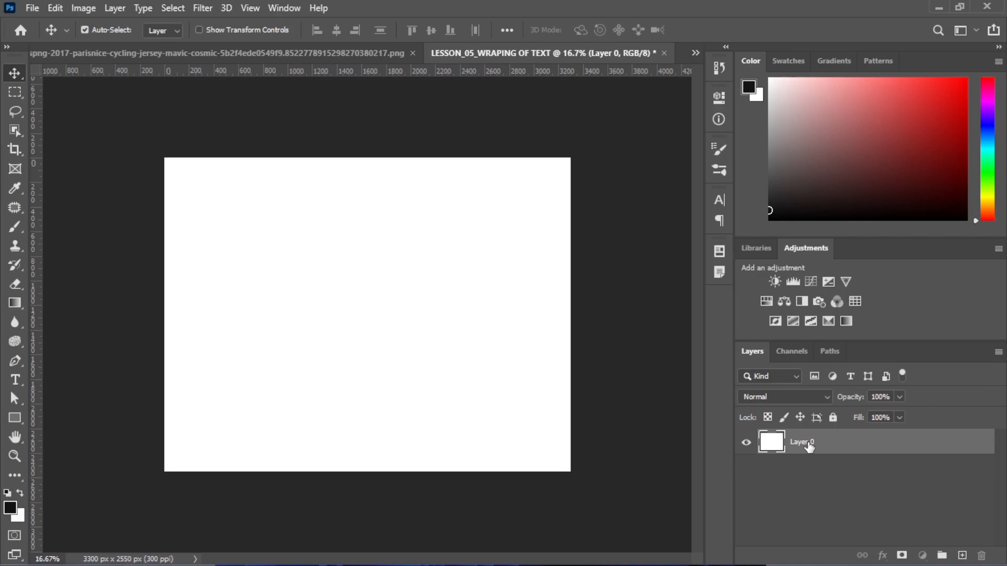
Add a Solid Color fill layer in very light grey (about f7f7f7)
{"action": "left_click", "coordinate": [922, 555]}
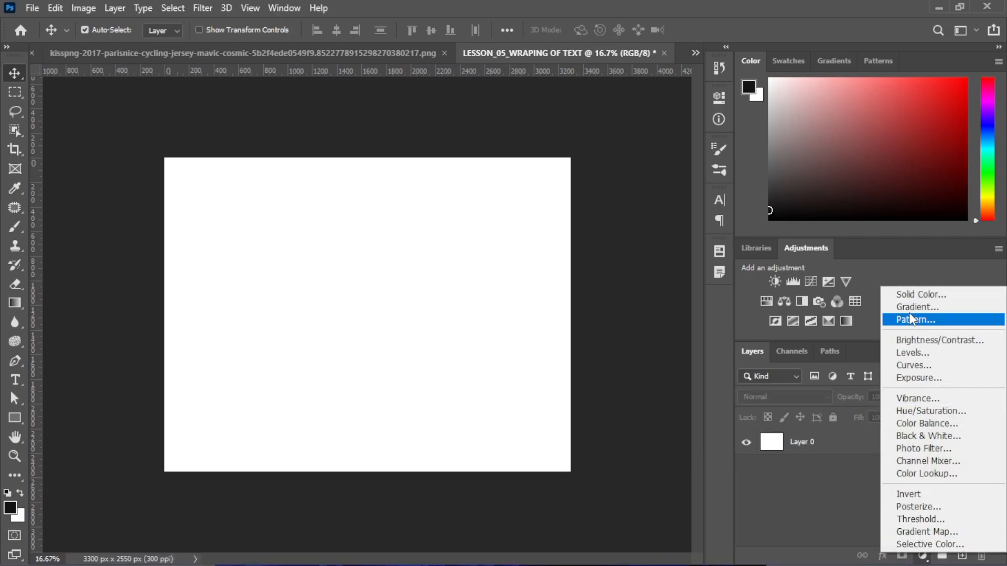
{"action": "left_click", "coordinate": [905, 291]}
{"action": "left_click_drag", "start_coordinate": [559, 276], "coordinate": [501, 225]}
{"action": "mouse_move", "coordinate": [375, 384]}
{"action": "left_mouse_down"}
{"action": "mouse_move", "coordinate": [228, 209]}
{"action": "mouse_move", "coordinate": [334, 234]}
{"action": "mouse_move", "coordinate": [328, 309]}
{"action": "mouse_move", "coordinate": [290, 266]}
{"action": "left_mouse_up"}
{"action": "left_click", "coordinate": [619, 254]}
Delete Layer 0 and the fill layer's mask, and rename the fill layer Background
{"action": "left_click_drag", "start_coordinate": [811, 479], "coordinate": [981, 555]}
{"action": "left_click_drag", "start_coordinate": [806, 444], "coordinate": [982, 559]}
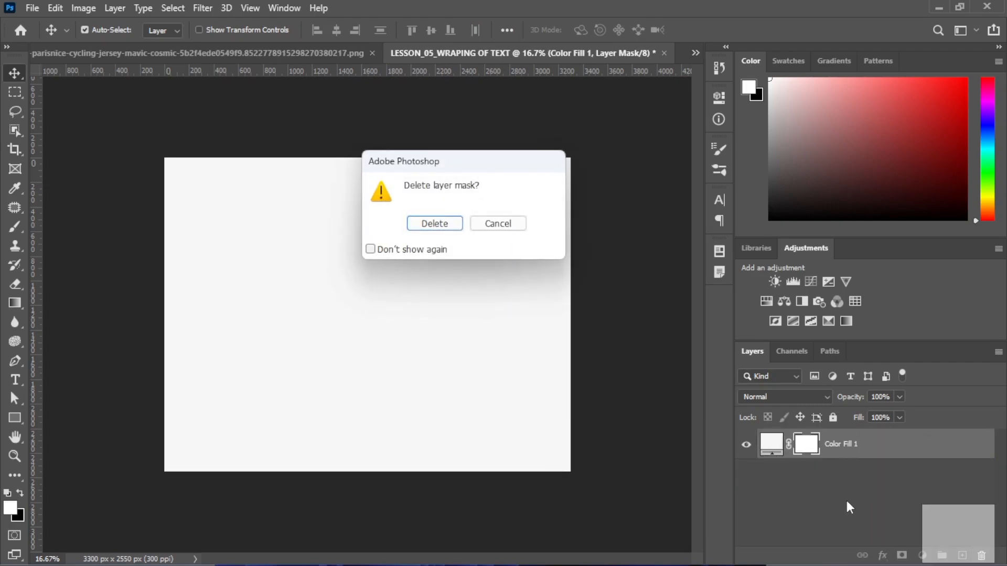
{"action": "left_click", "coordinate": [449, 227]}
{"action": "double_click", "coordinate": [807, 444]}
{"action": "type", "text": "Background"}
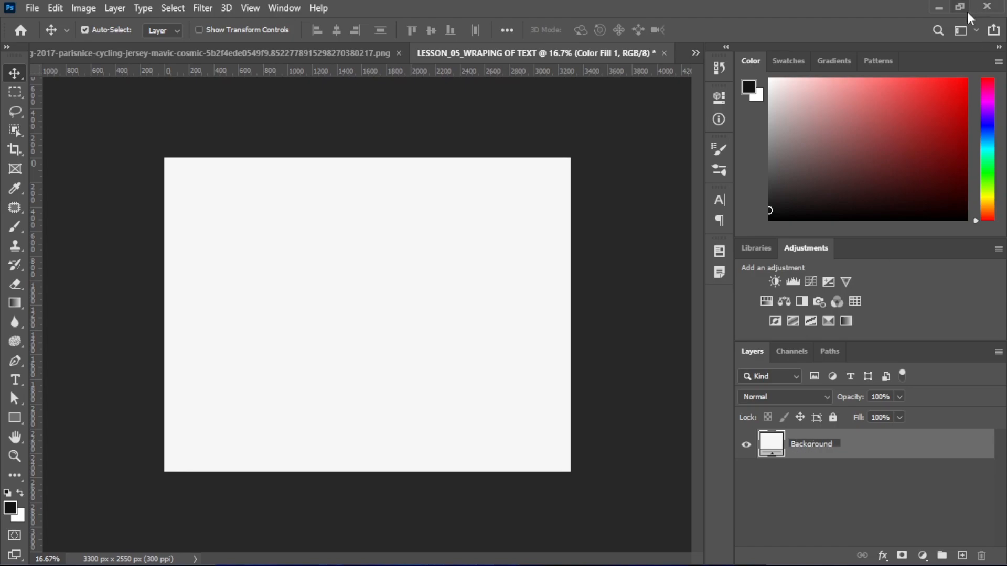
Confirm the Background name and drag the jersey image into LESSON_05
{"action": "left_click", "coordinate": [907, 447]}
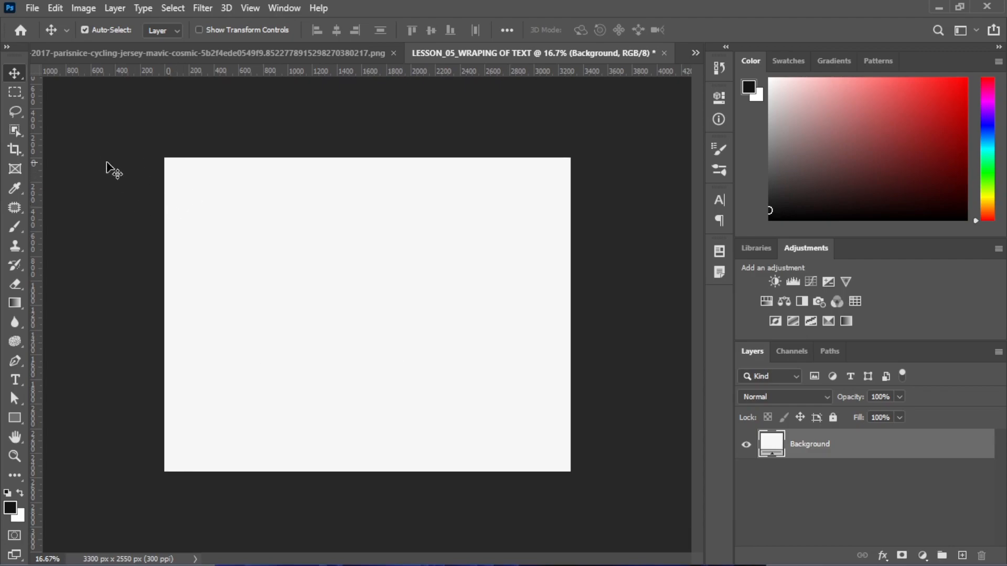
{"action": "left_click", "coordinate": [227, 55]}
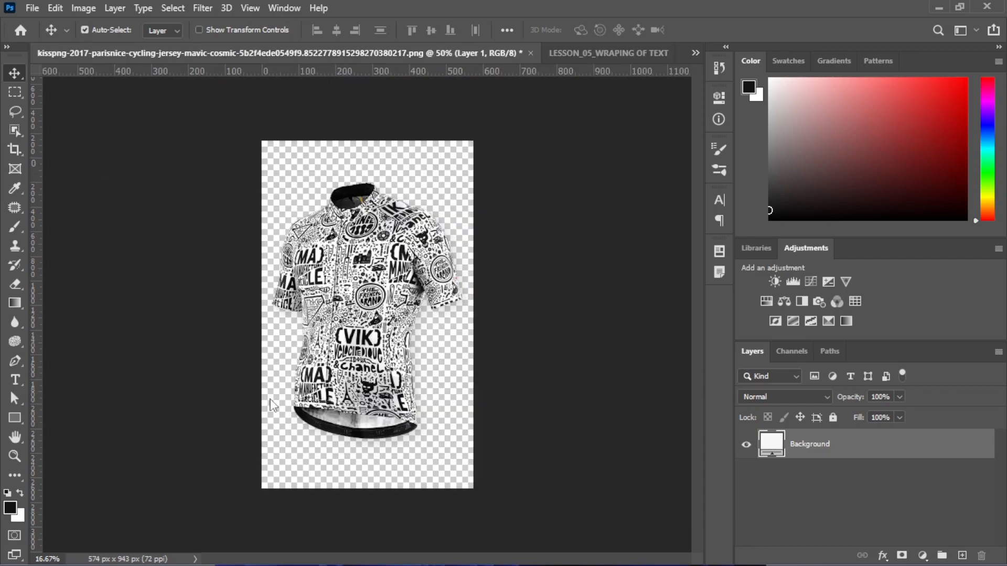
{"action": "left_click_drag", "start_coordinate": [273, 405], "coordinate": [361, 289]}
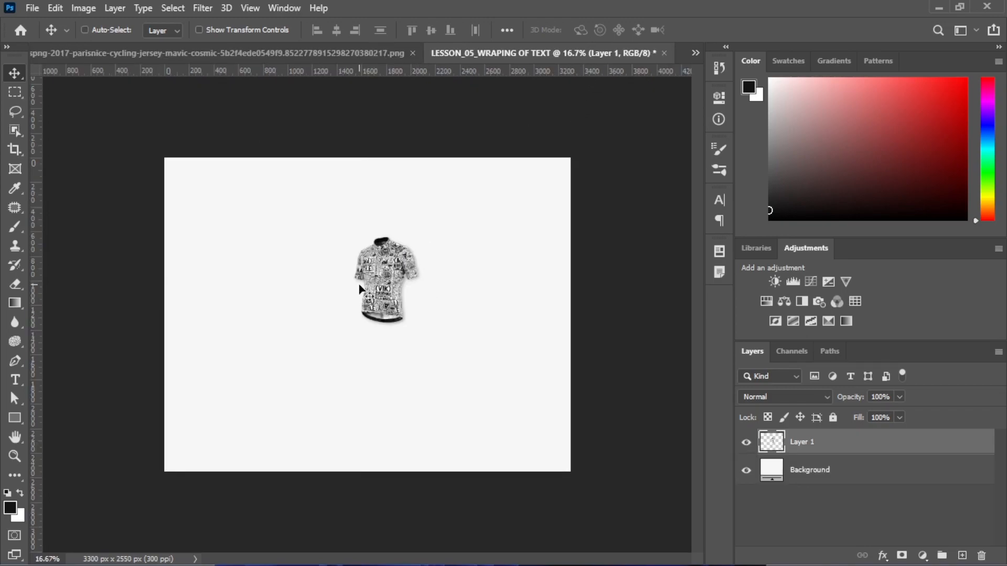
Enlarge the jersey with Free Transform and move it right and up
{"action": "key", "text": "ctrl+t"}
{"action": "left_click_drag", "start_coordinate": [352, 325], "coordinate": [150, 425]}
{"action": "left_click_drag", "start_coordinate": [420, 233], "coordinate": [470, 195]}
{"action": "key", "text": "Return"}
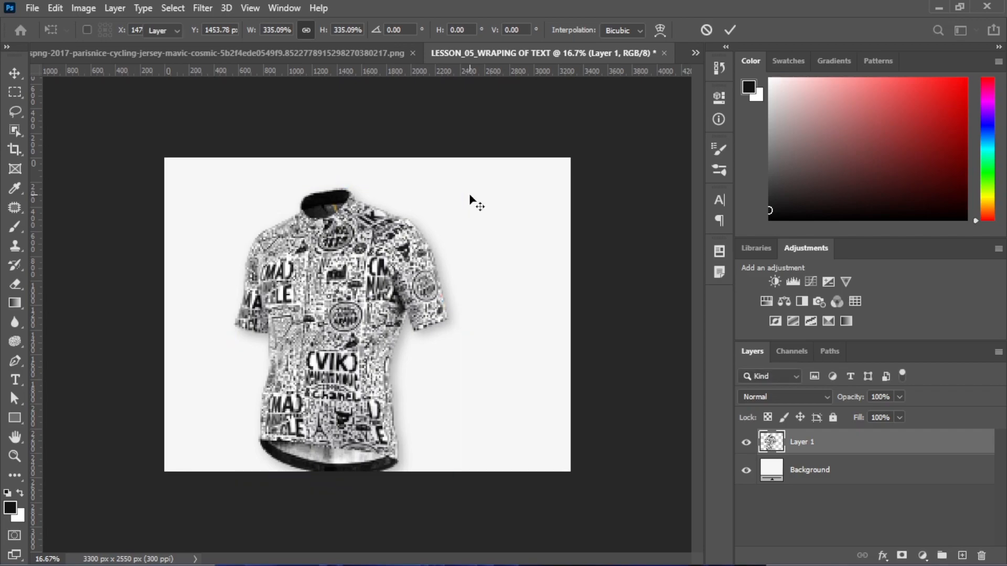
{"action": "left_click_drag", "start_coordinate": [357, 310], "coordinate": [428, 287]}
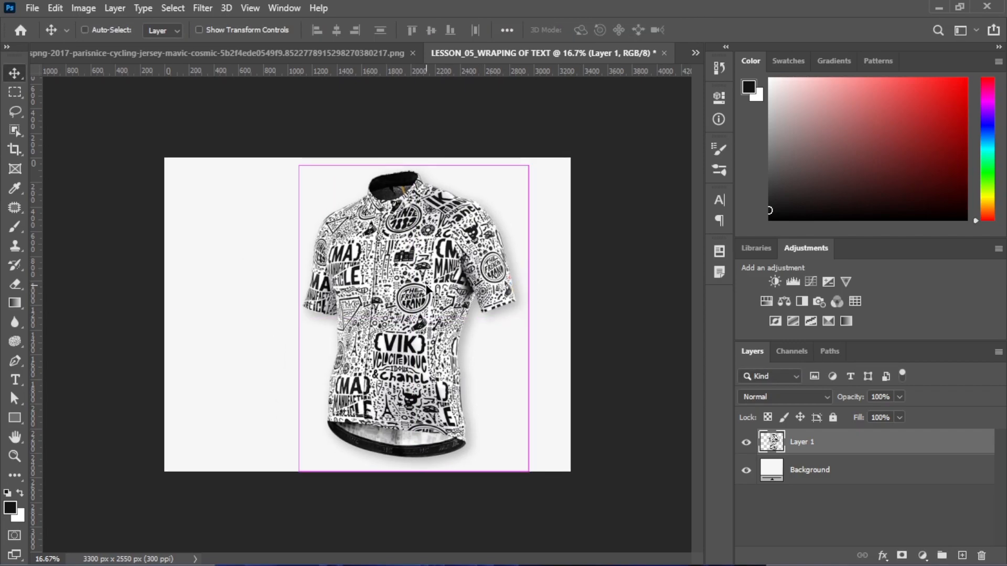
Rescale the jersey to about 80% and centre it on the page
{"action": "key", "text": "ctrl+t"}
{"action": "left_click_drag", "start_coordinate": [520, 169], "coordinate": [483, 227]}
{"action": "left_click_drag", "start_coordinate": [404, 284], "coordinate": [432, 273]}
{"action": "key", "text": "Return"}
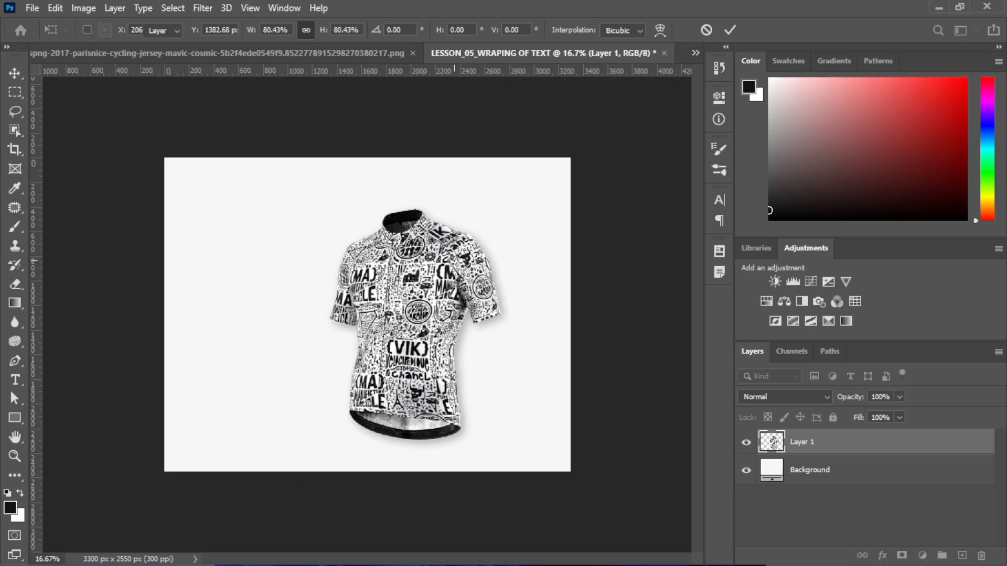
{"action": "left_click_drag", "start_coordinate": [405, 356], "coordinate": [404, 343]}
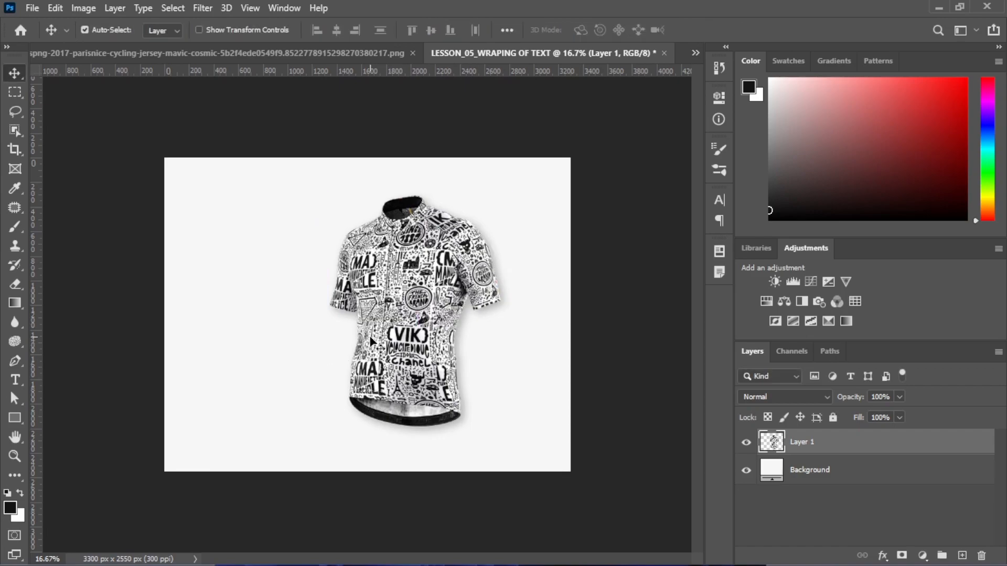
{"action": "key", "text": "ctrl+plus"}
{"action": "key", "text": "ctrl+minus"}
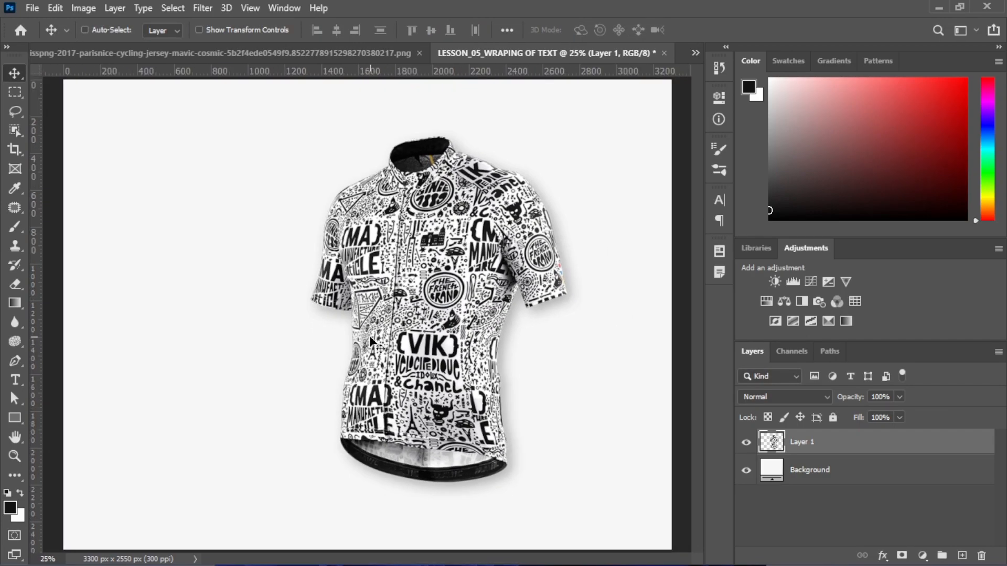
Select the Pen Tool and set it to Path mode
{"action": "left_click", "coordinate": [14, 383]}
{"action": "left_click_drag", "start_coordinate": [13, 360], "coordinate": [49, 360]}
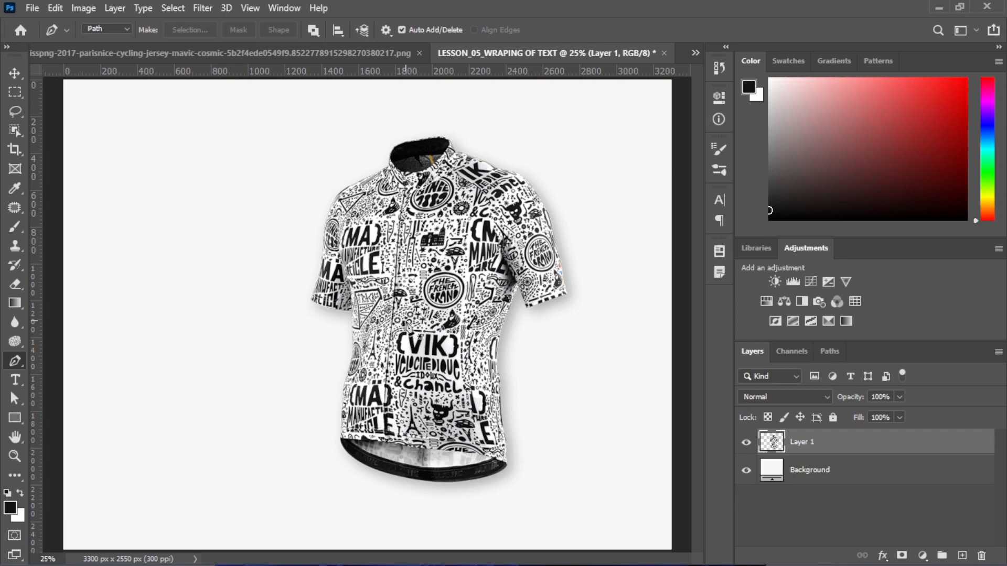
{"action": "key", "text": "ctrl+minus"}
{"action": "key", "text": "ctrl+plus"}
{"action": "left_click", "coordinate": [113, 30]}
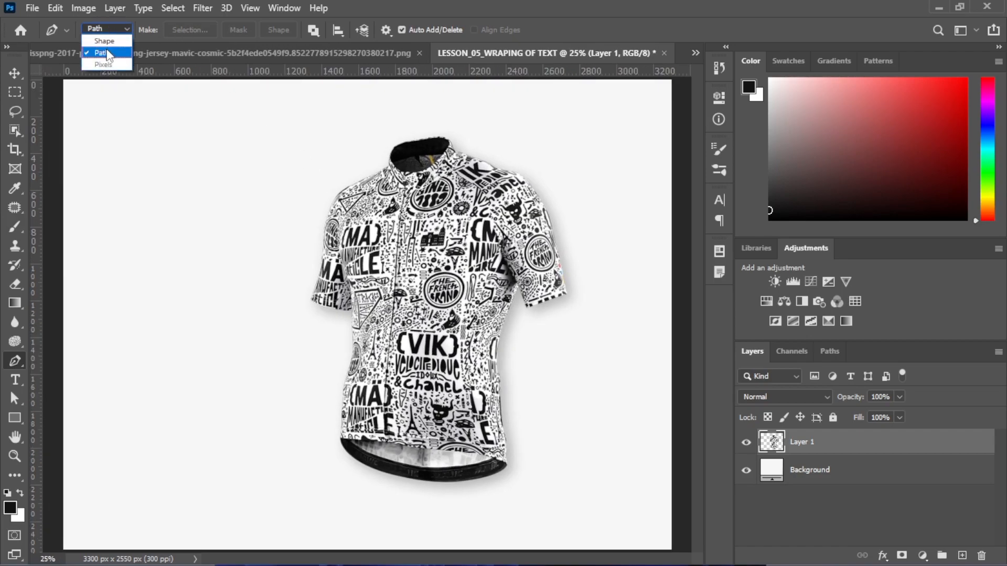
{"action": "left_click", "coordinate": [122, 48]}
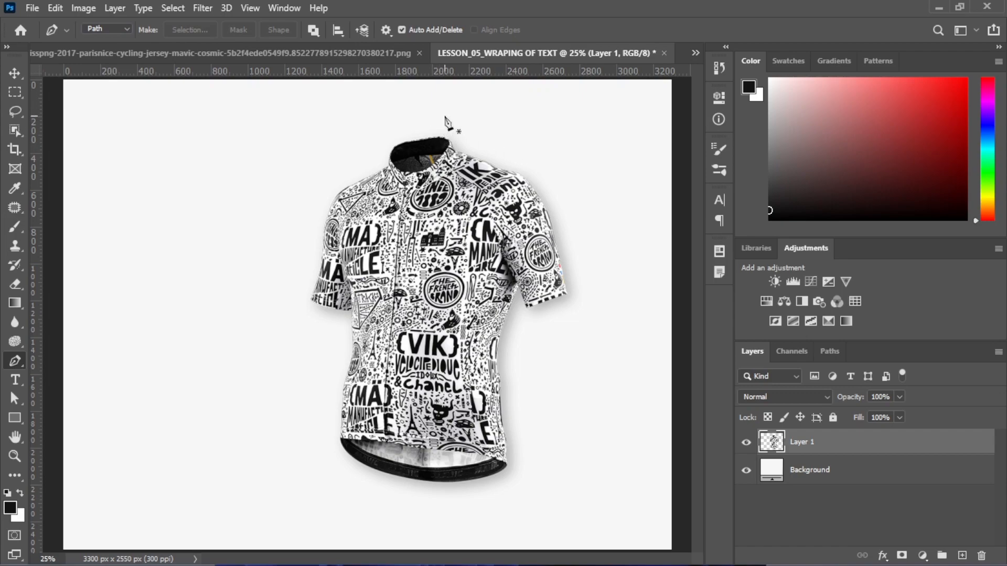
Start the path with anchors above the collar and at the collar
{"action": "left_click", "coordinate": [432, 104]}
{"action": "key", "text": "ctrl+plus"}
{"action": "key", "text": "ctrl+minus"}
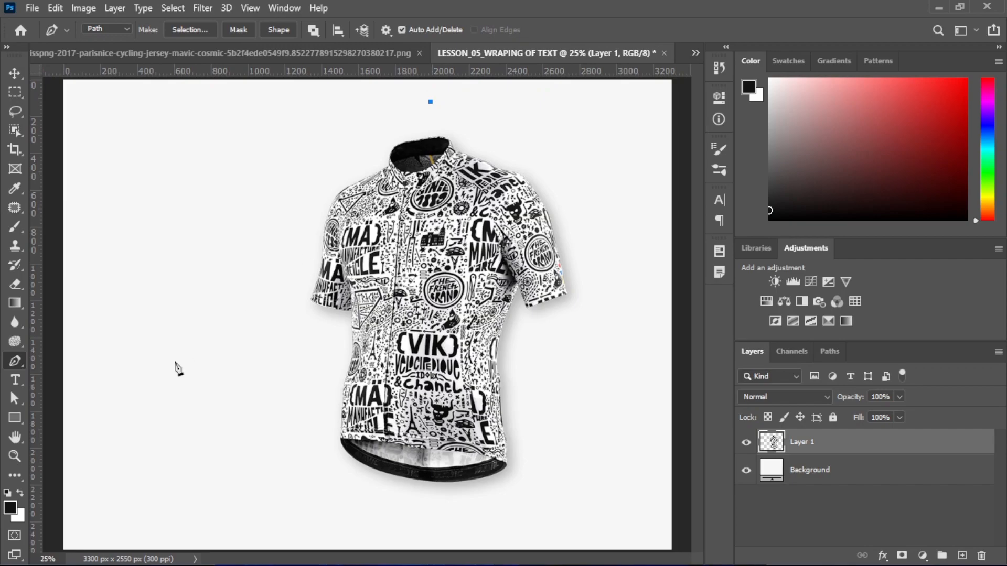
{"action": "left_click", "coordinate": [431, 135]}
{"action": "key", "text": "ctrl+plus"}
{"action": "key", "text": "ctrl+plus"}
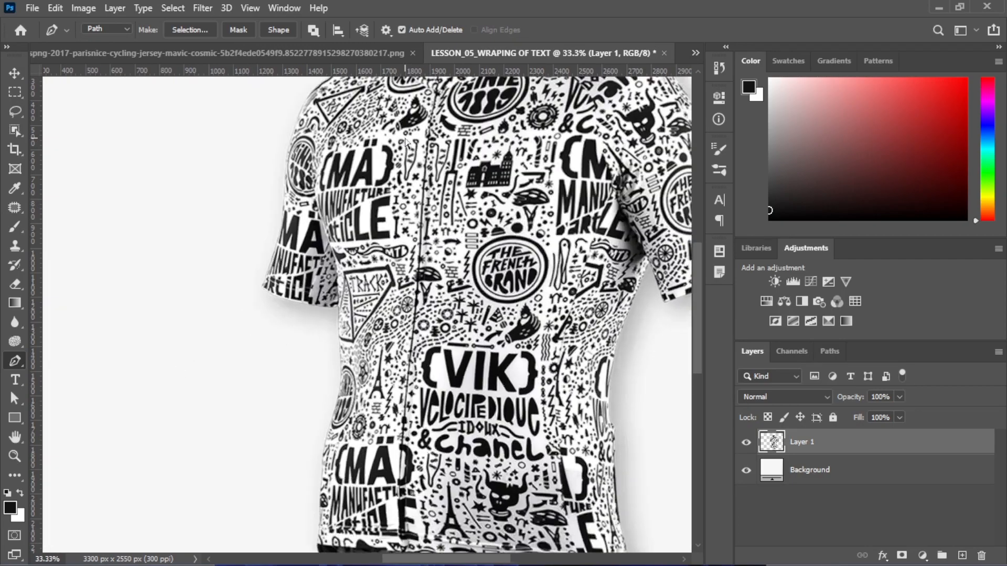
{"action": "scroll", "coordinate": [210, 249], "scroll_direction": "up", "scroll_amount": 5}
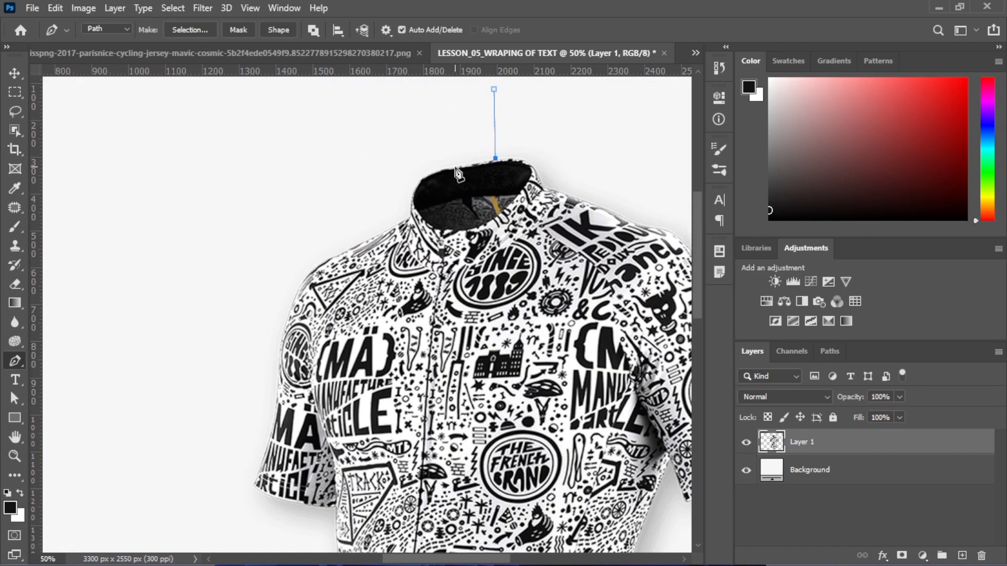
{"action": "left_click_drag", "start_coordinate": [455, 166], "coordinate": [374, 236]}
{"action": "key", "text": "ctrl+z"}
Trace curved anchors down the left shoulder and sleeve edge to the sleeve hem
{"action": "left_click", "coordinate": [343, 250]}
{"action": "left_click_drag", "start_coordinate": [305, 277], "coordinate": [284, 318]}
{"action": "left_click_drag", "start_coordinate": [277, 370], "coordinate": [276, 384]}
{"action": "left_click_drag", "start_coordinate": [271, 420], "coordinate": [275, 430]}
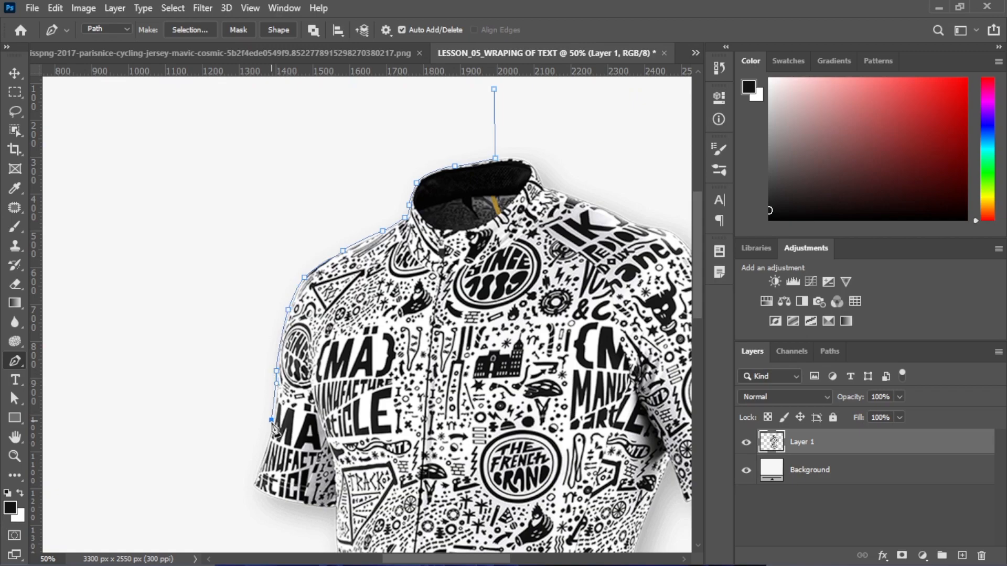
{"action": "left_click", "coordinate": [253, 468]}
{"action": "scroll", "coordinate": [369, 309], "scroll_direction": "down", "scroll_amount": 2}
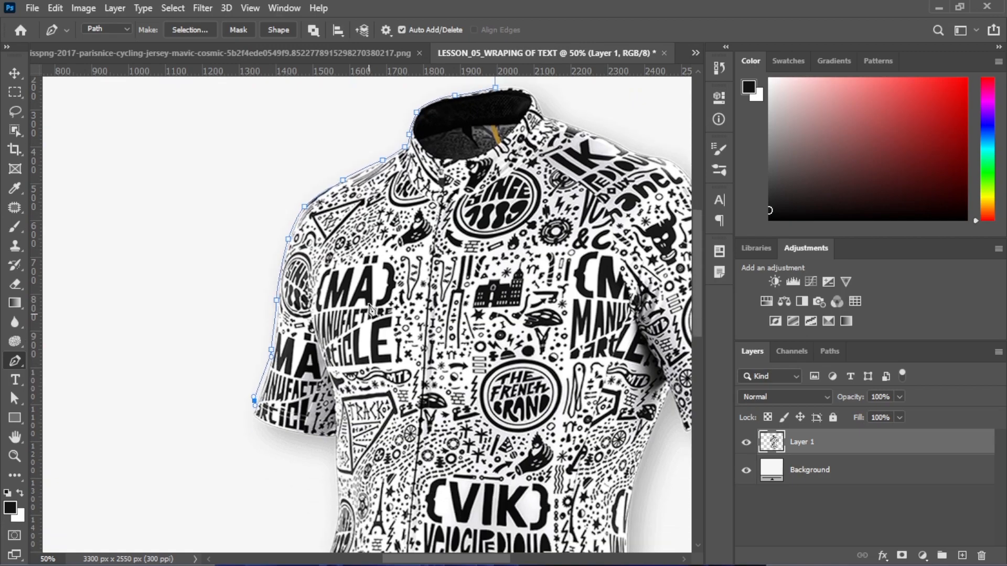
{"action": "scroll", "coordinate": [370, 310], "scroll_direction": "down", "scroll_amount": 6}
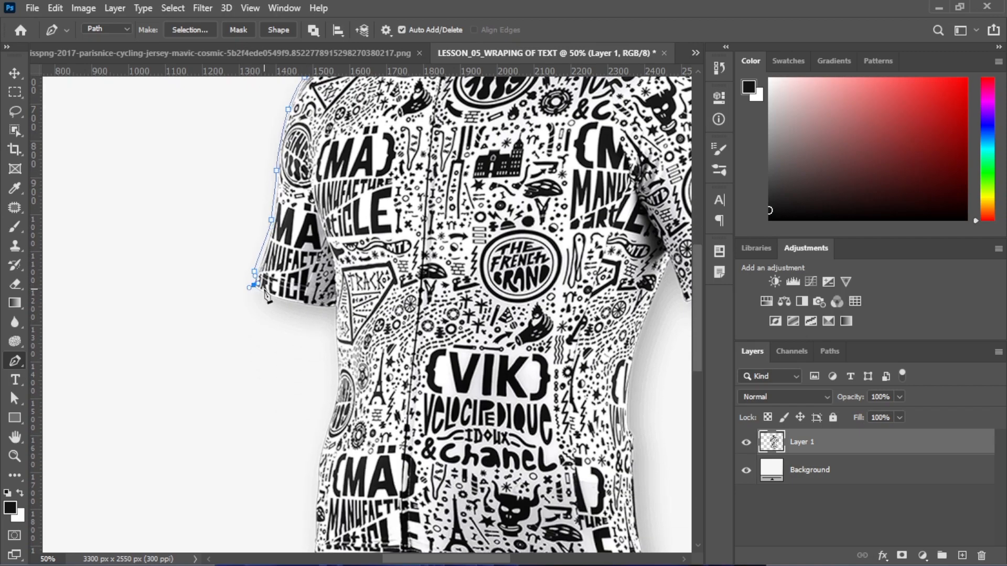
{"action": "key", "text": "ctrl+z"}
{"action": "left_click_drag", "start_coordinate": [255, 273], "coordinate": [255, 282]}
{"action": "key", "text": "ctrl+plus"}
{"action": "key", "text": "ctrl+plus"}
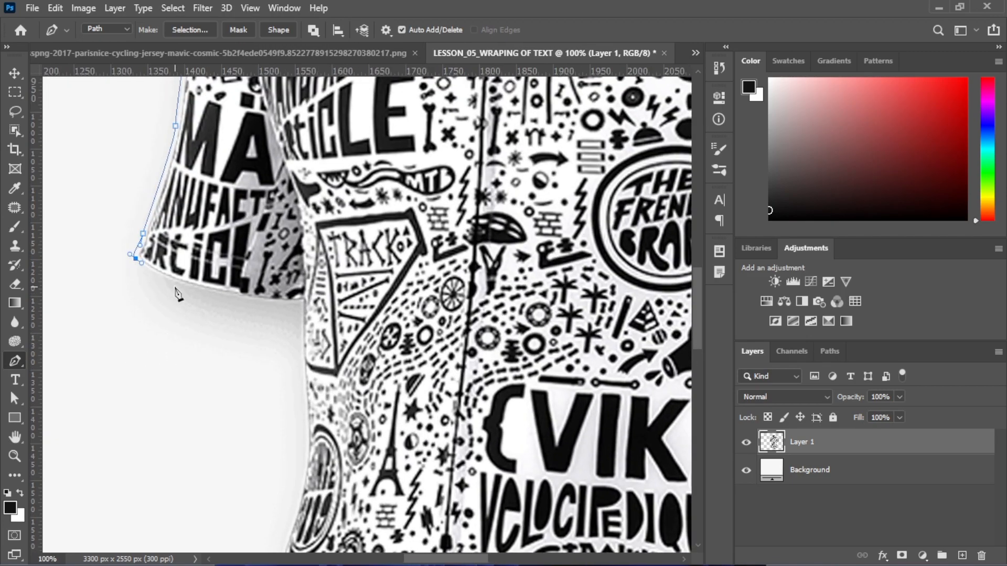
Add anchors along the sleeve hem and a corner where it meets the body
{"action": "left_click", "coordinate": [237, 298]}
{"action": "left_click", "coordinate": [288, 304]}
{"action": "left_click", "coordinate": [299, 303]}
{"action": "left_click_drag", "start_coordinate": [301, 344], "coordinate": [301, 361]}
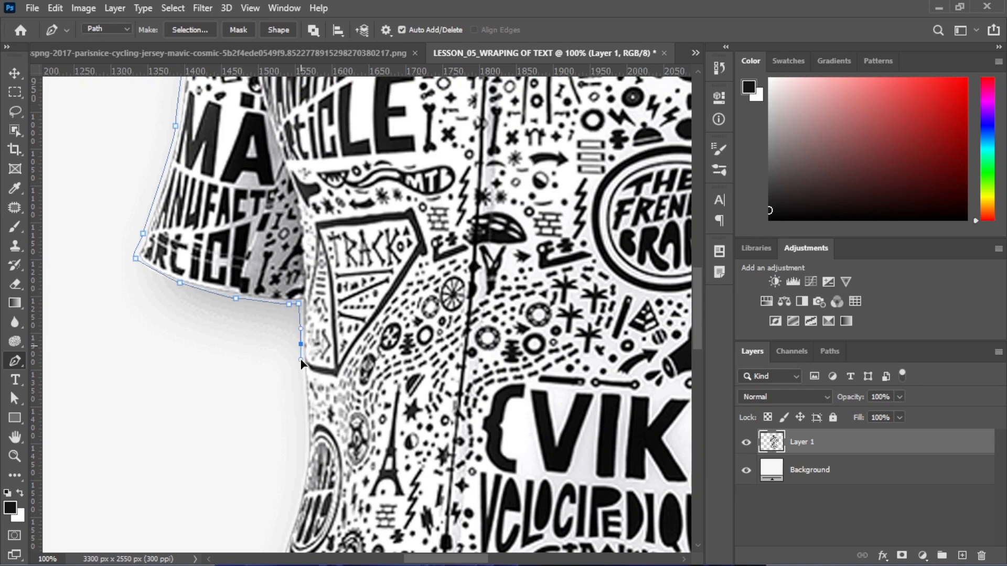
{"action": "scroll", "coordinate": [302, 446], "scroll_direction": "down", "scroll_amount": 5}
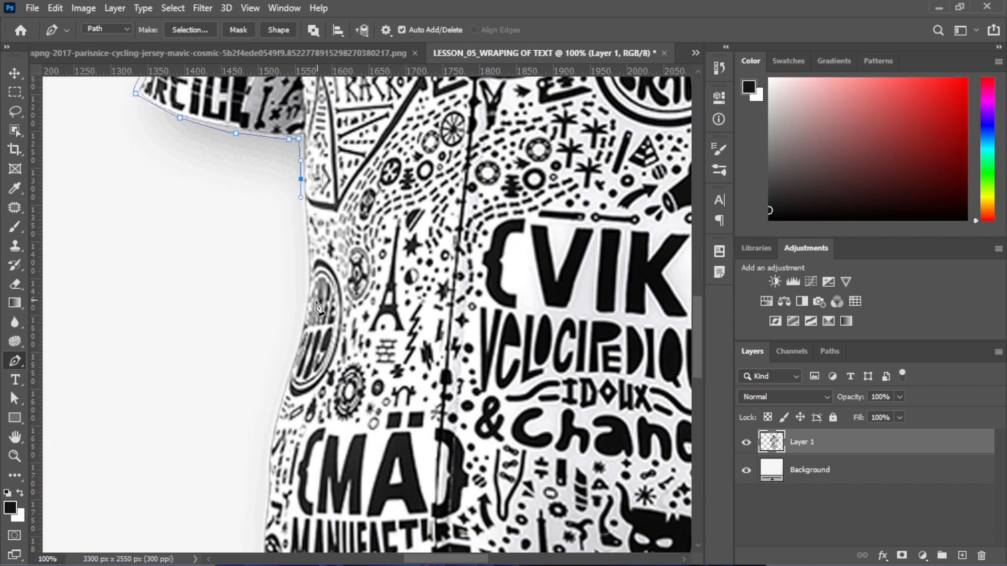
{"action": "left_click_drag", "start_coordinate": [306, 295], "coordinate": [300, 317]}
Continue curved anchors down the jersey's left side toward its bottom hem
{"action": "left_click_drag", "start_coordinate": [285, 380], "coordinate": [279, 403]}
{"action": "scroll", "coordinate": [336, 372], "scroll_direction": "down", "scroll_amount": 3}
{"action": "scroll", "coordinate": [381, 366], "scroll_direction": "down", "scroll_amount": 1}
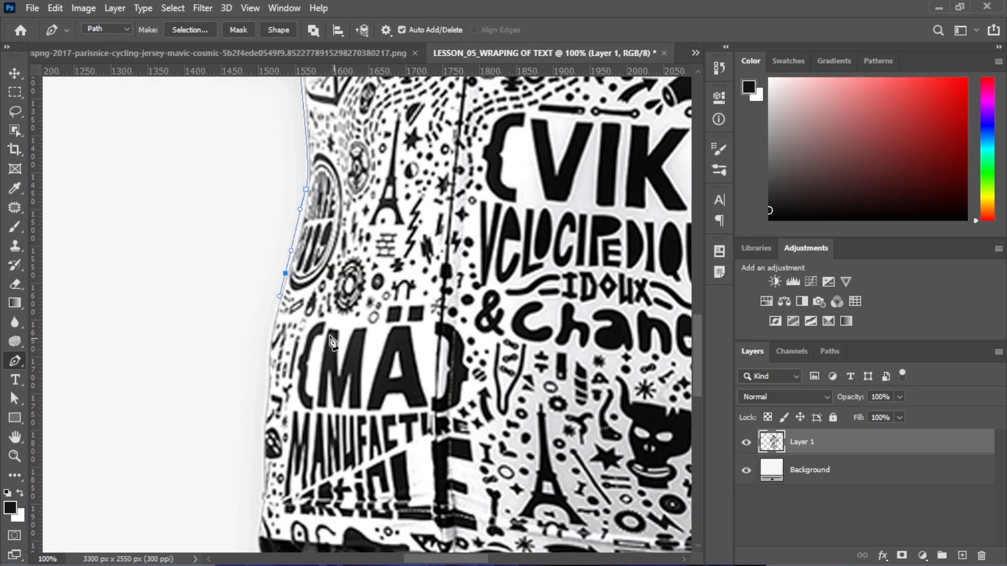
{"action": "left_click_drag", "start_coordinate": [271, 331], "coordinate": [261, 359]}
{"action": "scroll", "coordinate": [315, 357], "scroll_direction": "down", "scroll_amount": 1}
{"action": "scroll", "coordinate": [335, 342], "scroll_direction": "down", "scroll_amount": 2}
{"action": "left_click_drag", "start_coordinate": [258, 440], "coordinate": [257, 456]}
{"action": "scroll", "coordinate": [339, 334], "scroll_direction": "down", "scroll_amount": 2}
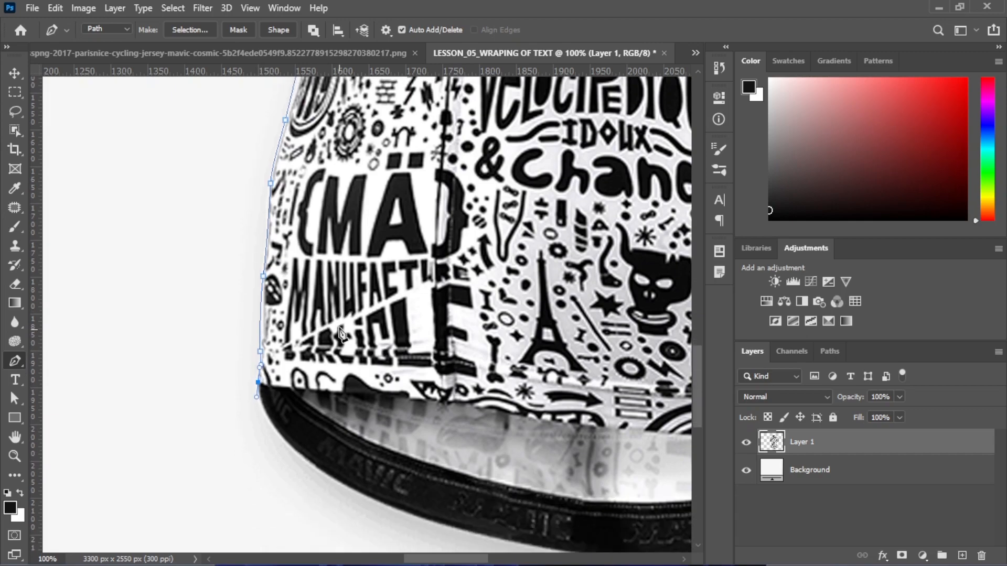
{"action": "scroll", "coordinate": [341, 335], "scroll_direction": "down", "scroll_amount": 3}
{"action": "left_click_drag", "start_coordinate": [311, 374], "coordinate": [346, 398]}
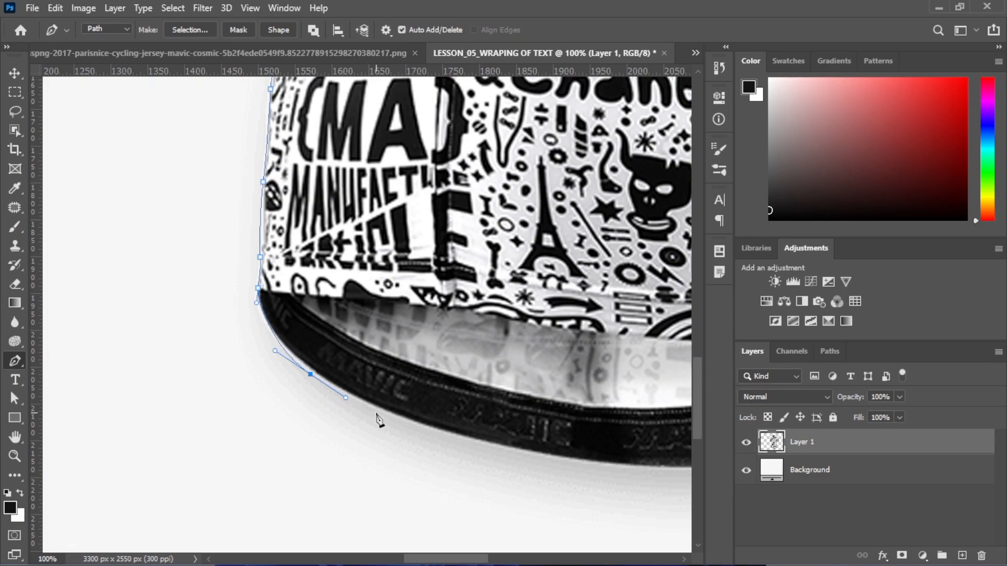
{"action": "scroll", "coordinate": [461, 446], "scroll_direction": "down", "scroll_amount": 4}
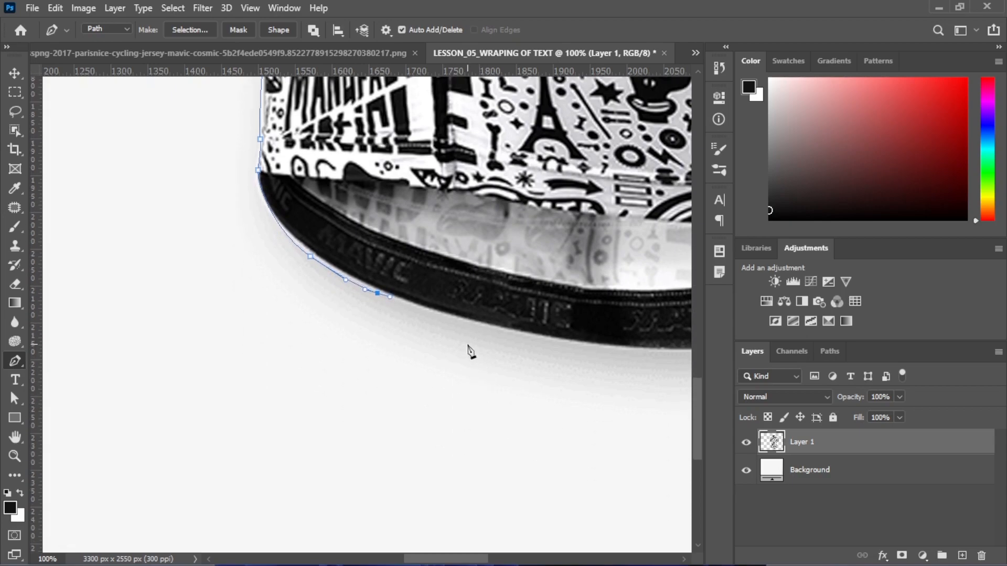
{"action": "left_click_drag", "start_coordinate": [502, 331], "coordinate": [519, 332]}
Add an anchor at the jersey hem and extend the path straight down to the canvas bottom
{"action": "key", "text": "ctrl+minus"}
{"action": "key", "text": "ctrl+minus"}
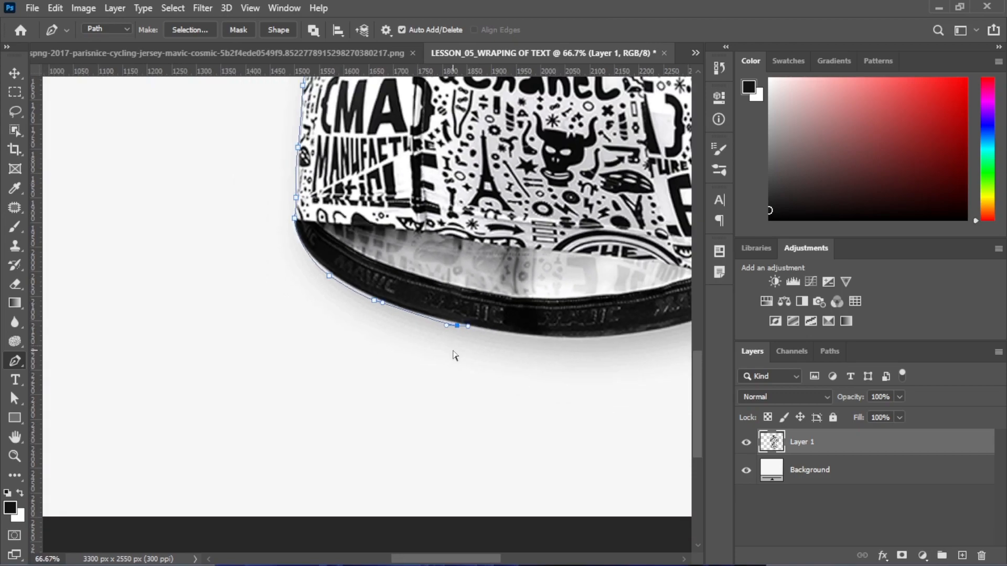
{"action": "key", "text": "ctrl+minus"}
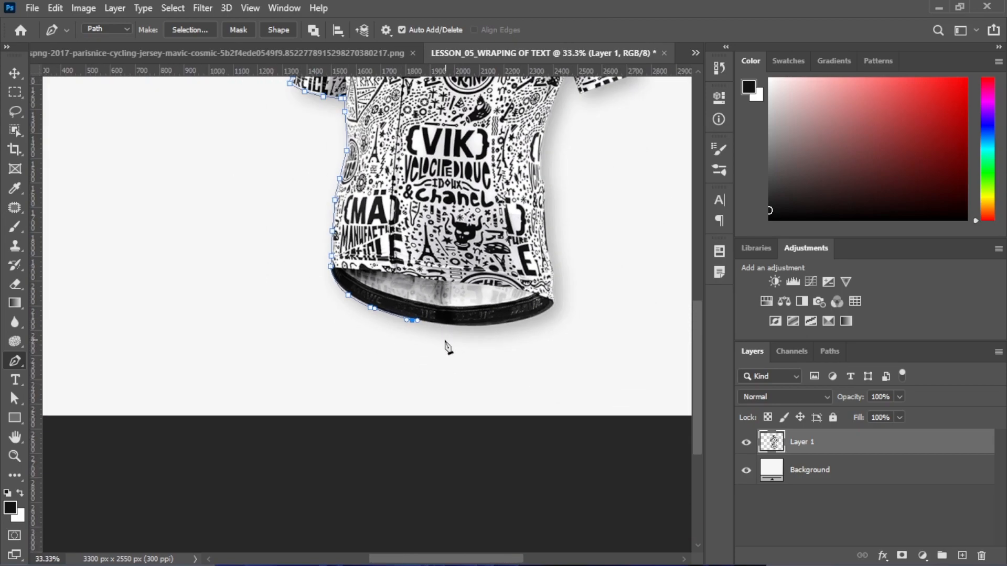
{"action": "left_click_drag", "start_coordinate": [450, 326], "coordinate": [451, 328]}
{"action": "left_click", "coordinate": [456, 327]}
{"action": "left_click", "coordinate": [454, 380]}
{"action": "left_click", "coordinate": [455, 414]}
{"action": "key", "text": "ctrl+minus"}
{"action": "key", "text": "ctrl+minus"}
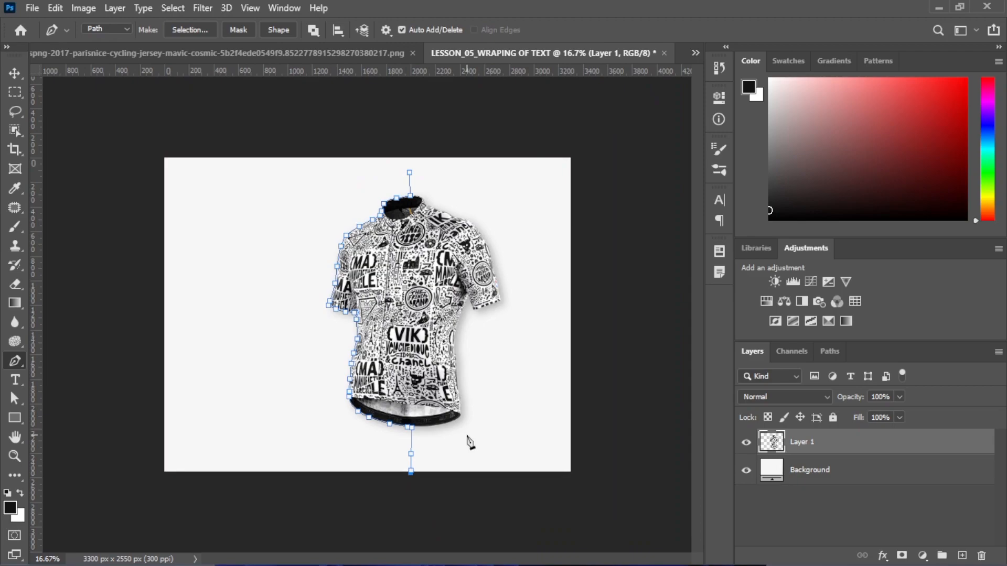
Close the path through the bottom-left, top-left and top-edge corners, then add empty Layer 2
{"action": "left_click", "coordinate": [162, 470]}
{"action": "left_click", "coordinate": [164, 156]}
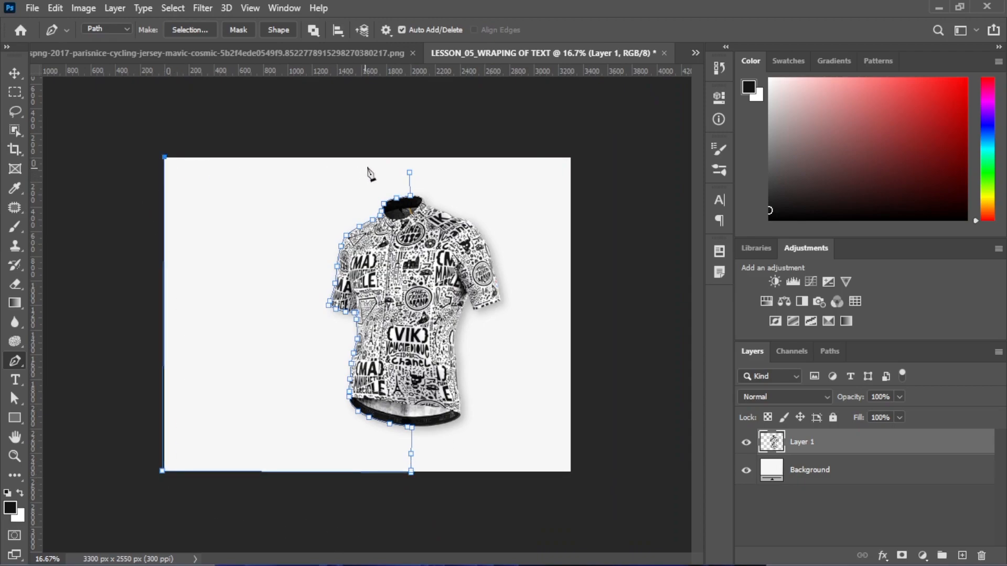
{"action": "left_click", "coordinate": [411, 159]}
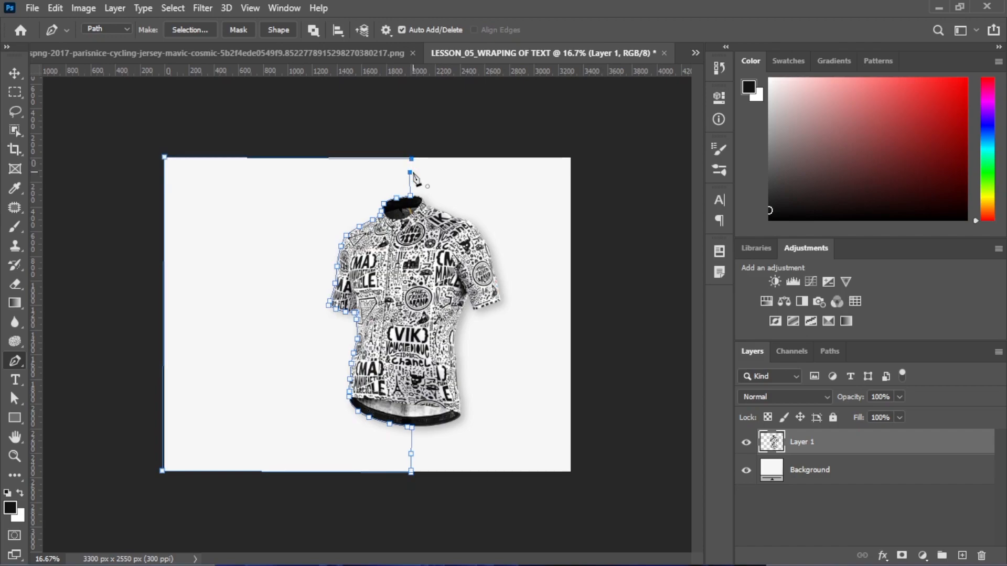
{"action": "key", "text": "ctrl+z"}
{"action": "left_click", "coordinate": [413, 158]}
{"action": "left_click", "coordinate": [410, 173]}
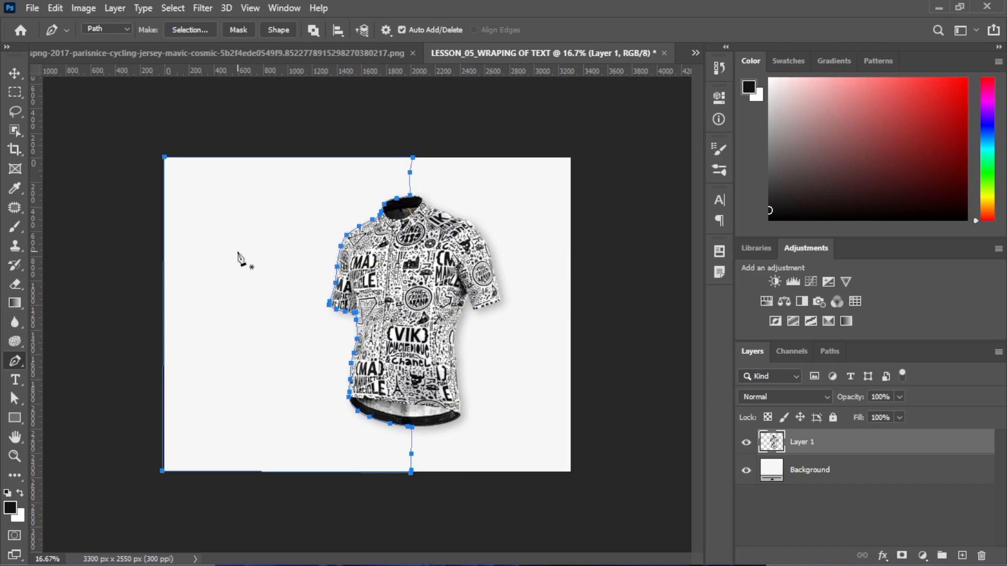
{"action": "left_click", "coordinate": [963, 556]}
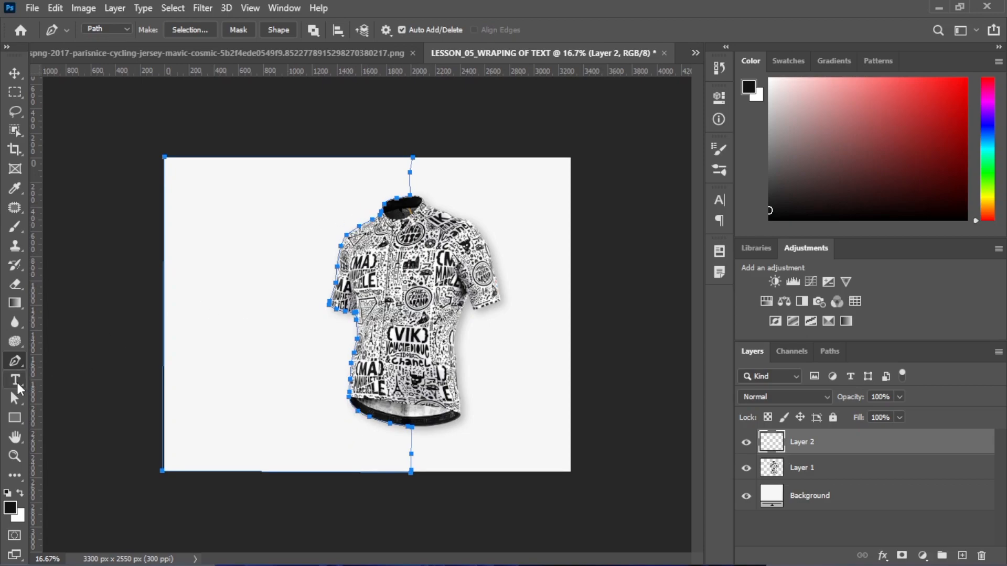
Start a horizontal type area inside the closed path
{"action": "left_click", "coordinate": [16, 380]}
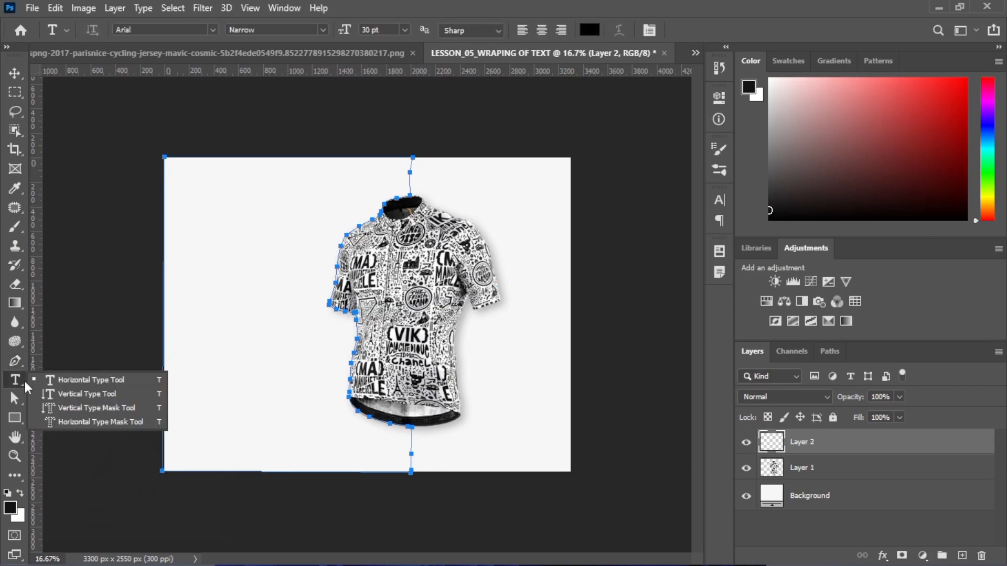
{"action": "left_click", "coordinate": [82, 383]}
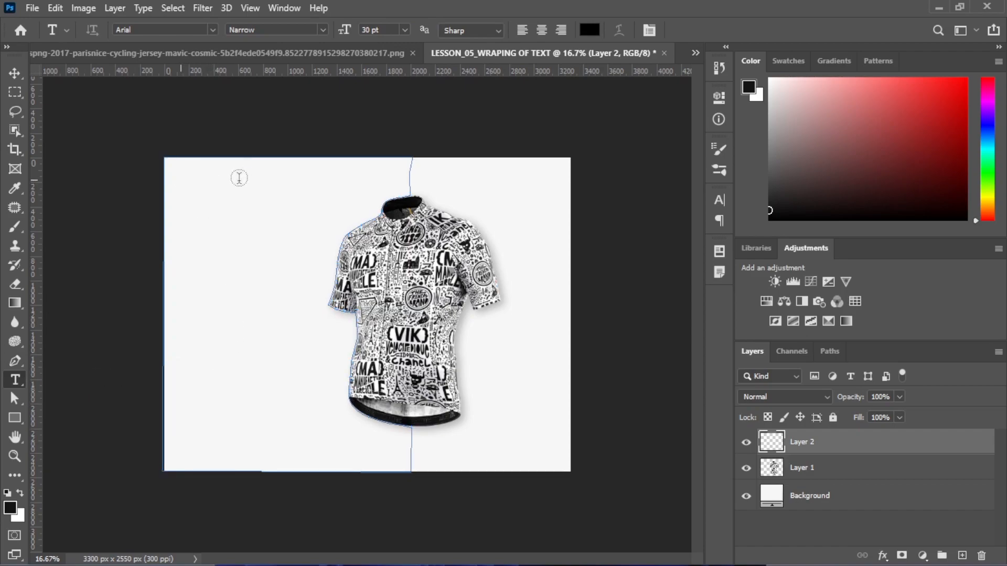
{"action": "left_click", "coordinate": [241, 198]}
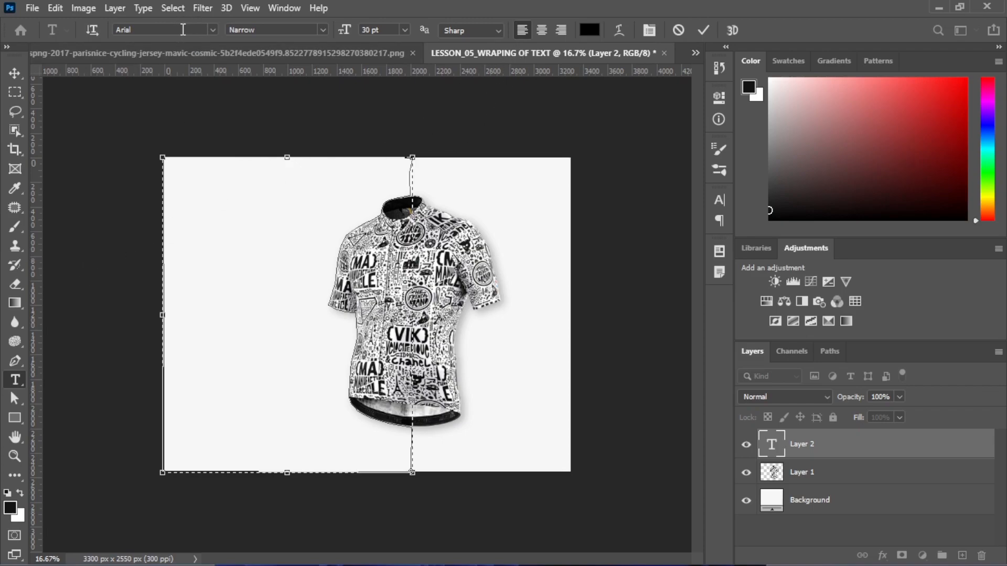
Set the type to Arial at 25 pt
{"action": "left_click", "coordinate": [212, 29]}
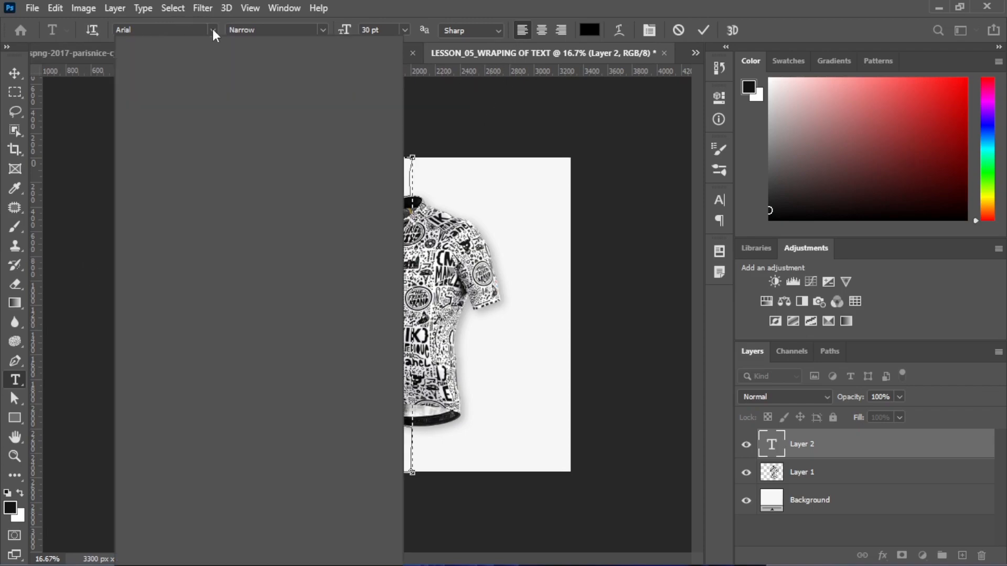
{"action": "left_click", "coordinate": [322, 32]}
{"action": "left_click", "coordinate": [341, 30]}
{"action": "type", "text": "25"}
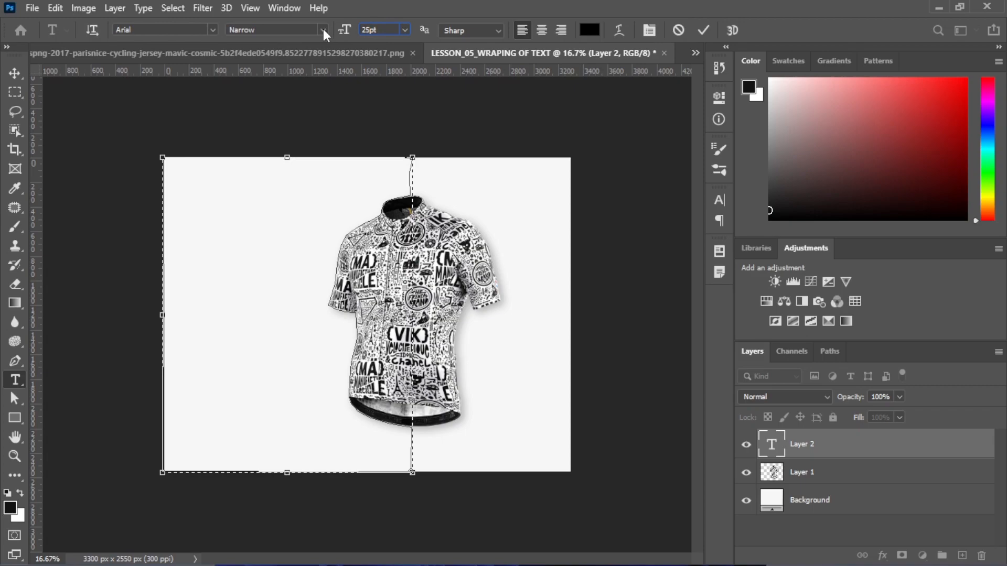
{"action": "key", "text": "Return"}
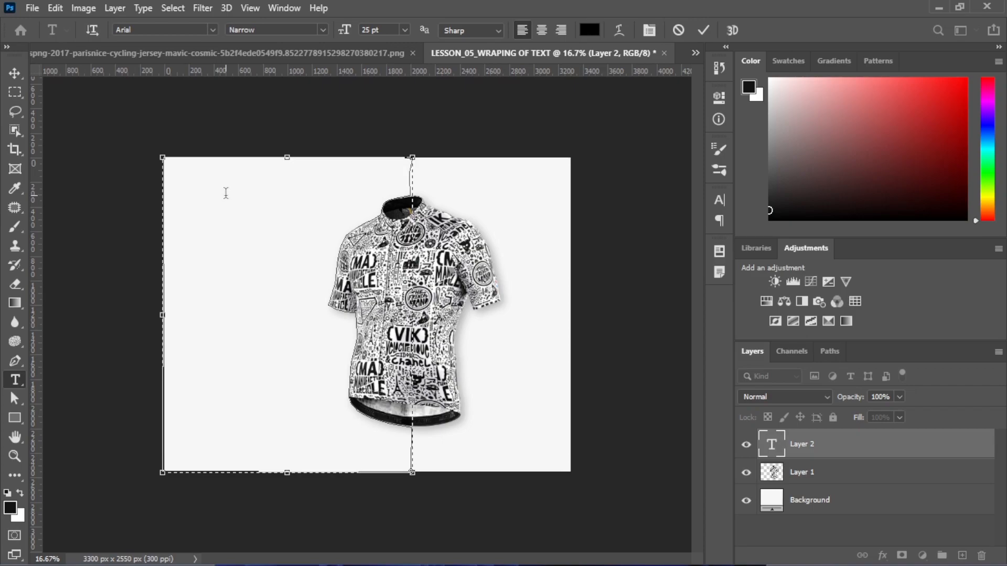
Paste Lorem Ipsum placeholder text, then select and delete it
{"action": "left_click", "coordinate": [138, 11]}
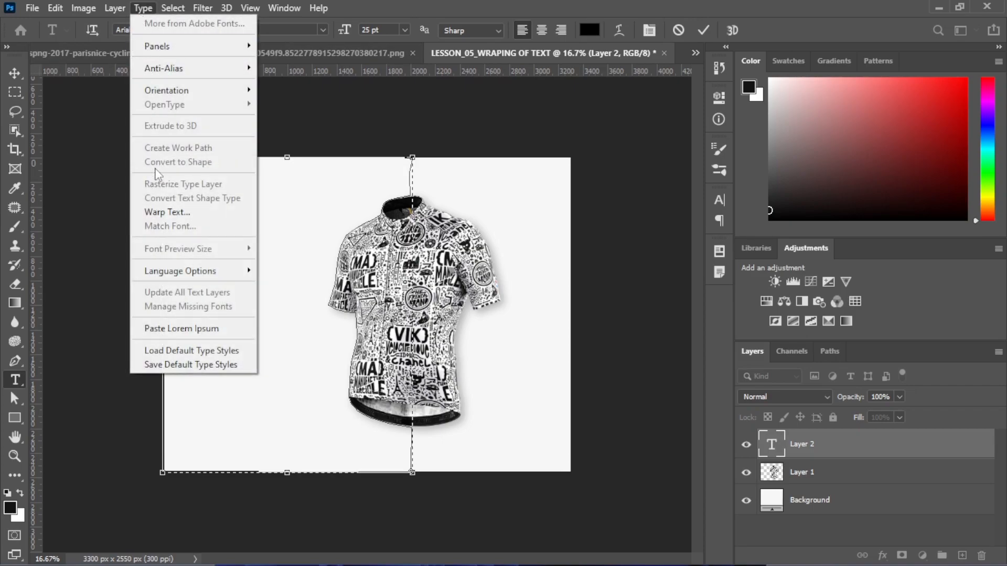
{"action": "left_click", "coordinate": [151, 329]}
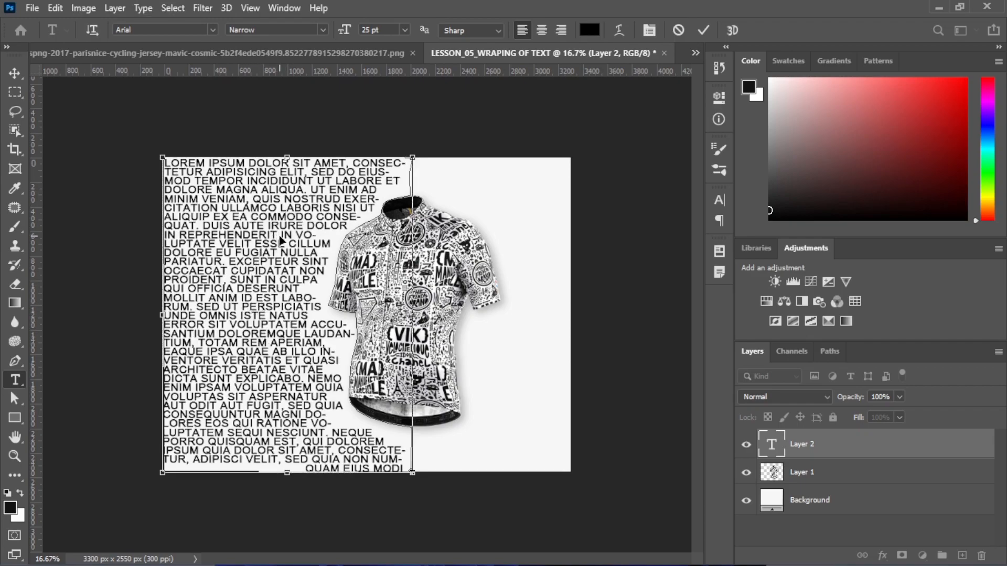
{"action": "key", "text": "ctrl+a"}
{"action": "key", "text": "BackSpace"}
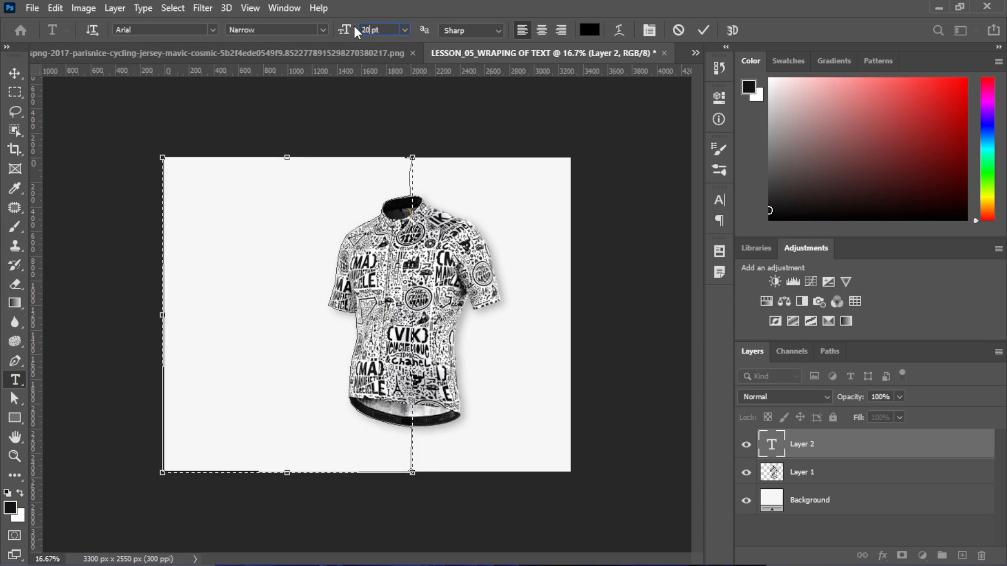
Paste Lorem Ipsum again and set it to 14 pt
{"action": "left_click", "coordinate": [149, 8]}
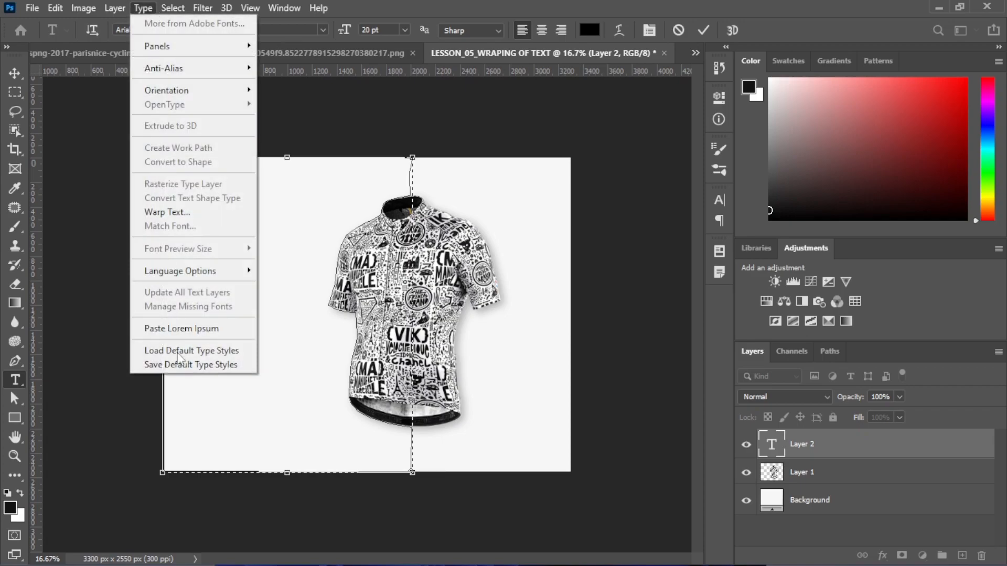
{"action": "left_click", "coordinate": [186, 330]}
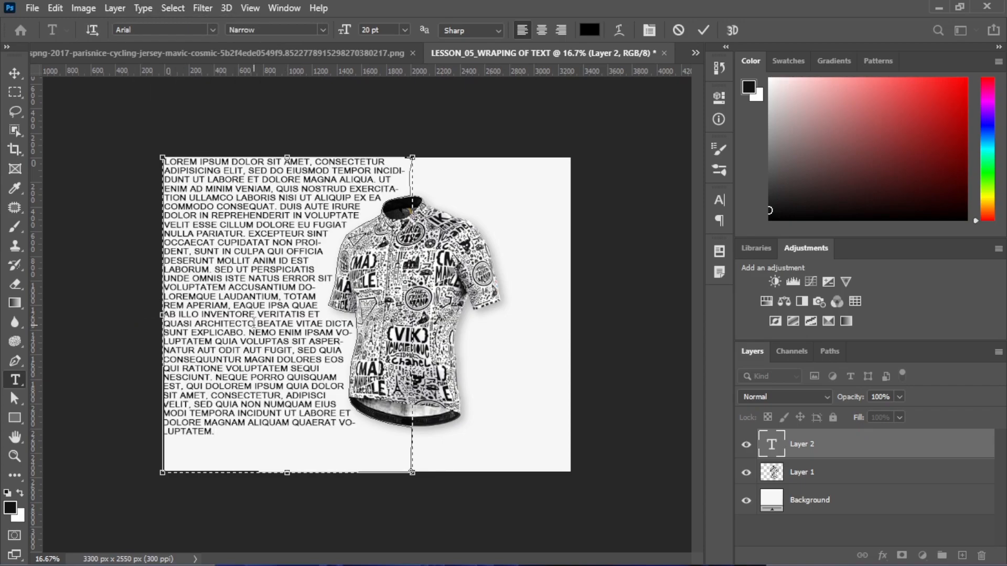
{"action": "key", "text": "ctrl+a"}
{"action": "left_click", "coordinate": [375, 30]}
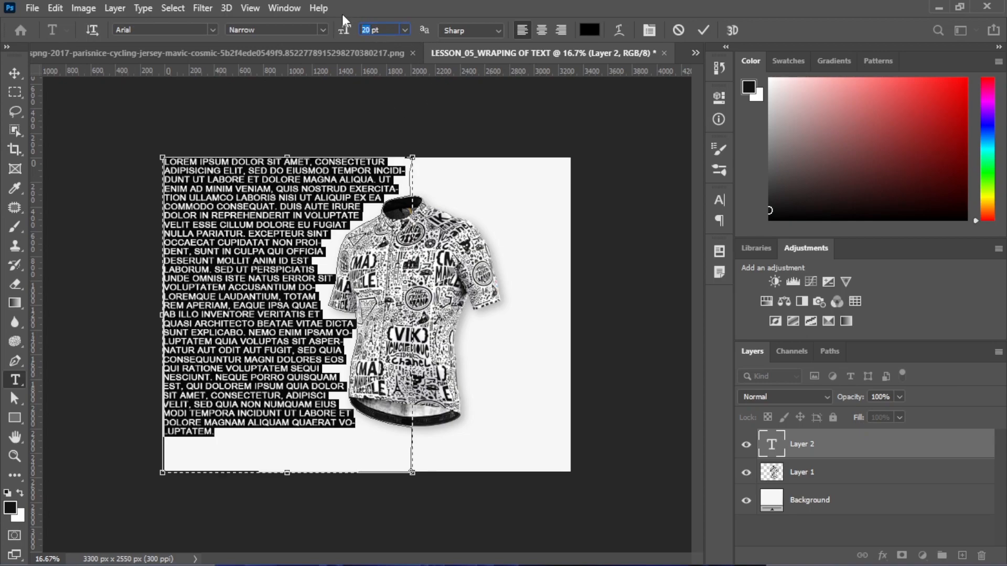
{"action": "key", "text": "Return"}
{"action": "left_click", "coordinate": [262, 294]}
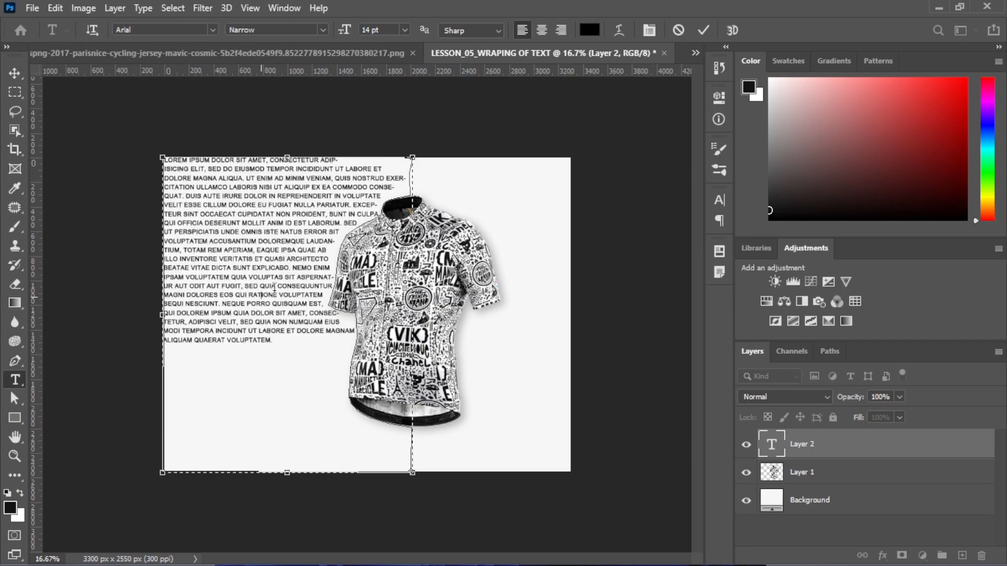
Resize the placeholder text to 11 pt, then to 13 pt
{"action": "key", "text": "ctrl+a"}
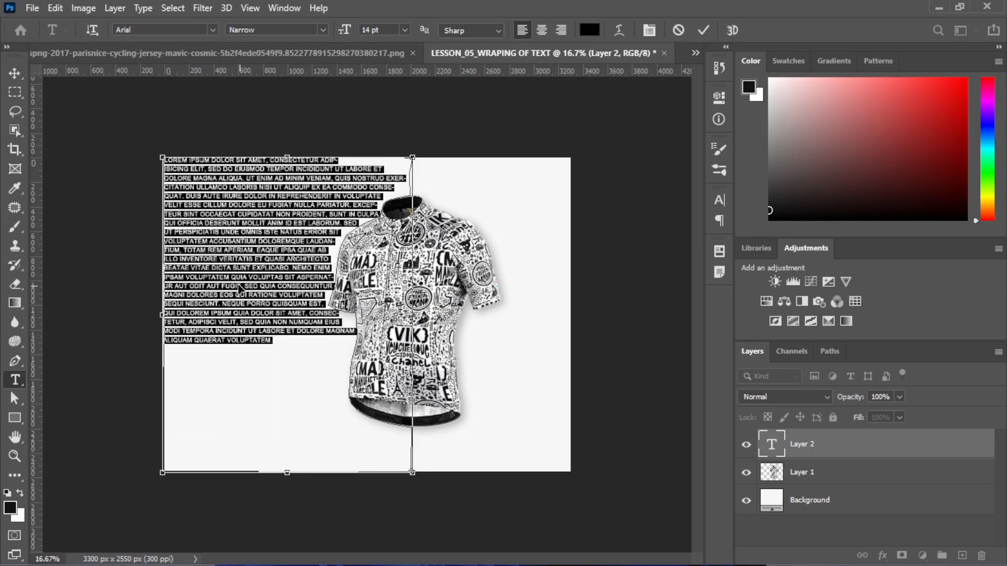
{"action": "double_click", "coordinate": [368, 30]}
{"action": "type", "text": "1"}
{"action": "key", "text": "Return"}
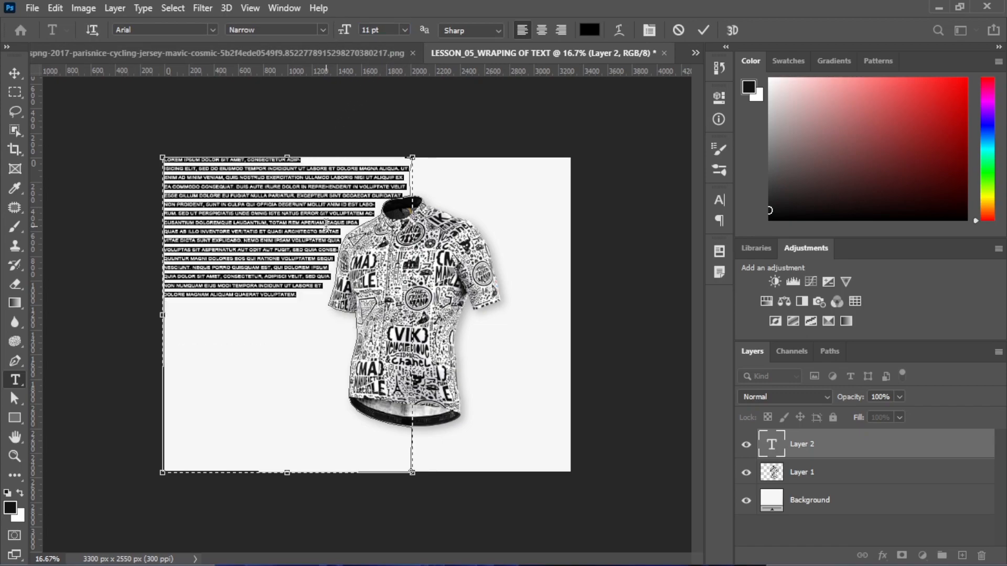
{"action": "double_click", "coordinate": [369, 30]}
{"action": "type", "text": "13"}
{"action": "key", "text": "Return"}
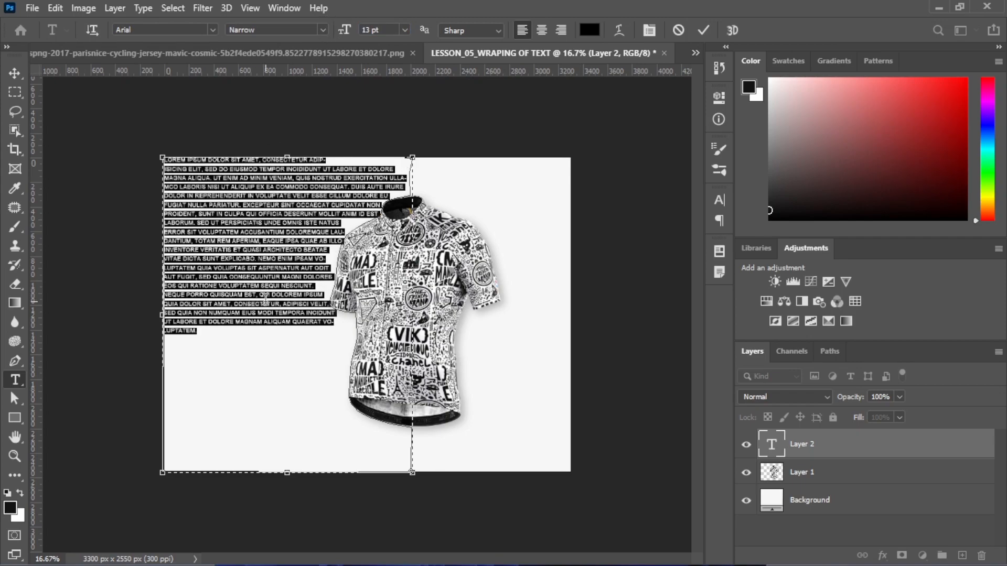
Paste more Lorem Ipsum to fill the area and select all the text
{"action": "left_click", "coordinate": [265, 303]}
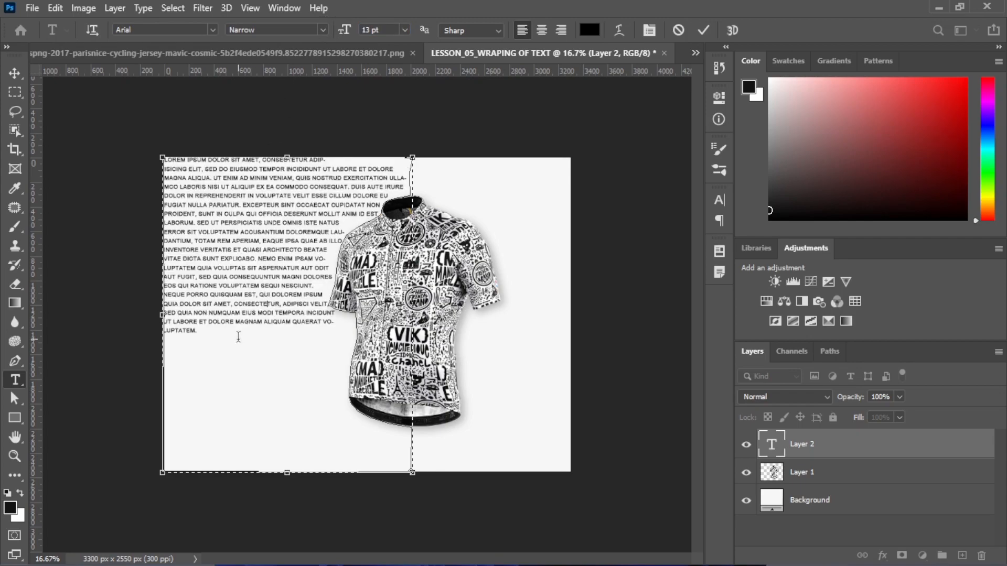
{"action": "left_click", "coordinate": [115, 8]}
{"action": "left_click", "coordinate": [128, 8]}
{"action": "left_click", "coordinate": [142, 8]}
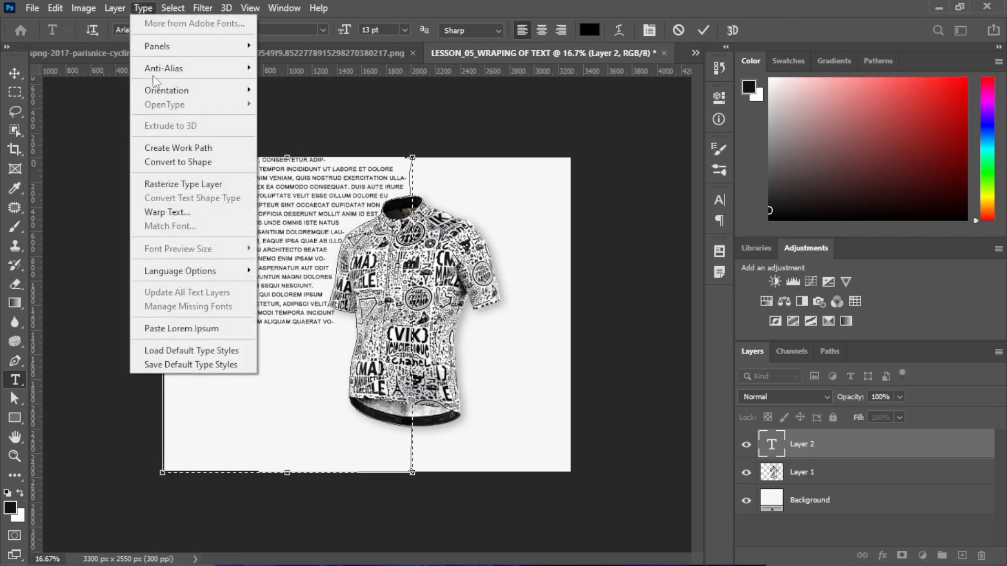
{"action": "left_click", "coordinate": [181, 329]}
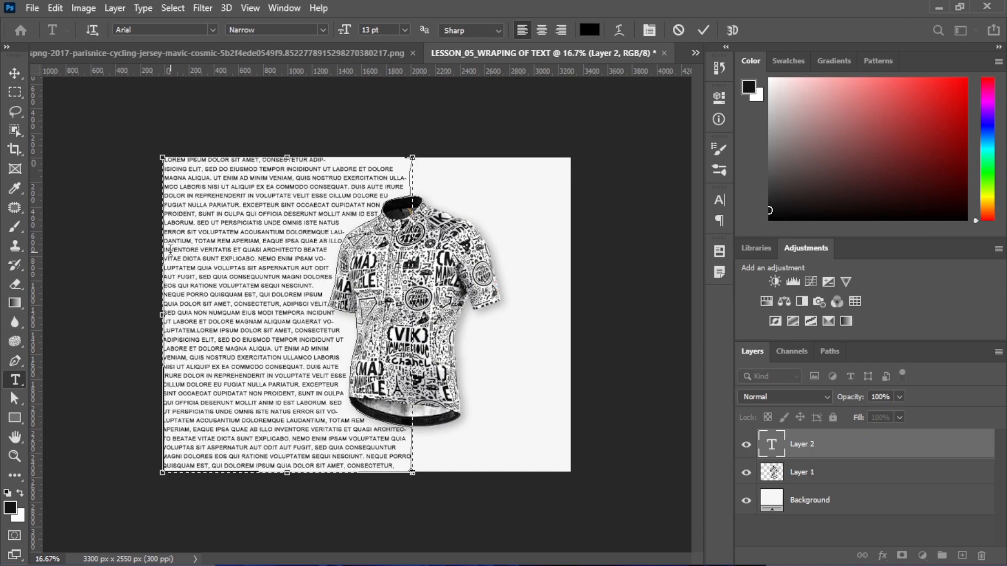
{"action": "key", "text": "ctrl+a"}
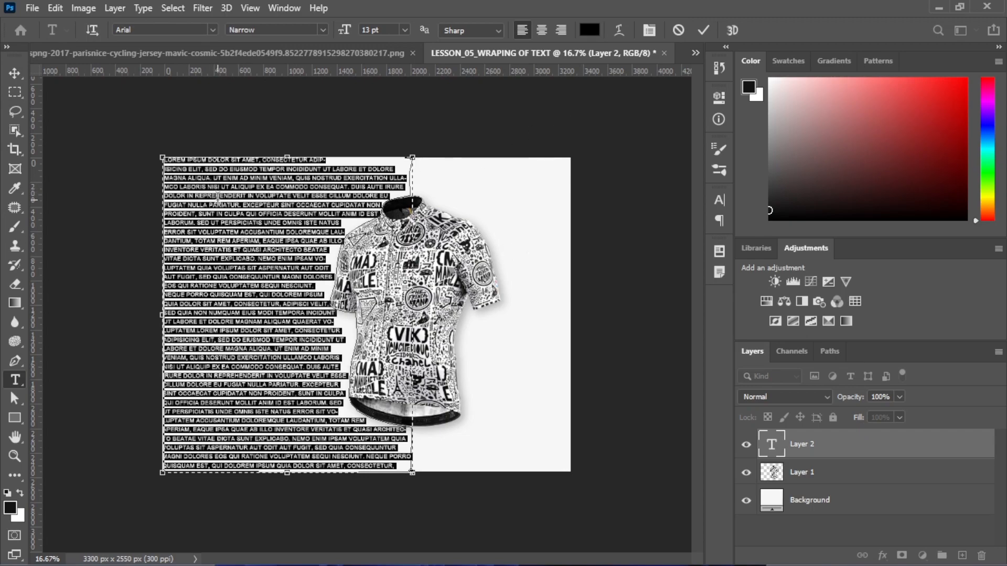
Justify the paragraph with last line left, commit it, and collapse the Character/Paragraph panel
{"action": "left_click", "coordinate": [719, 199]}
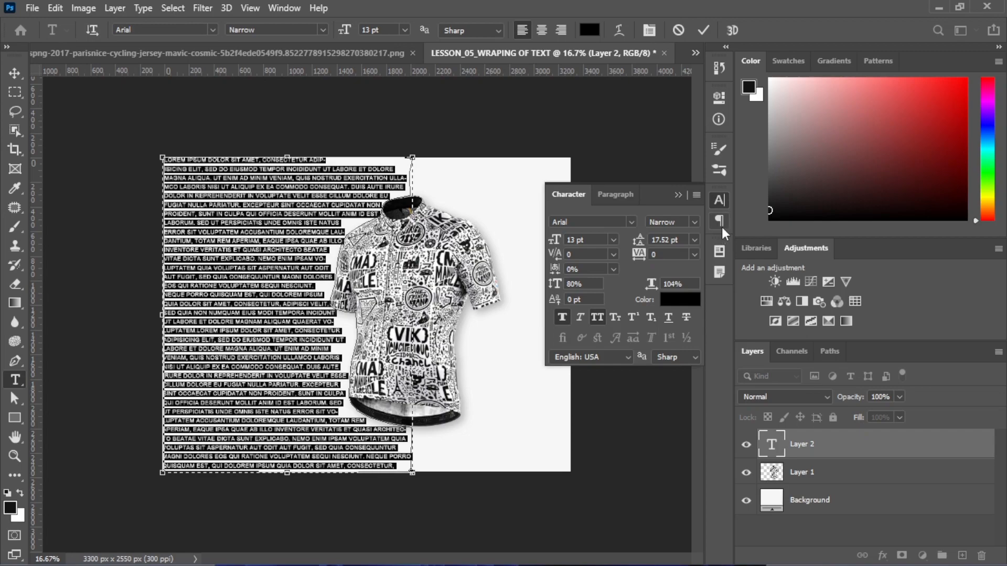
{"action": "left_click", "coordinate": [722, 228]}
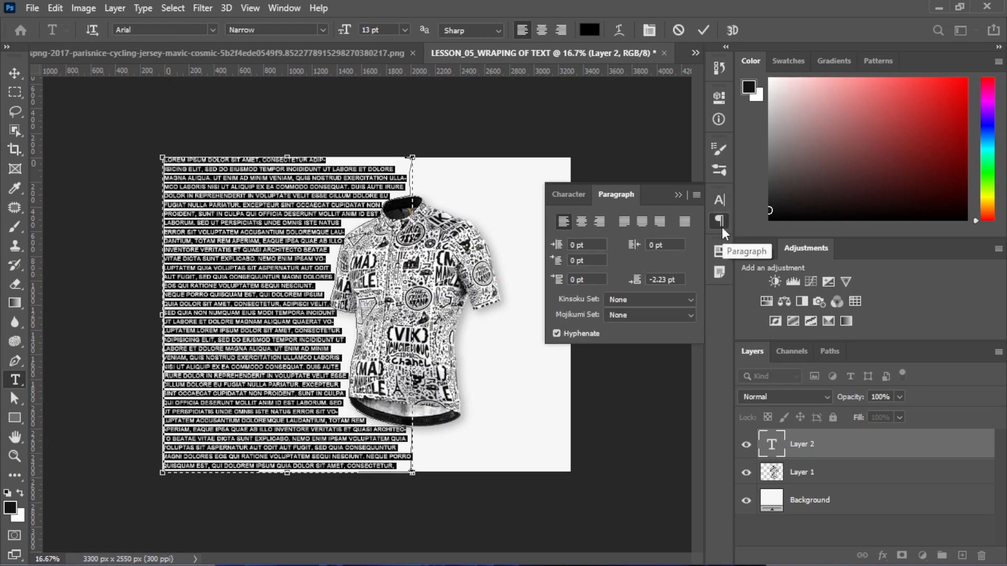
{"action": "left_click", "coordinate": [628, 224]}
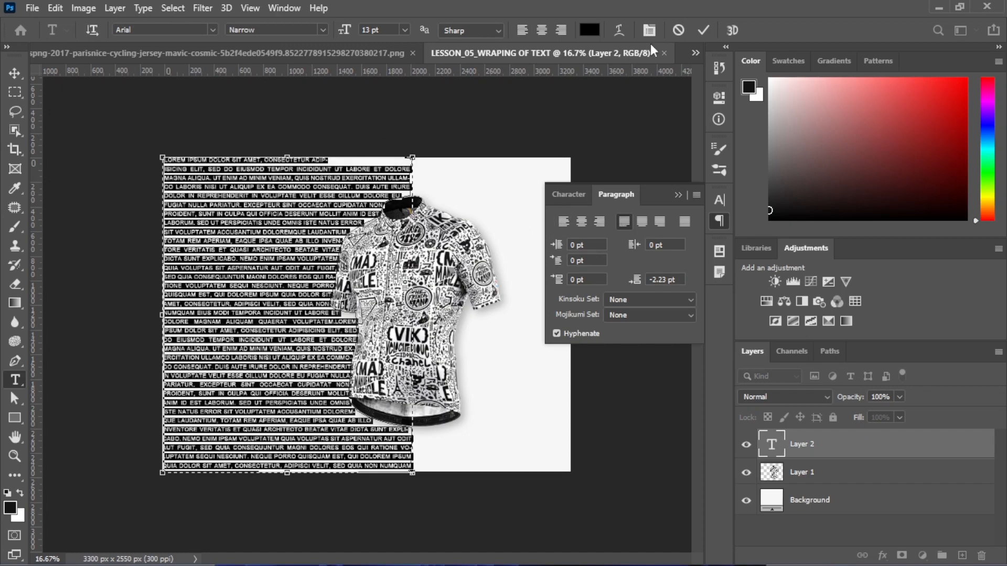
{"action": "left_click", "coordinate": [700, 32]}
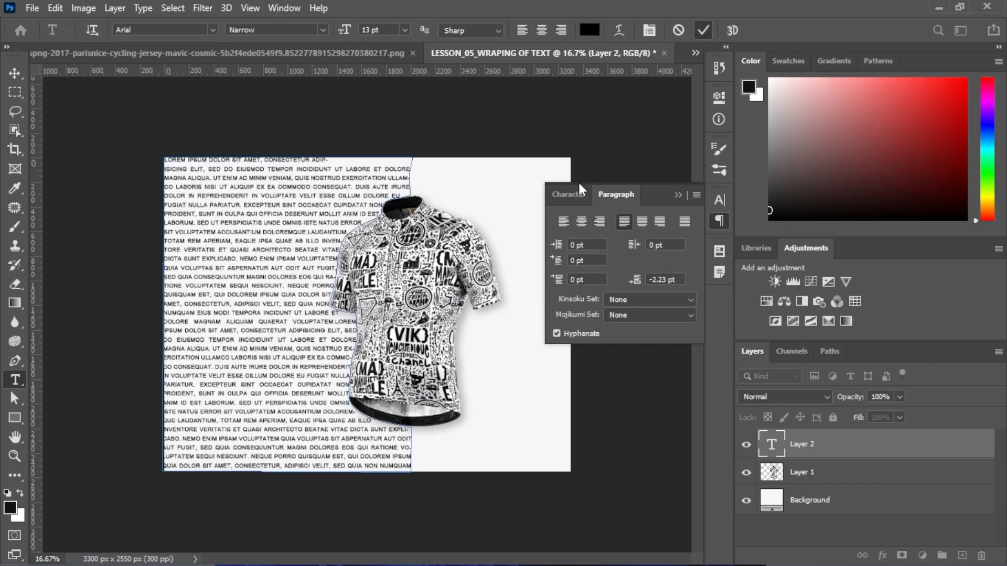
{"action": "left_click", "coordinate": [677, 194]}
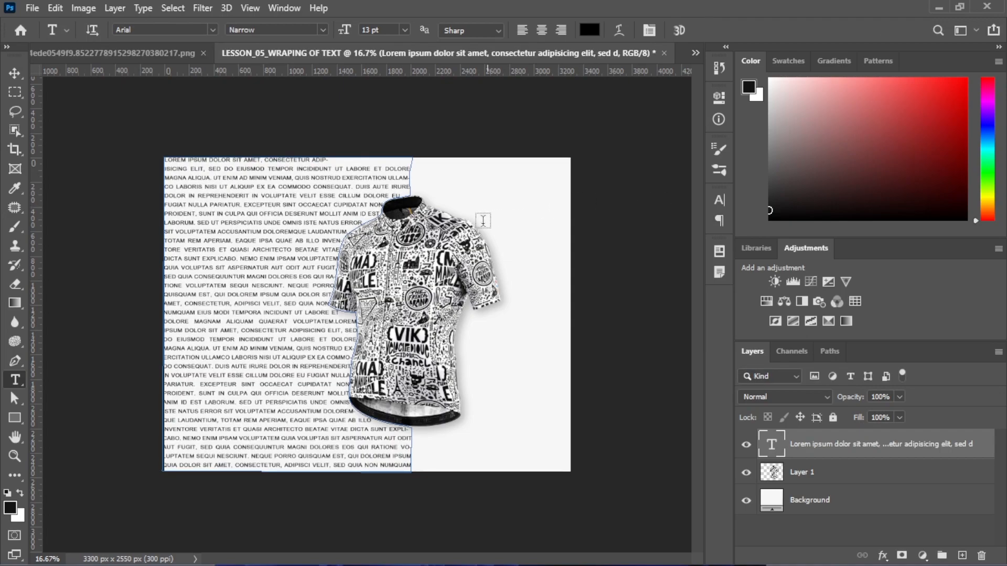
Scale the text and jersey layers together to 87.2% and shift them up-right
{"action": "left_click", "coordinate": [16, 76]}
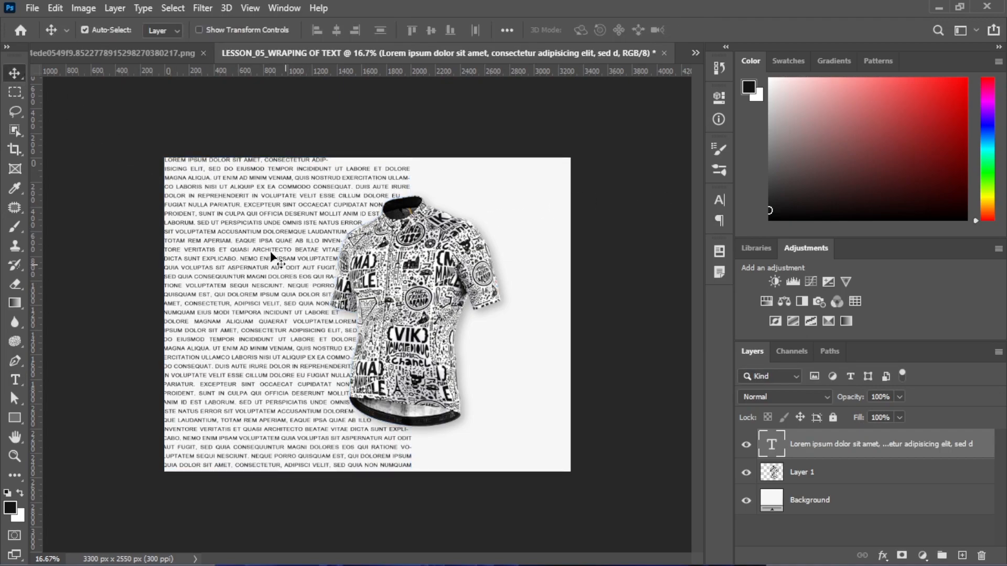
{"action": "left_click_drag", "start_coordinate": [101, 123], "coordinate": [428, 383]}
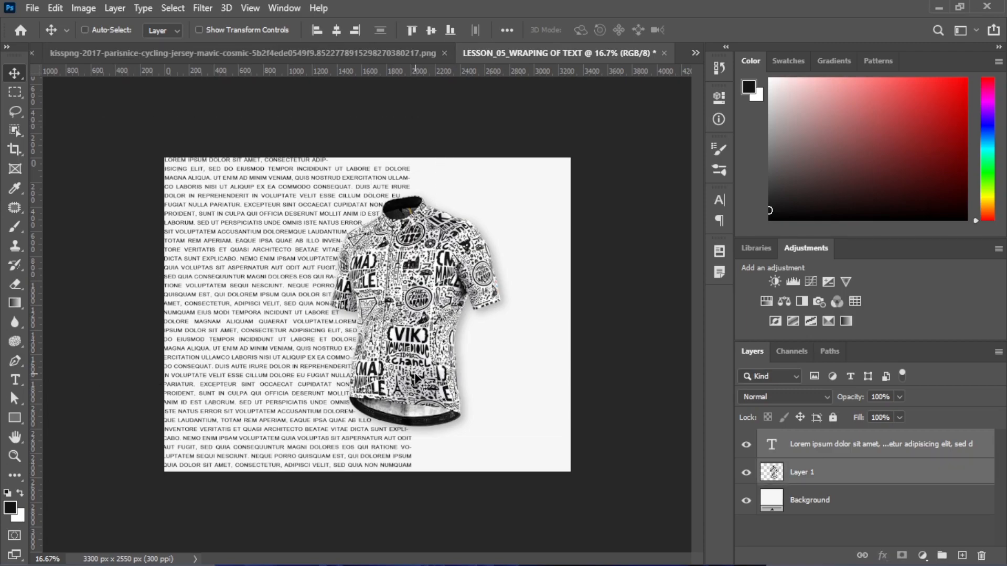
{"action": "key", "text": "ctrl+t"}
{"action": "left_click_drag", "start_coordinate": [511, 156], "coordinate": [468, 195]}
{"action": "left_click_drag", "start_coordinate": [380, 289], "coordinate": [416, 269]}
{"action": "left_click", "coordinate": [730, 30]}
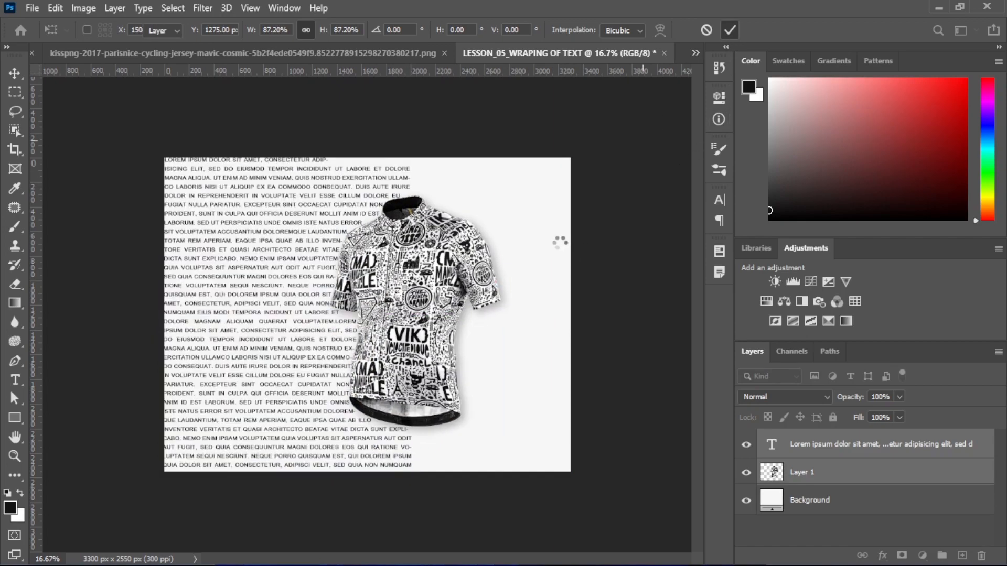
{"action": "left_click", "coordinate": [562, 243]}
Nudge the jersey slightly right and check the Paragraph panel
{"action": "left_click_drag", "start_coordinate": [440, 298], "coordinate": [451, 298]}
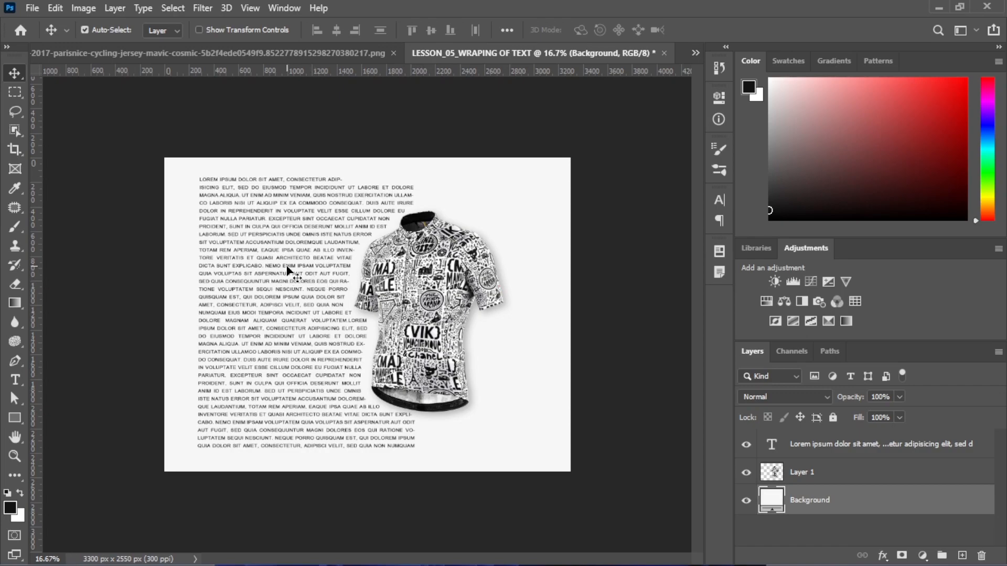
{"action": "left_click", "coordinate": [719, 221]}
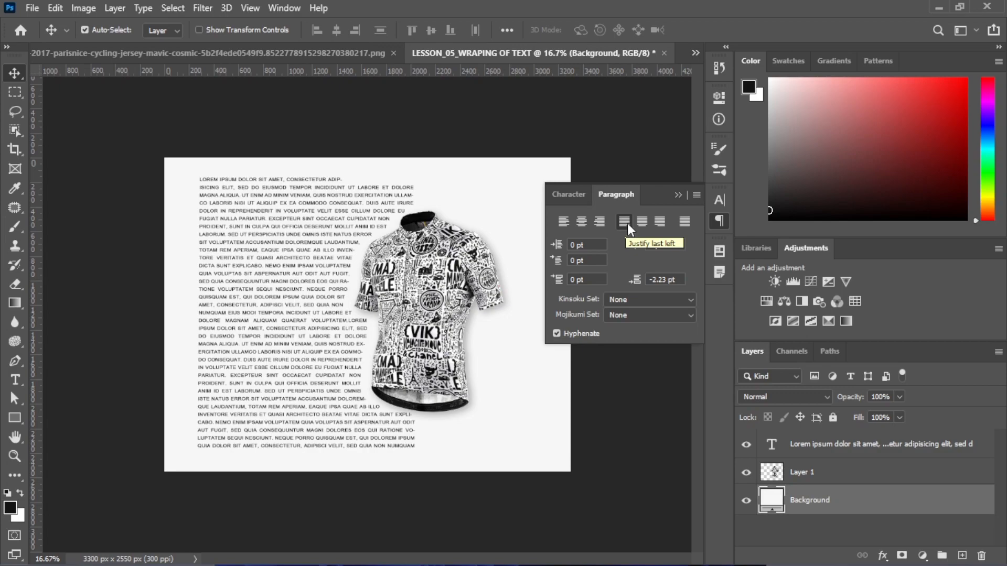
{"action": "left_click", "coordinate": [678, 194]}
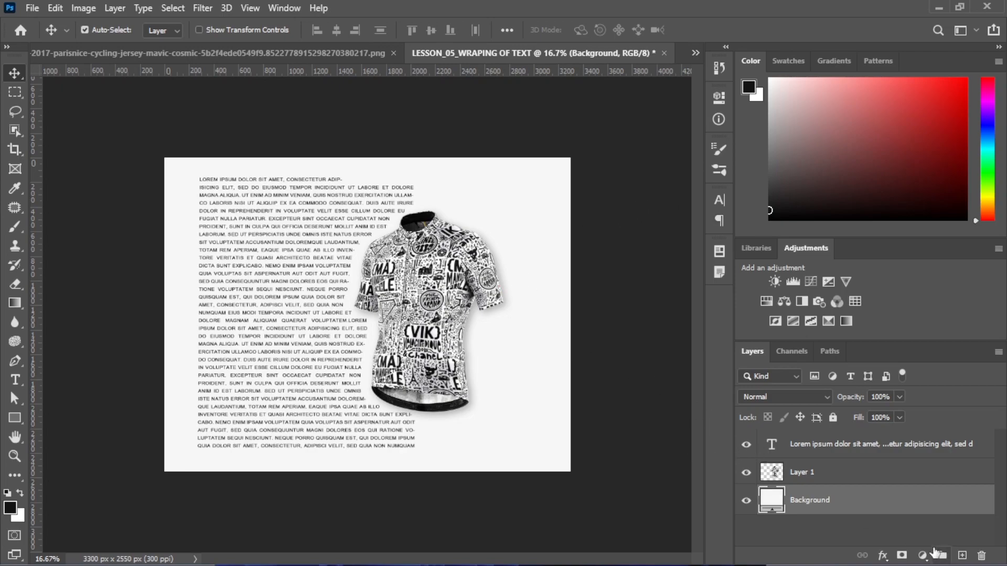
Rename the jersey layer Model and lock it
{"action": "left_click", "coordinate": [803, 477]}
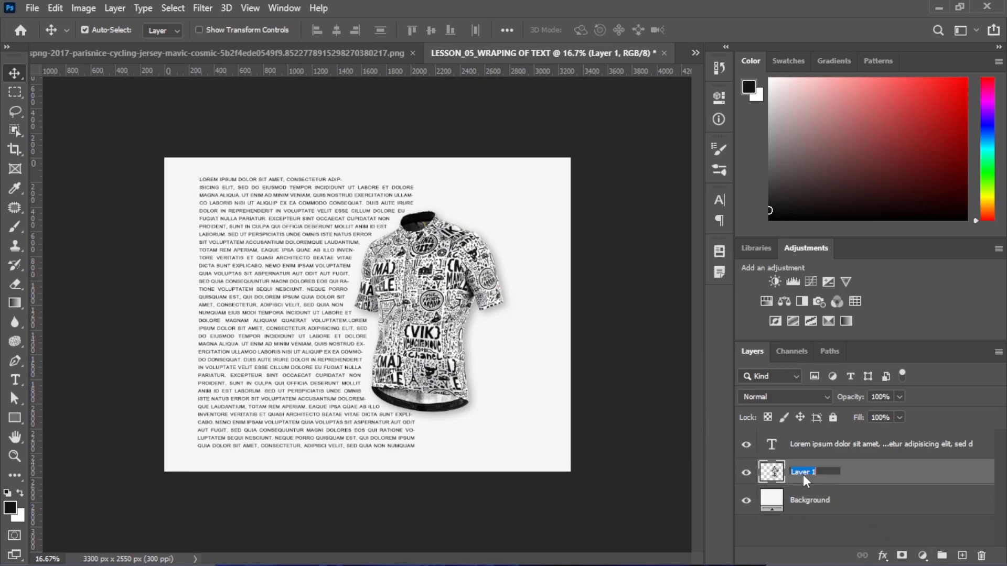
{"action": "type", "text": "Model"}
{"action": "left_click", "coordinate": [861, 483]}
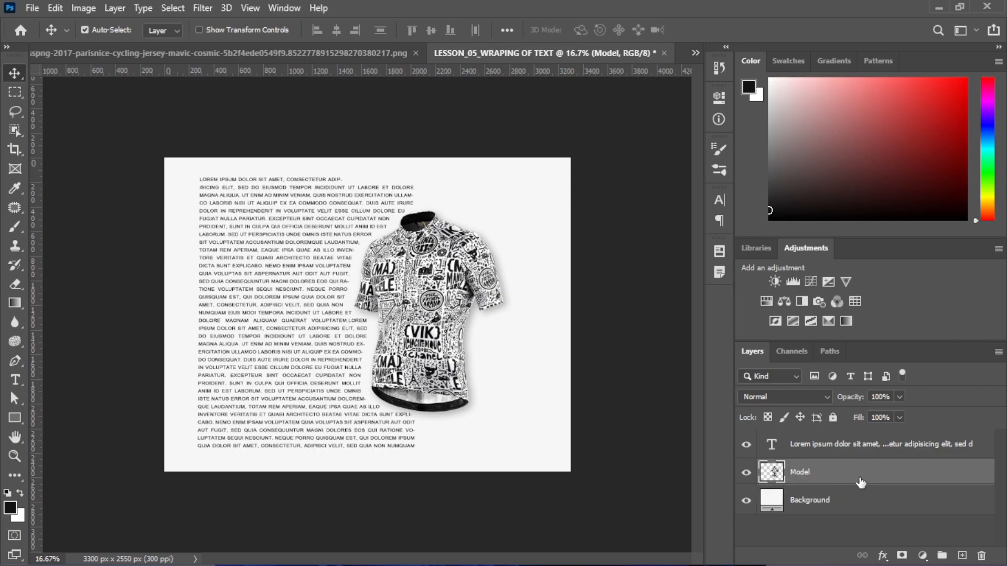
{"action": "key", "text": "ctrl+slash"}
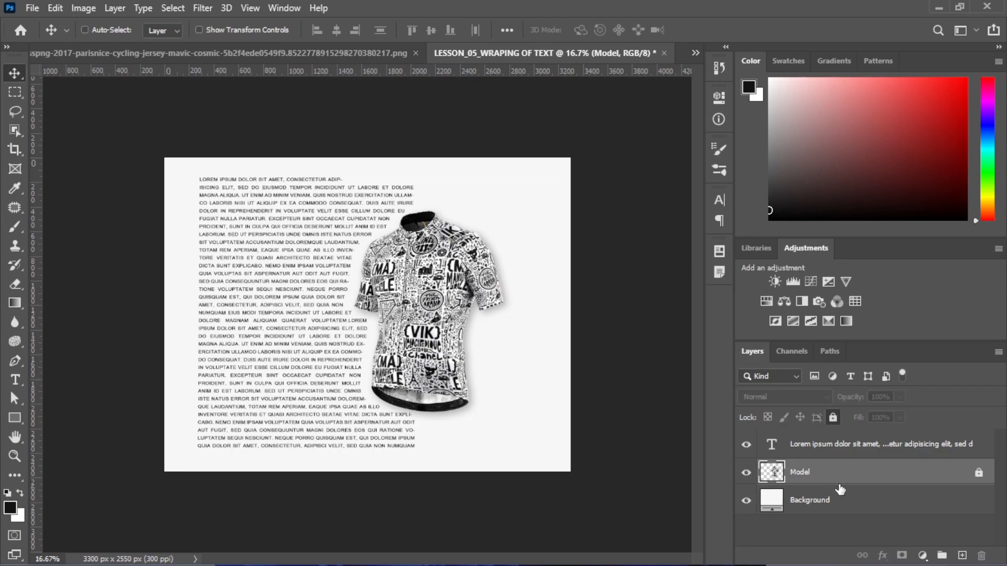
Rename the paragraph layer Text and hide both the Text and Model layers
{"action": "left_click", "coordinate": [811, 449]}
{"action": "double_click", "coordinate": [812, 445]}
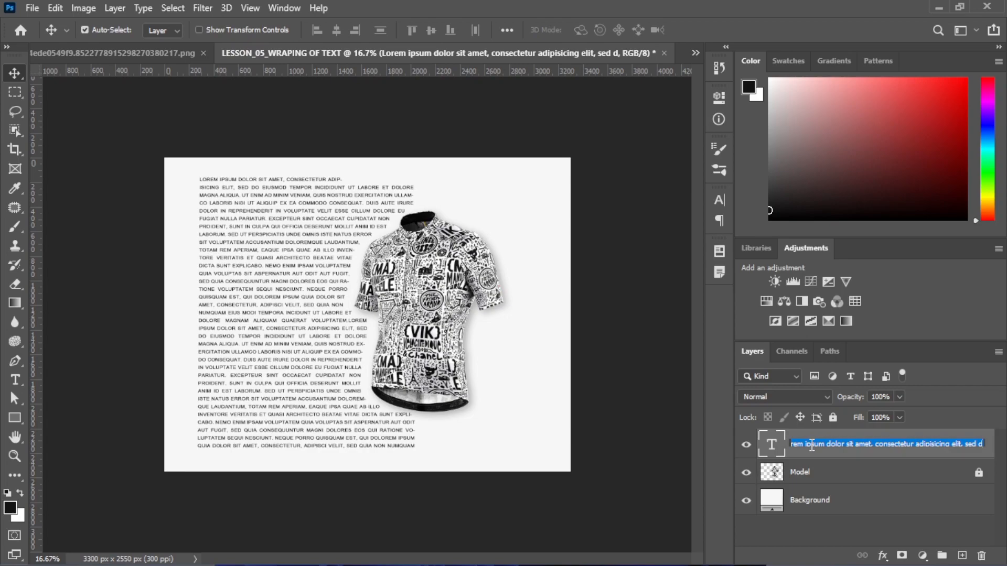
{"action": "type", "text": "Text"}
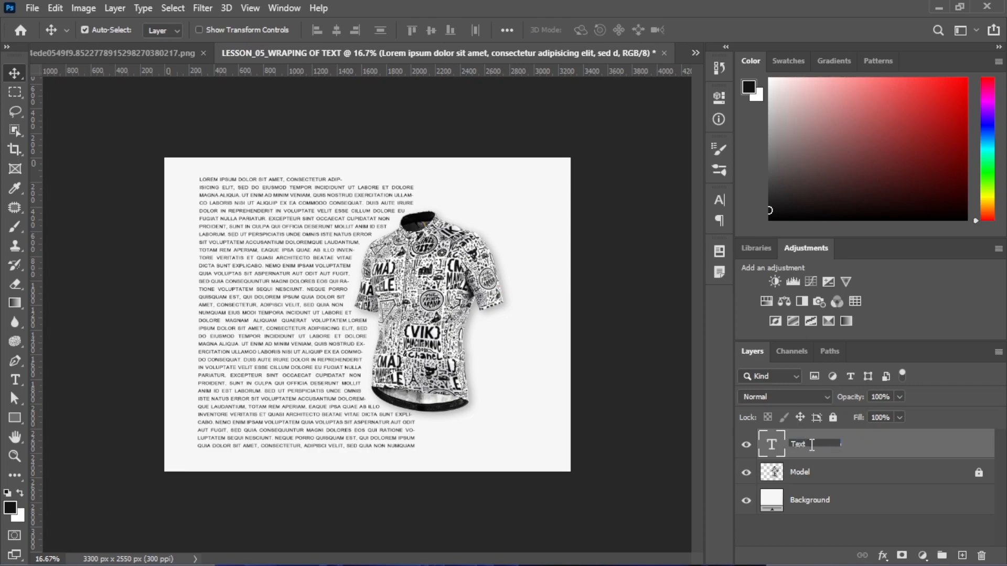
{"action": "key", "text": "Return"}
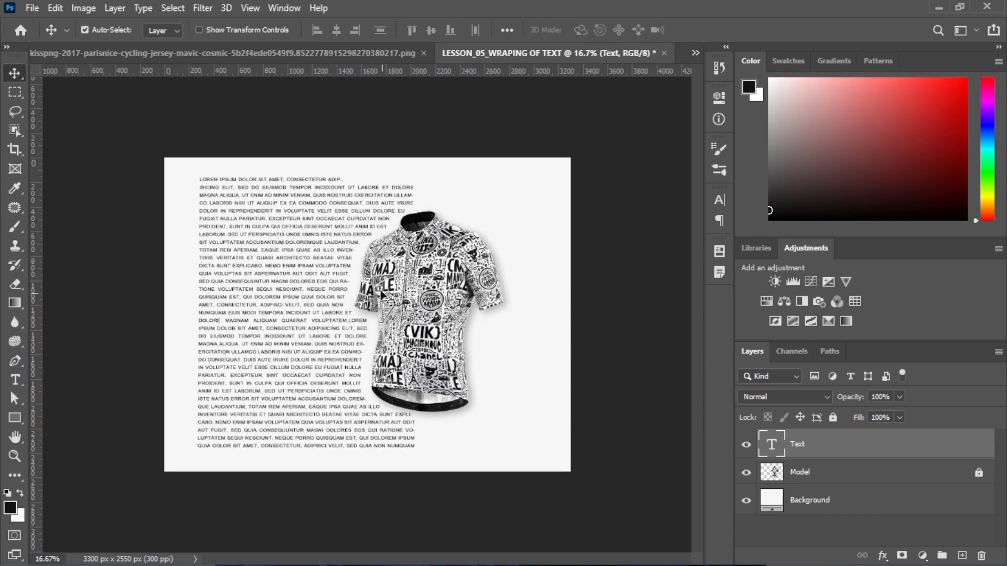
{"action": "left_click_drag", "start_coordinate": [746, 445], "coordinate": [744, 475]}
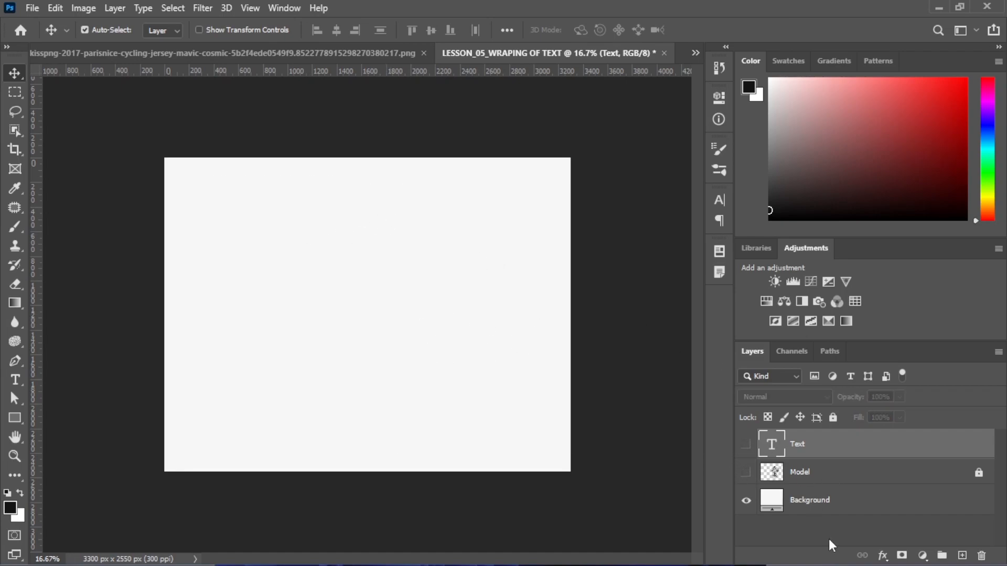
Add a new layer and draw a tall black rectangle along the page's left edge
{"action": "left_click", "coordinate": [963, 556]}
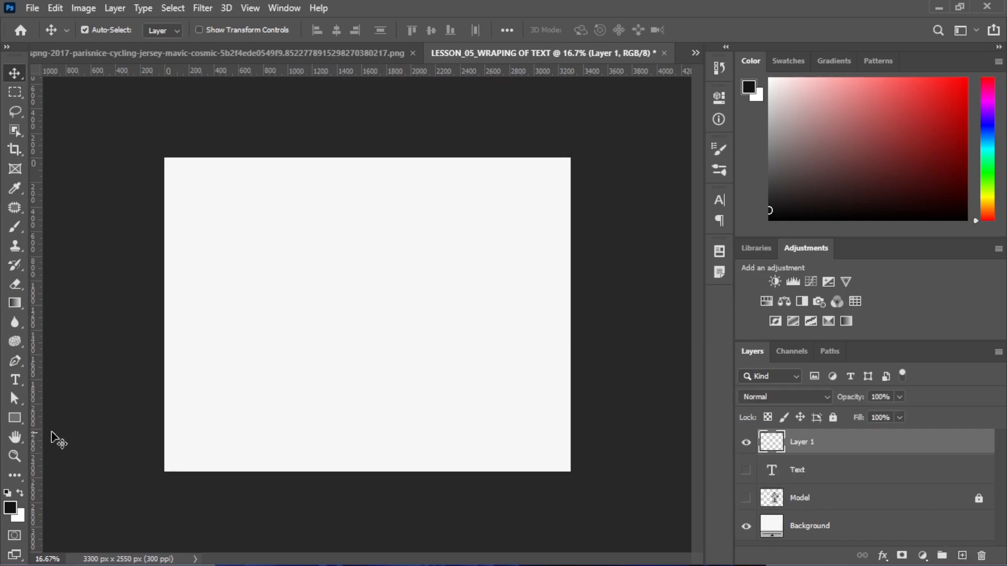
{"action": "left_click_drag", "start_coordinate": [13, 421], "coordinate": [74, 418]}
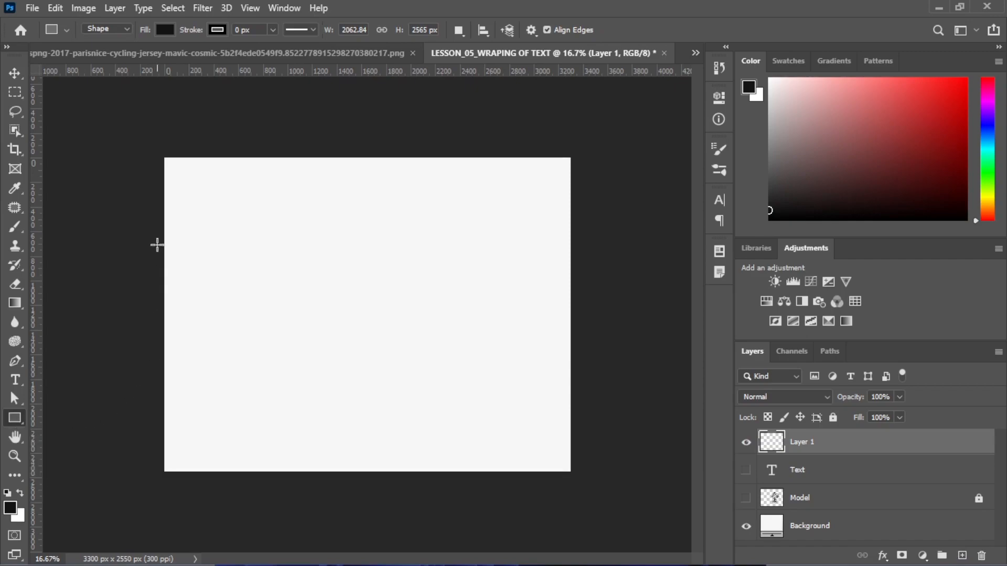
{"action": "left_click_drag", "start_coordinate": [163, 156], "coordinate": [255, 472]}
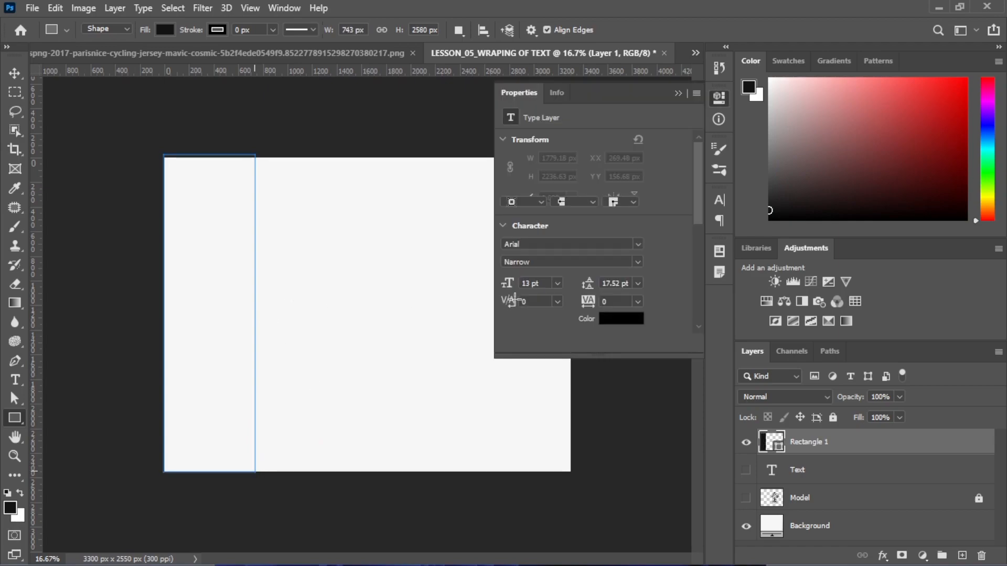
{"action": "left_click", "coordinate": [679, 93]}
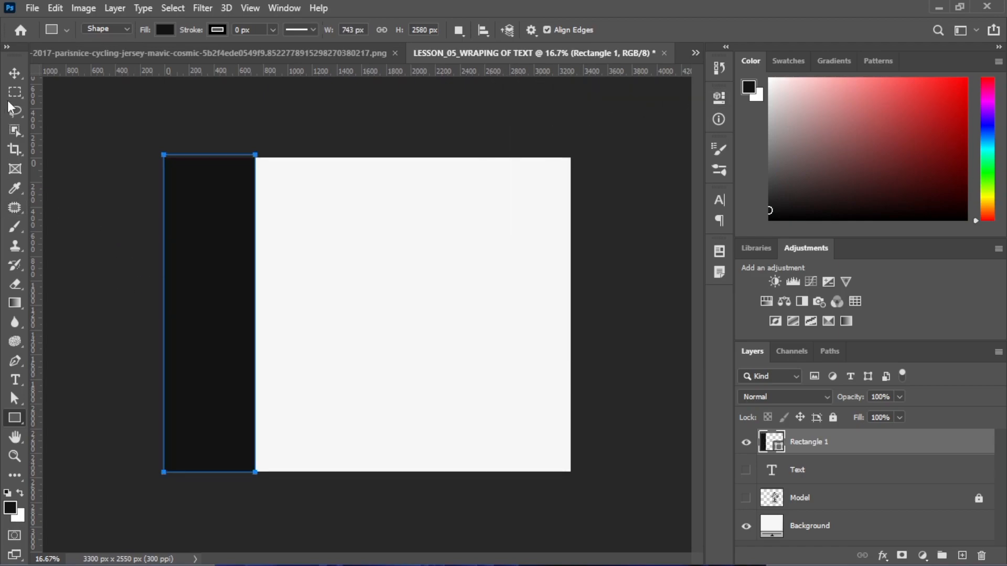
Stretch the strip to full page height, widen it to about 779 px, and lock the layer
{"action": "left_click", "coordinate": [20, 74]}
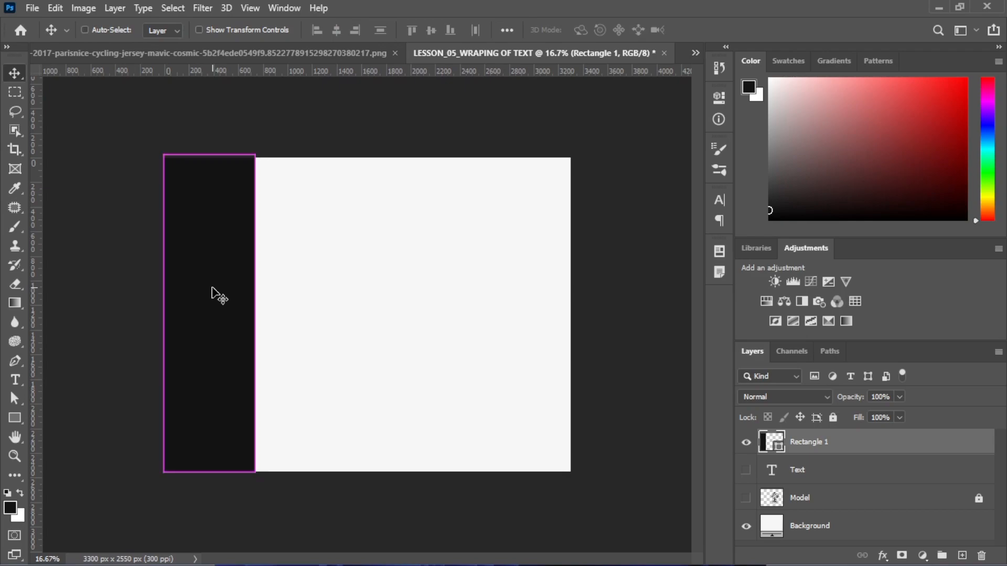
{"action": "key", "text": "ctrl+t"}
{"action": "left_click_drag", "start_coordinate": [209, 154], "coordinate": [209, 157]}
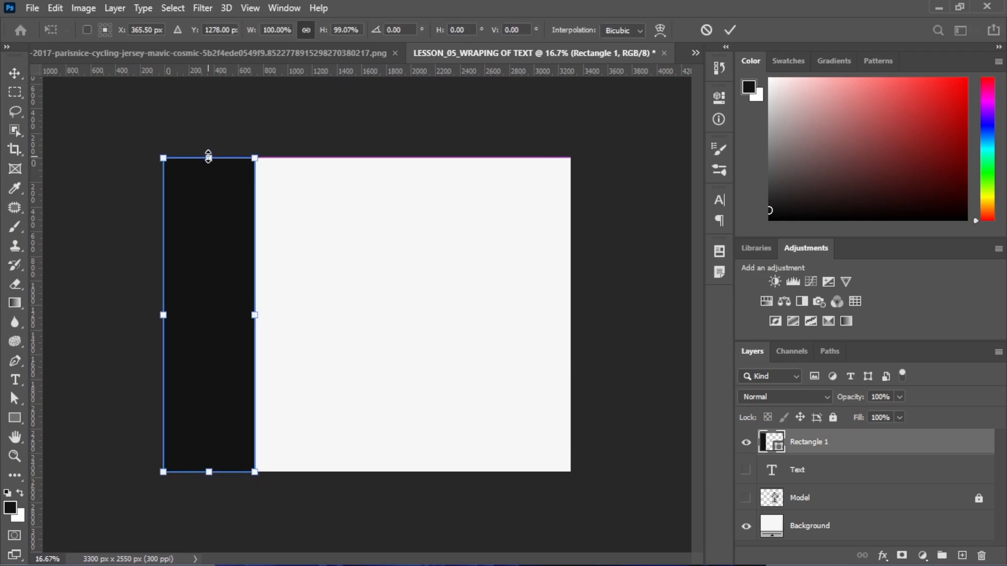
{"action": "key", "text": "Return"}
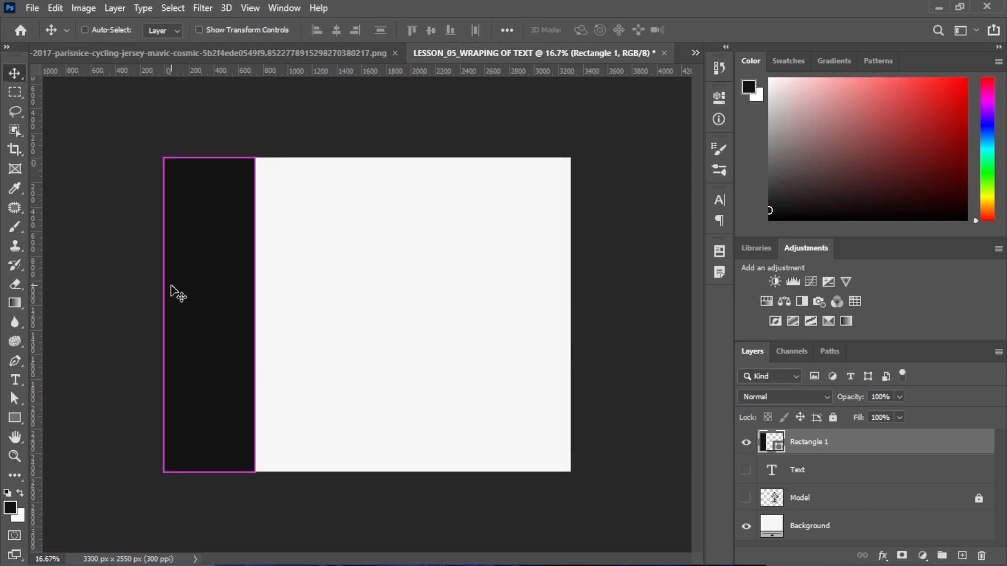
{"action": "key", "text": "ctrl+t"}
{"action": "left_click_drag", "start_coordinate": [255, 315], "coordinate": [261, 315]}
{"action": "key", "text": "Return"}
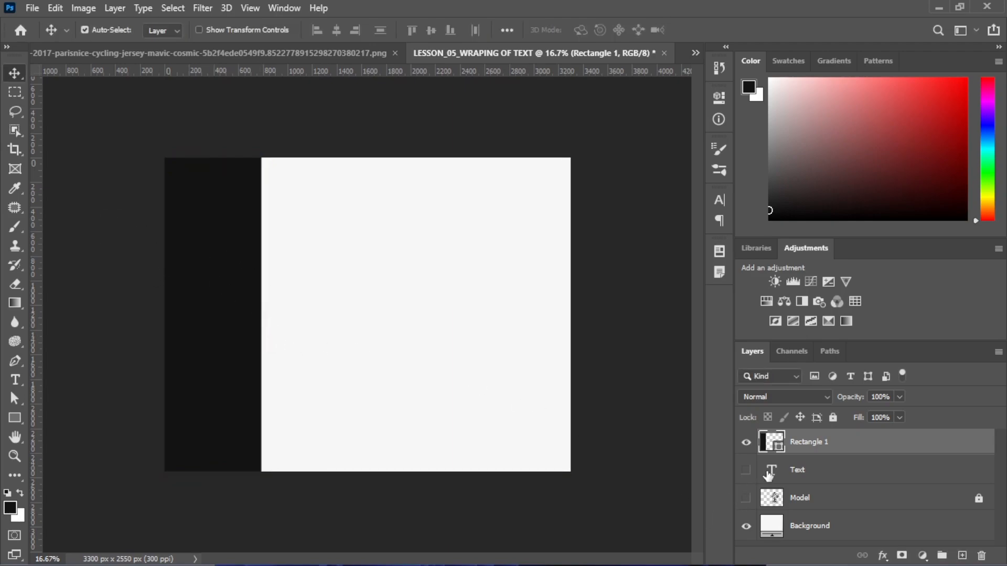
{"action": "key", "text": "ctrl+slash"}
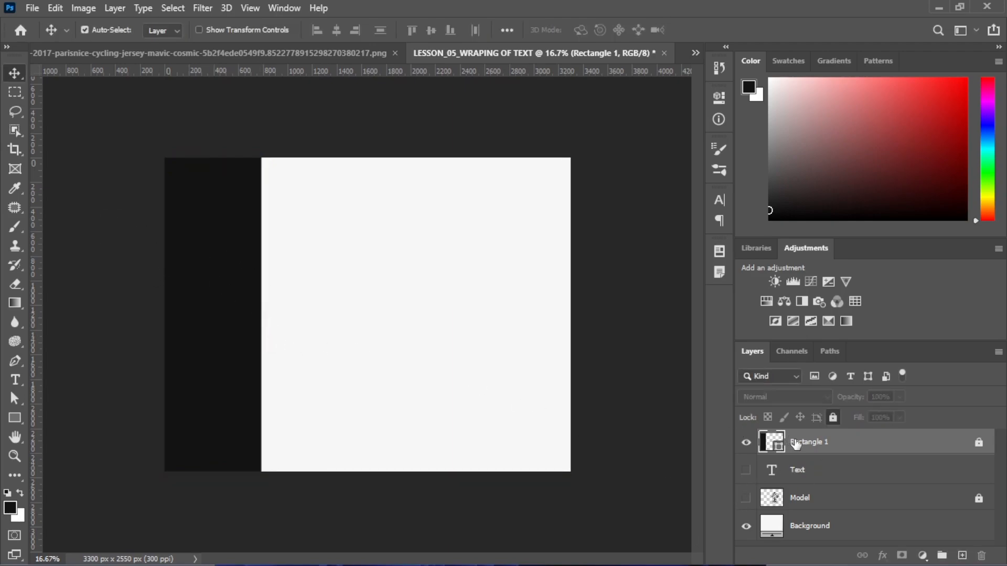
Draw a second rectangle, Rectangle 2, covering the white page area right of the strip
{"action": "left_click", "coordinate": [16, 420]}
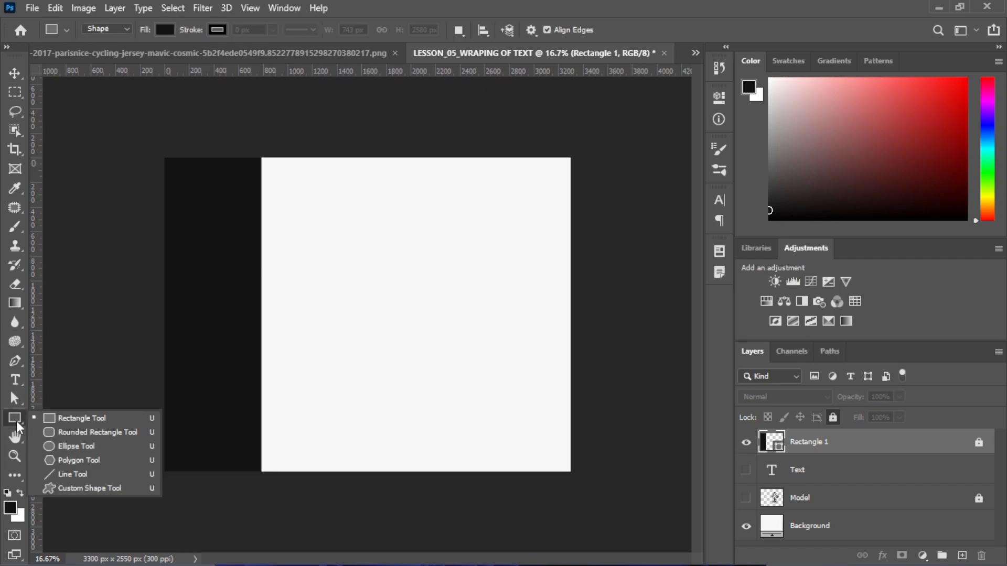
{"action": "left_click", "coordinate": [54, 420]}
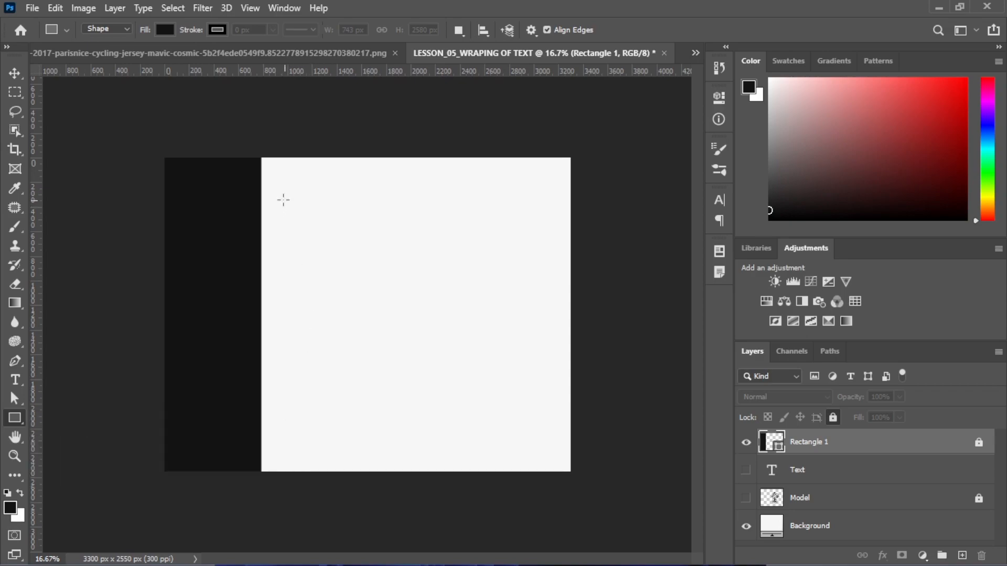
{"action": "left_click_drag", "start_coordinate": [273, 169], "coordinate": [570, 471]}
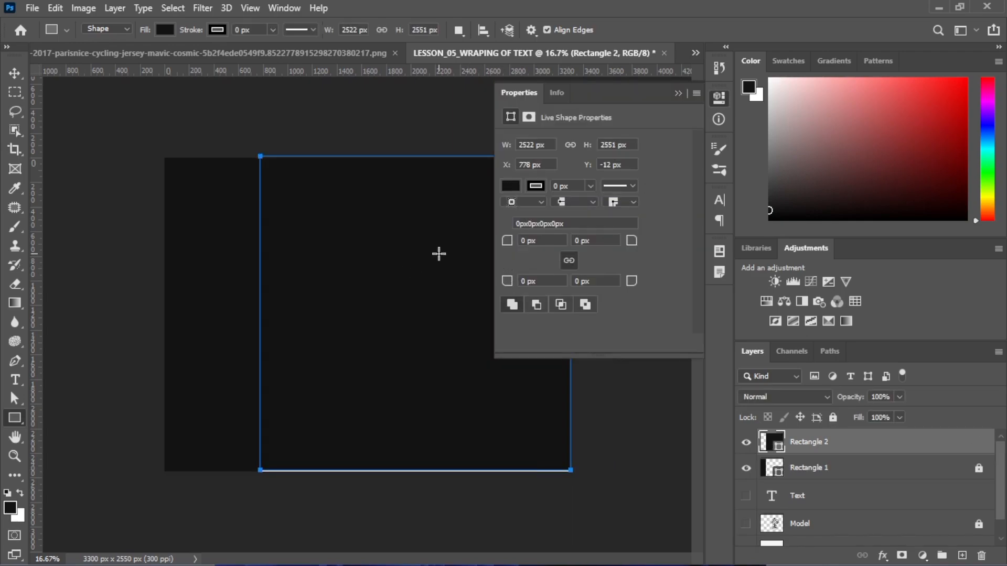
{"action": "left_click", "coordinate": [678, 93]}
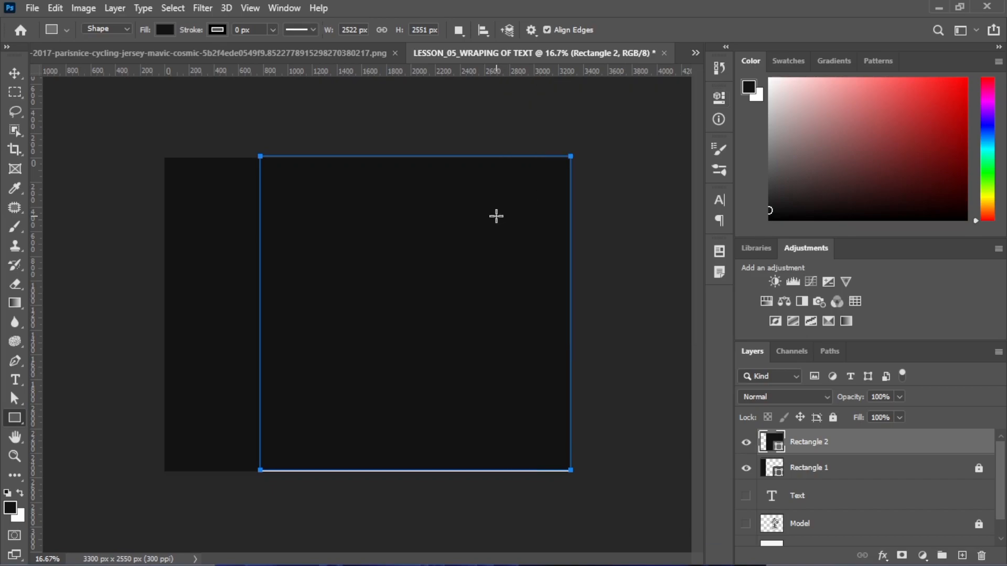
Snap Rectangle 2's bottom edge to the page, then bring up its fill colour options
{"action": "left_click", "coordinate": [14, 73]}
{"action": "key", "text": "shift+Down"}
{"action": "key", "text": "shift+Down"}
{"action": "key", "text": "shift+Up"}
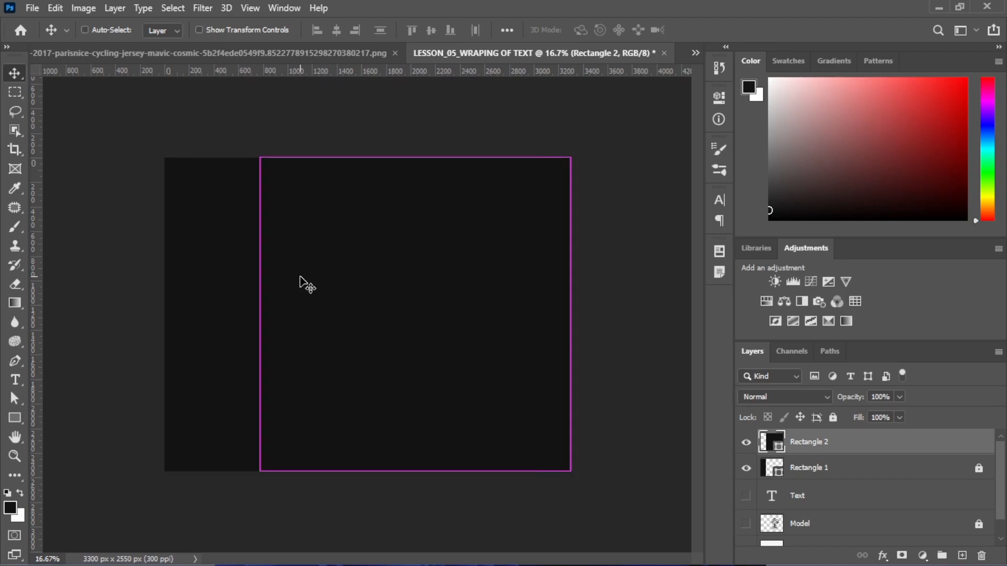
{"action": "key", "text": "ctrl+t"}
{"action": "left_click_drag", "start_coordinate": [417, 471], "coordinate": [414, 470]}
{"action": "key", "text": "Return"}
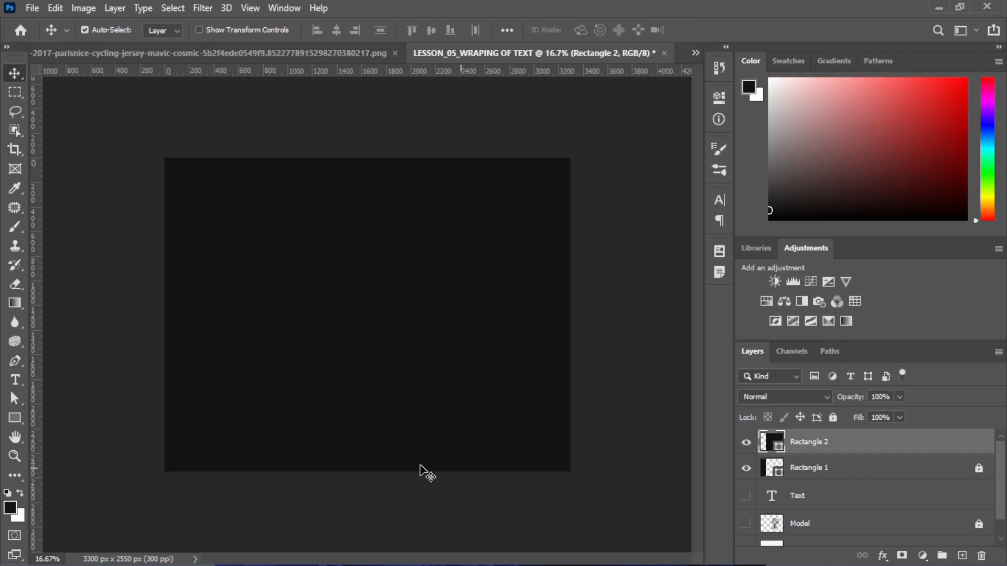
{"action": "left_click", "coordinate": [13, 419]}
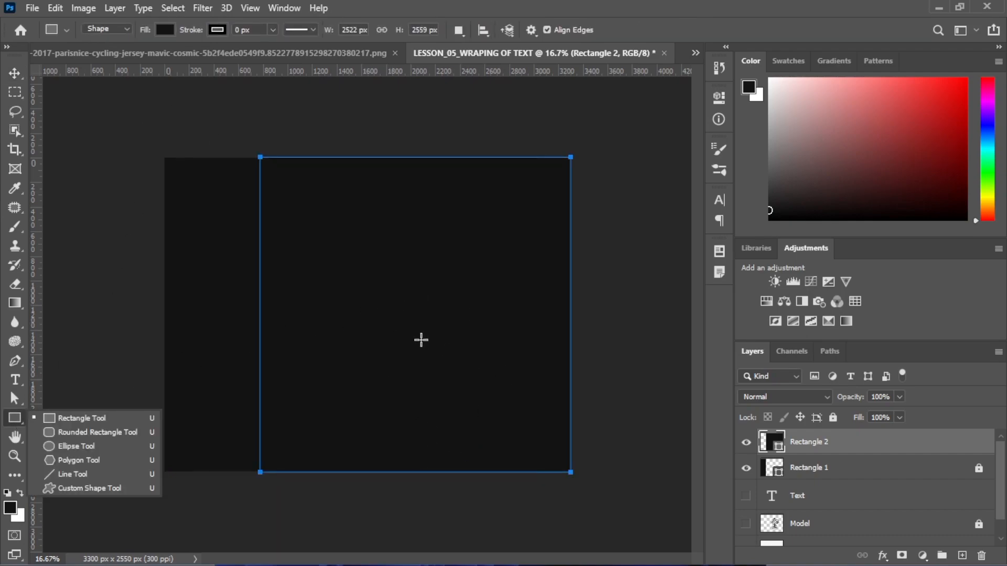
{"action": "left_click", "coordinate": [165, 32]}
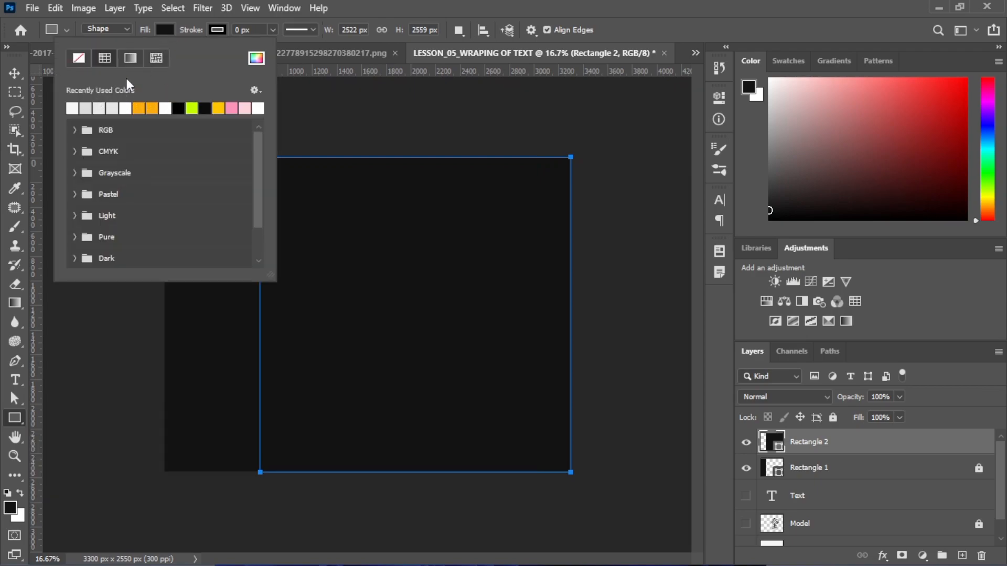
Switch Rectangle 2's fill to a gradient running from f3f3f3 to e1e1e1
{"action": "left_click", "coordinate": [128, 58]}
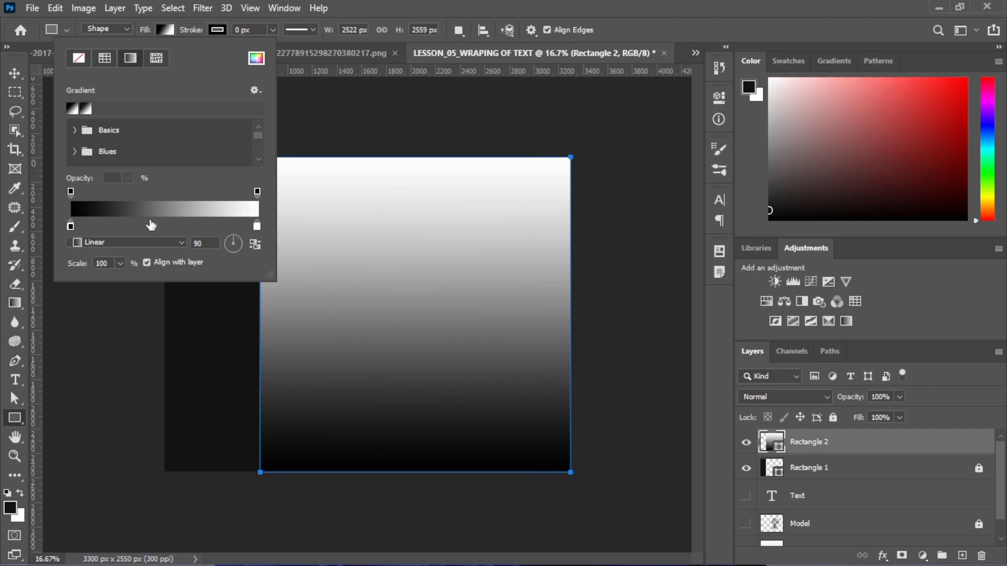
{"action": "double_click", "coordinate": [70, 226]}
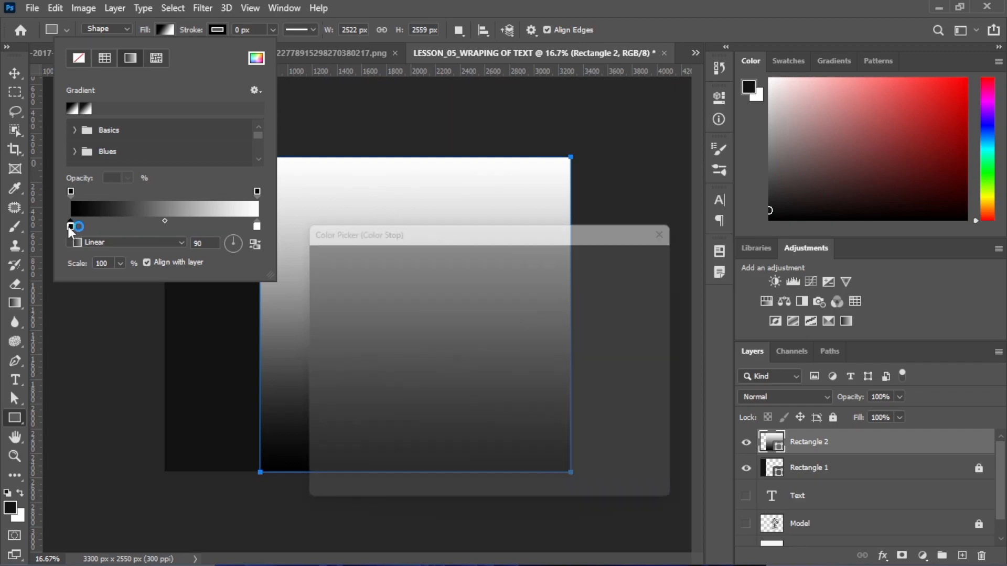
{"action": "type", "text": "f3f3f3"}
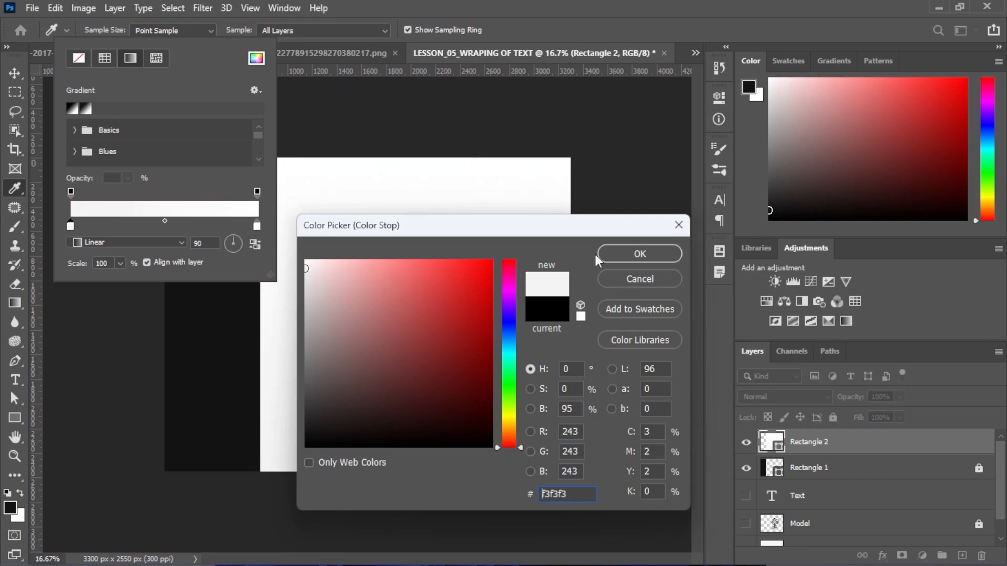
{"action": "left_click", "coordinate": [615, 256]}
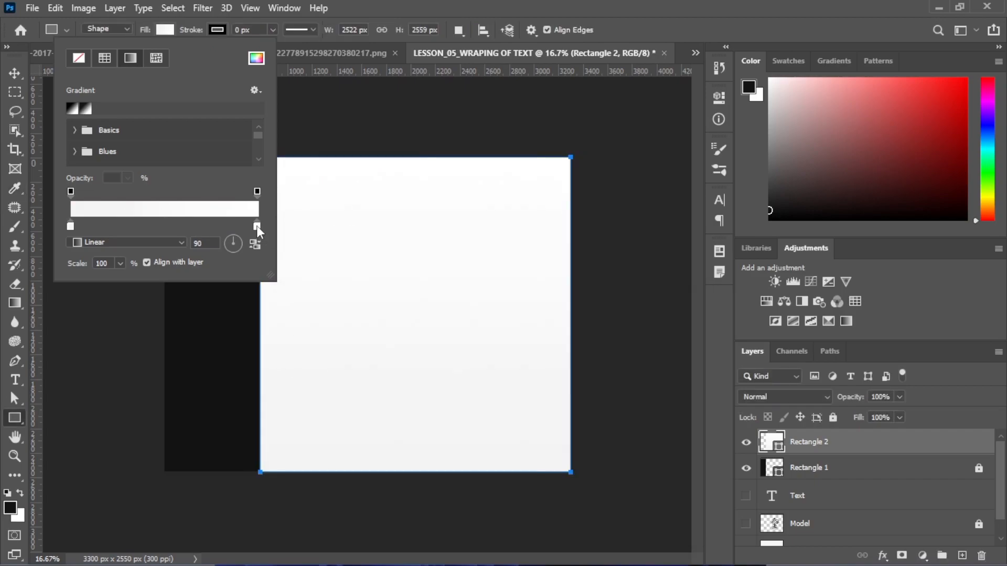
{"action": "double_click", "coordinate": [256, 226]}
{"action": "type", "text": "efefef"}
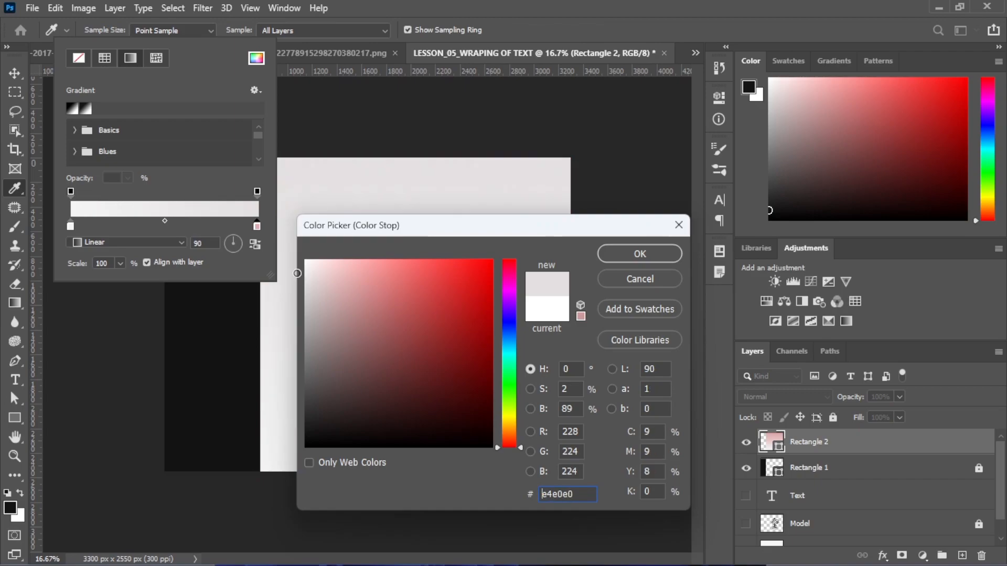
{"action": "type", "text": "e4e4e4"}
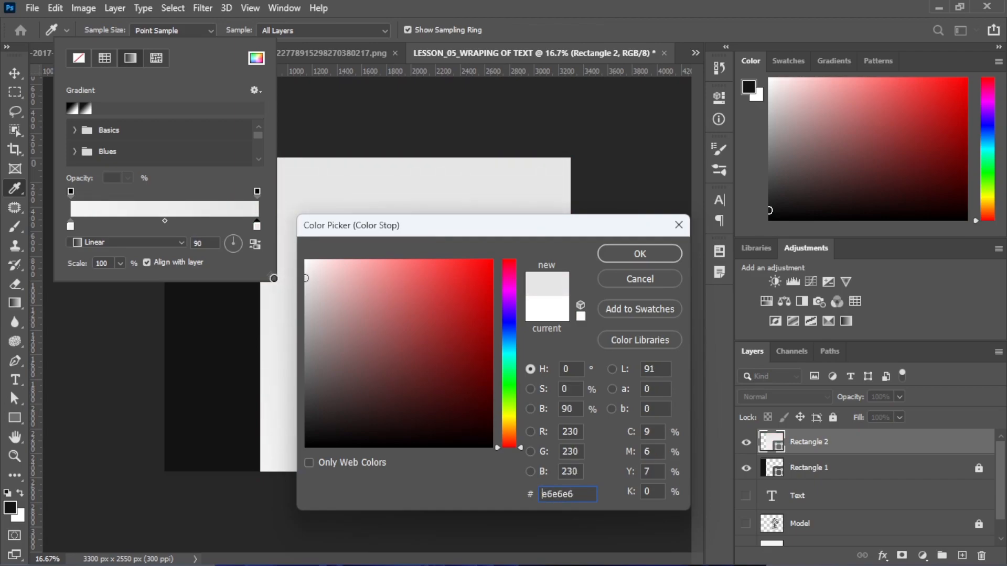
{"action": "type", "text": "e1e1e1"}
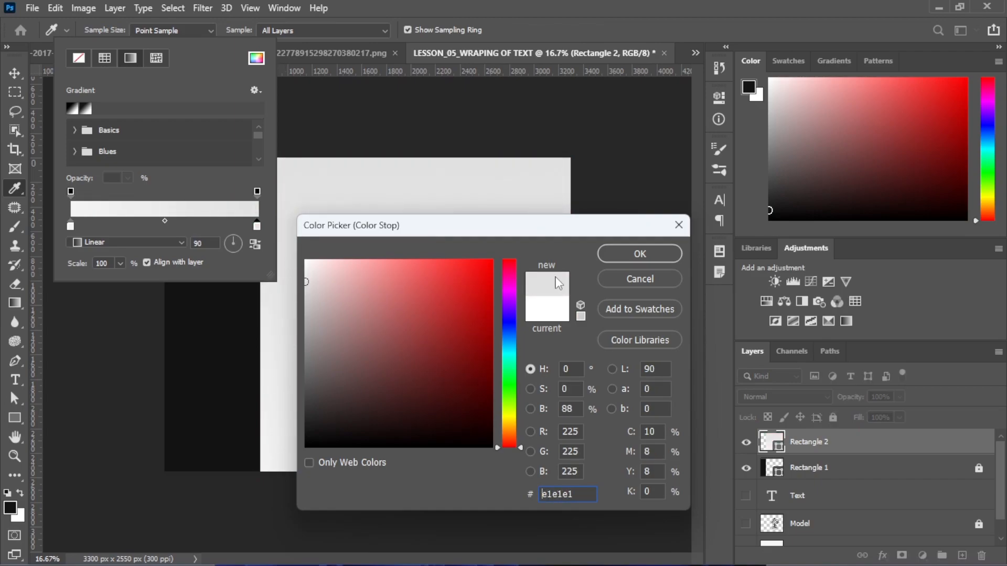
{"action": "left_click", "coordinate": [614, 251]}
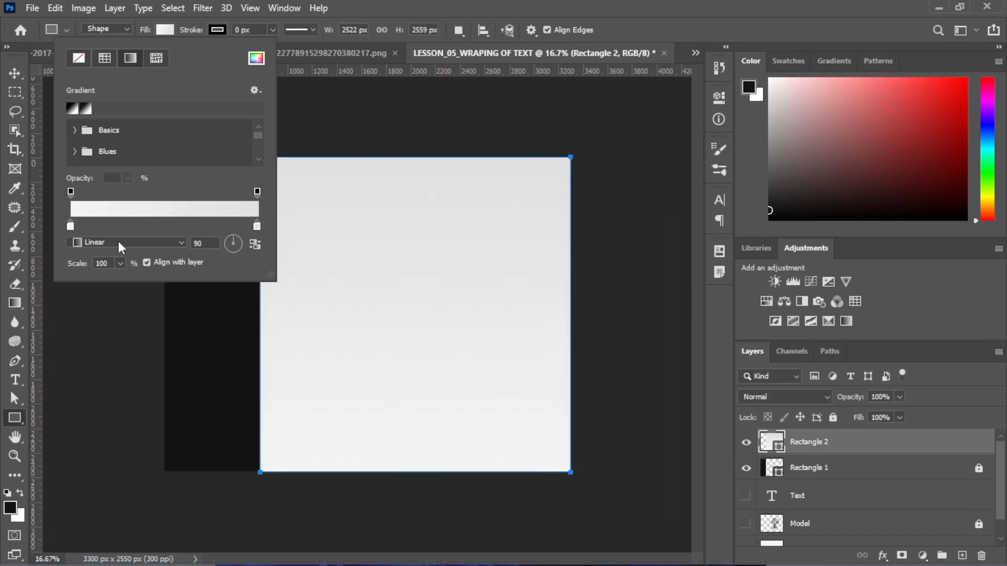
Make the gradient radial with a light grey (#d2d2d2) outer colour
{"action": "left_click", "coordinate": [121, 246]}
{"action": "left_click", "coordinate": [115, 267]}
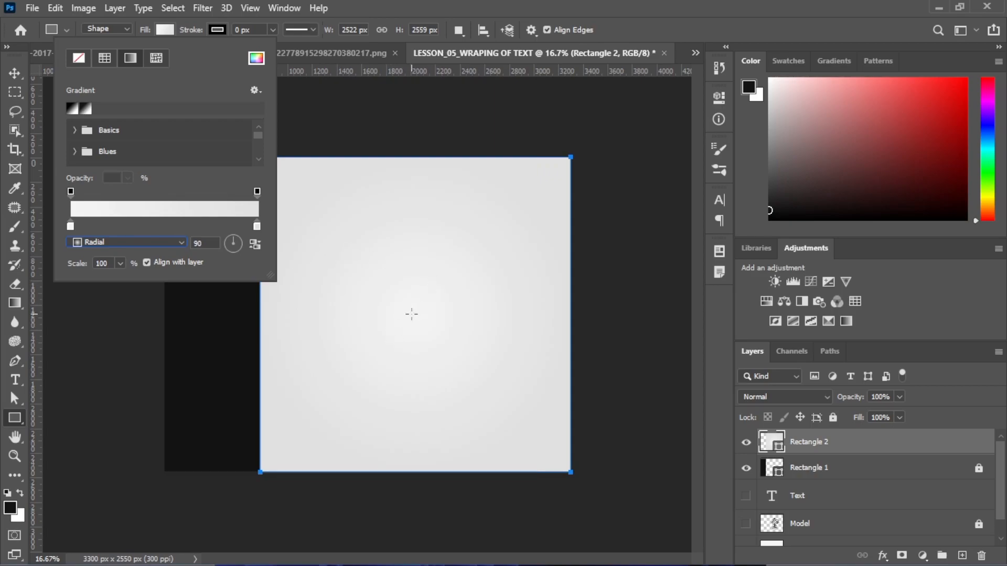
{"action": "double_click", "coordinate": [257, 226]}
{"action": "mouse_move", "coordinate": [363, 321]}
{"action": "left_mouse_down"}
{"action": "mouse_move", "coordinate": [280, 279]}
{"action": "mouse_move", "coordinate": [288, 295]}
{"action": "mouse_move", "coordinate": [278, 294]}
{"action": "left_mouse_up"}
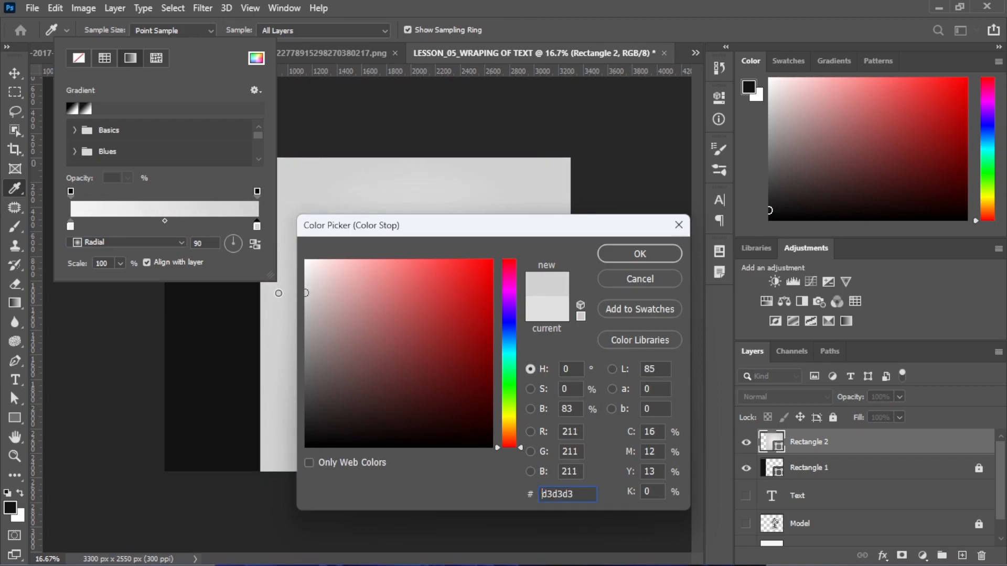
{"action": "left_click", "coordinate": [640, 254]}
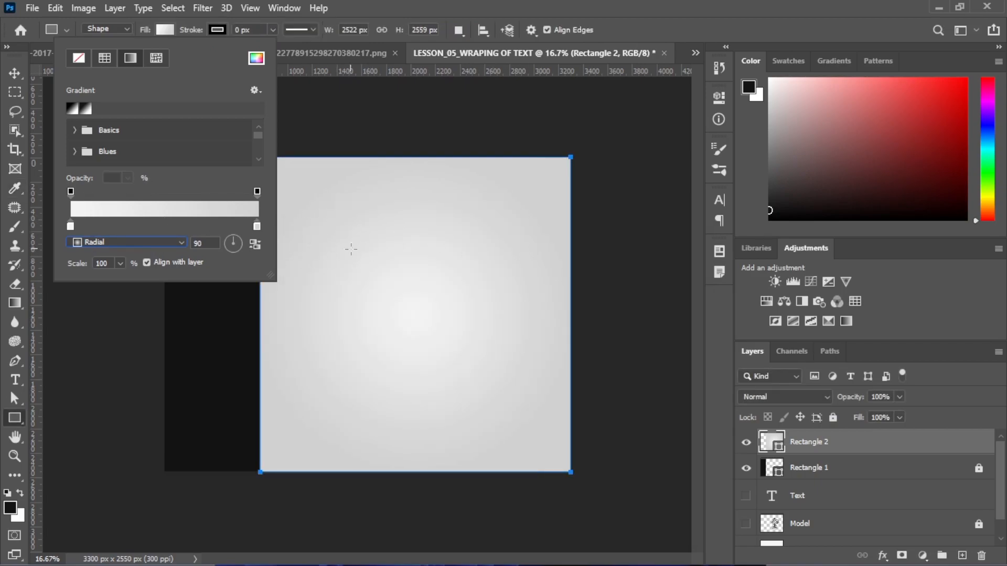
{"action": "left_click", "coordinate": [15, 73]}
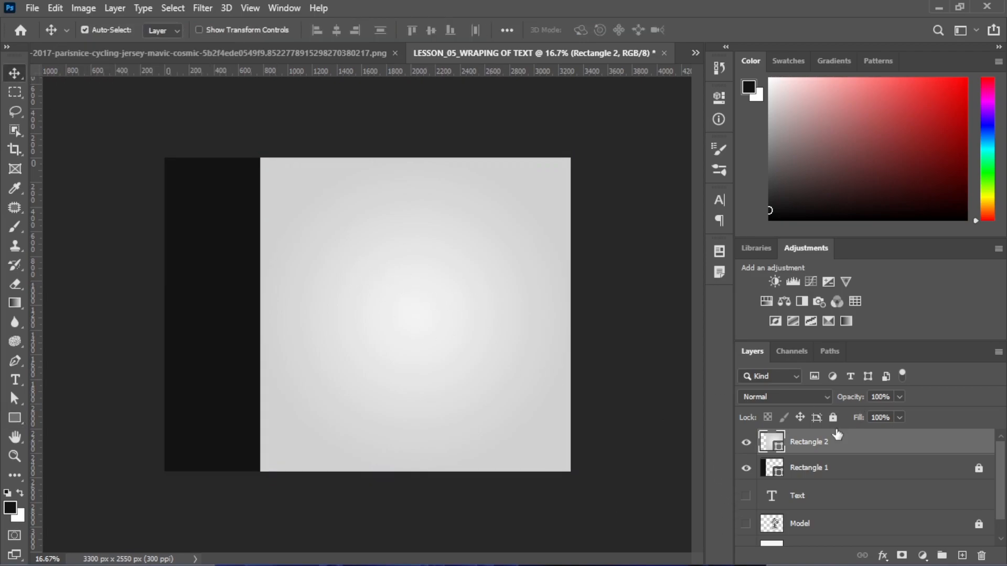
Rename Rectangle 2 to shape2 and Rectangle 1 to Shape1, then lock all on shape2
{"action": "double_click", "coordinate": [818, 441]}
{"action": "type", "text": "Sh"}
{"action": "double_click", "coordinate": [808, 466]}
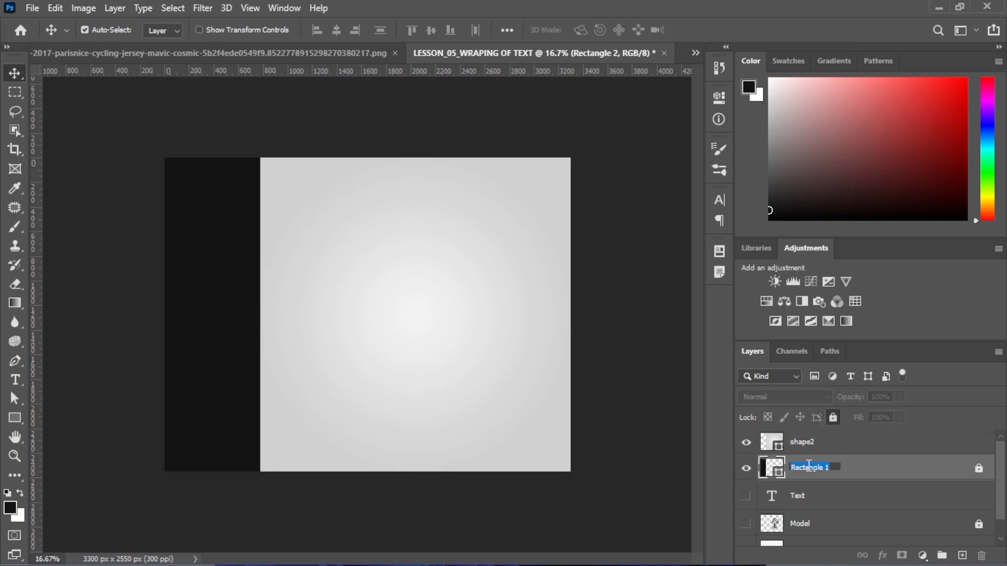
{"action": "type", "text": "s"}
{"action": "key", "text": "Return"}
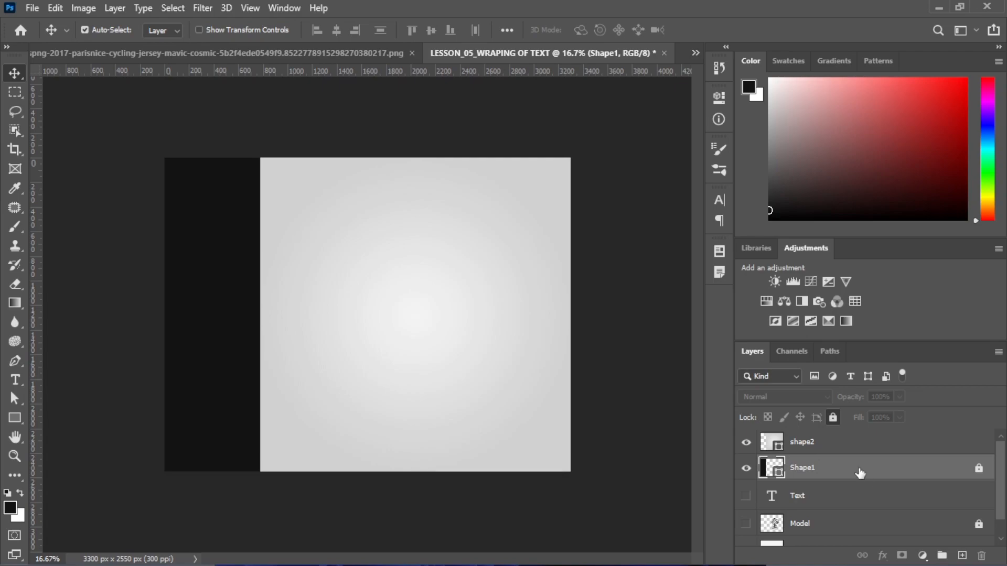
{"action": "left_click", "coordinate": [915, 447]}
{"action": "key", "text": "ctrl+slash"}
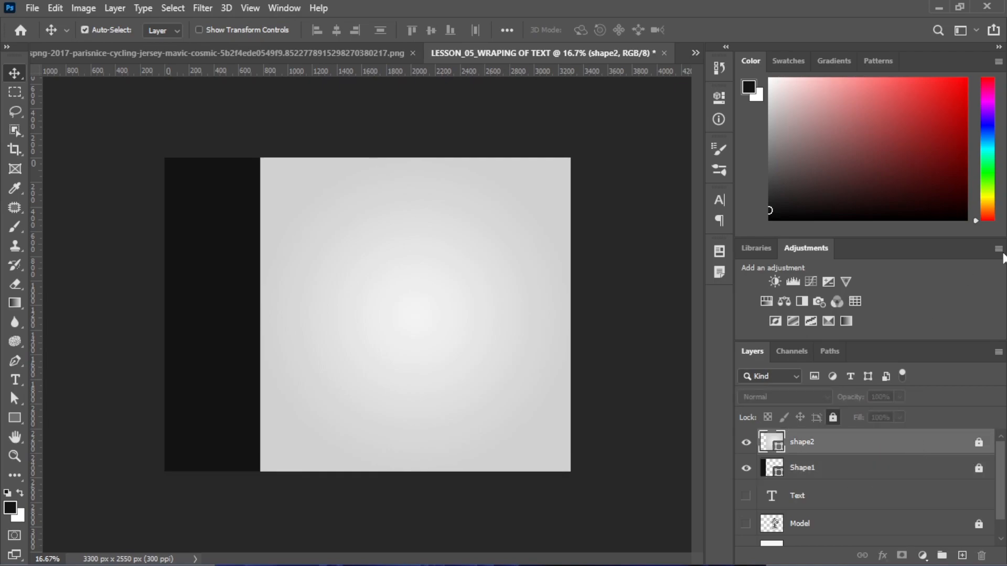
Choose the Vertical Type Tool with the Astonia font at 30 pt
{"action": "left_click", "coordinate": [19, 385]}
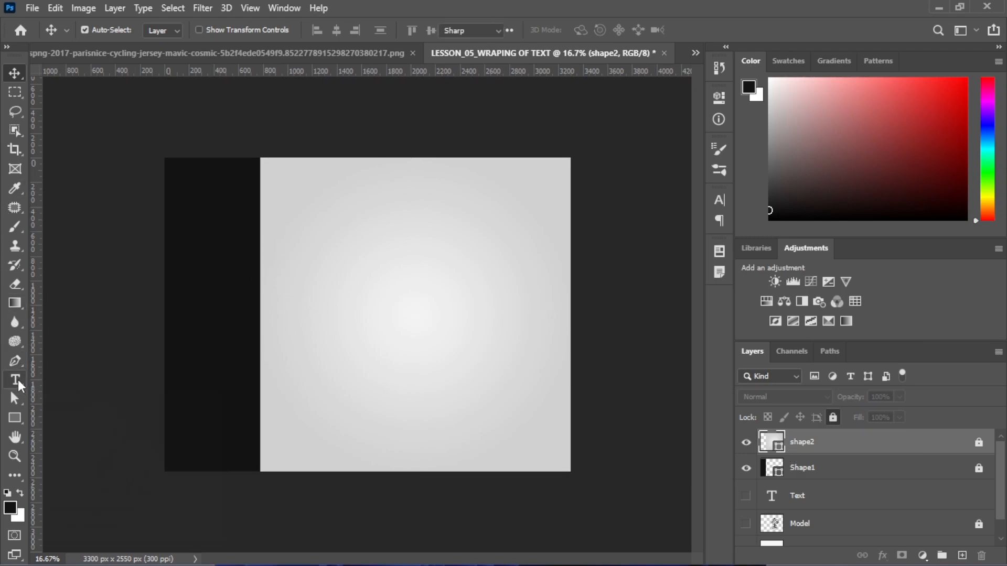
{"action": "right_click", "coordinate": [17, 375]}
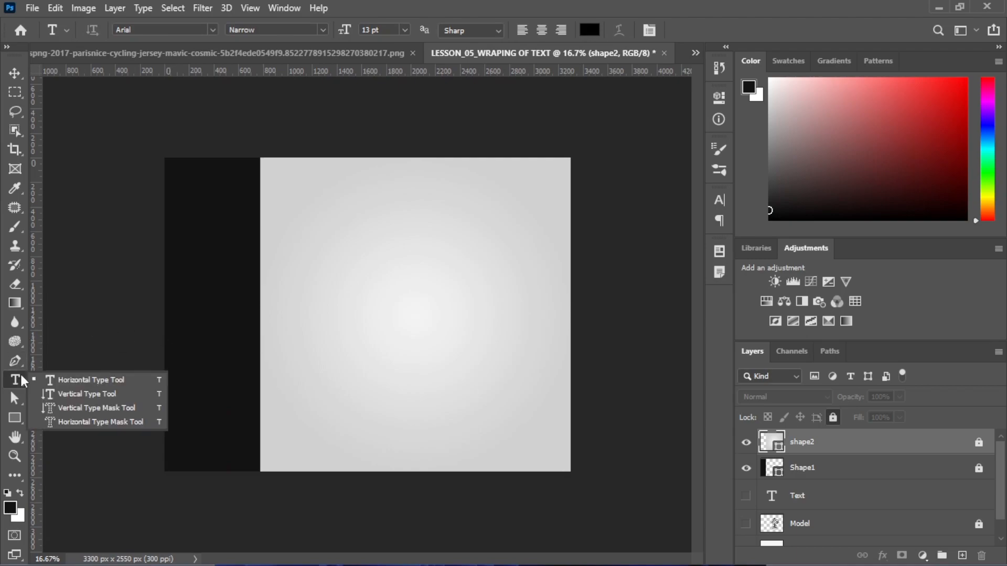
{"action": "left_click", "coordinate": [63, 397]}
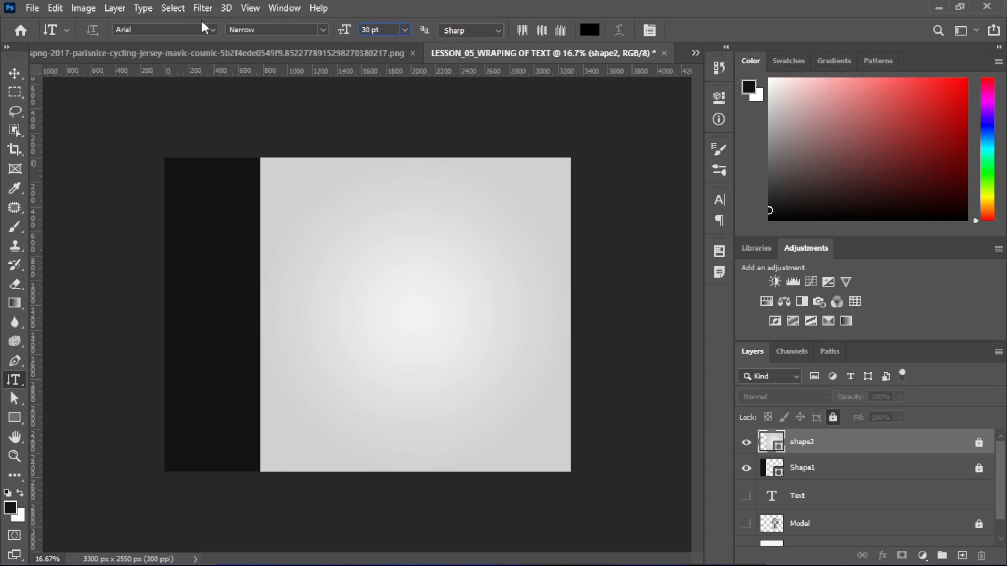
{"action": "left_click", "coordinate": [212, 28]}
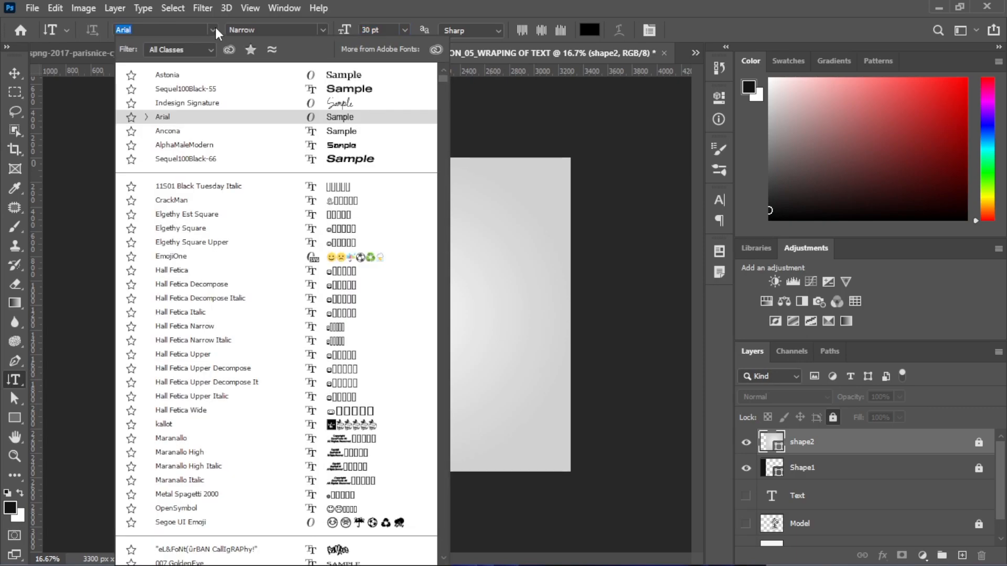
{"action": "left_click", "coordinate": [200, 80]}
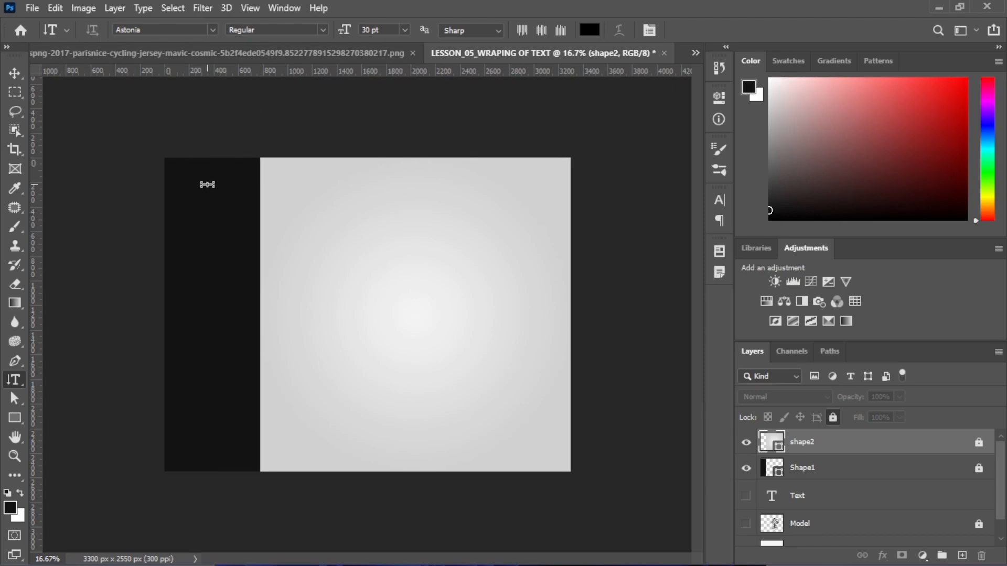
Type VOGUE vertically near the top of the dark strip and commit it
{"action": "left_click", "coordinate": [207, 185]}
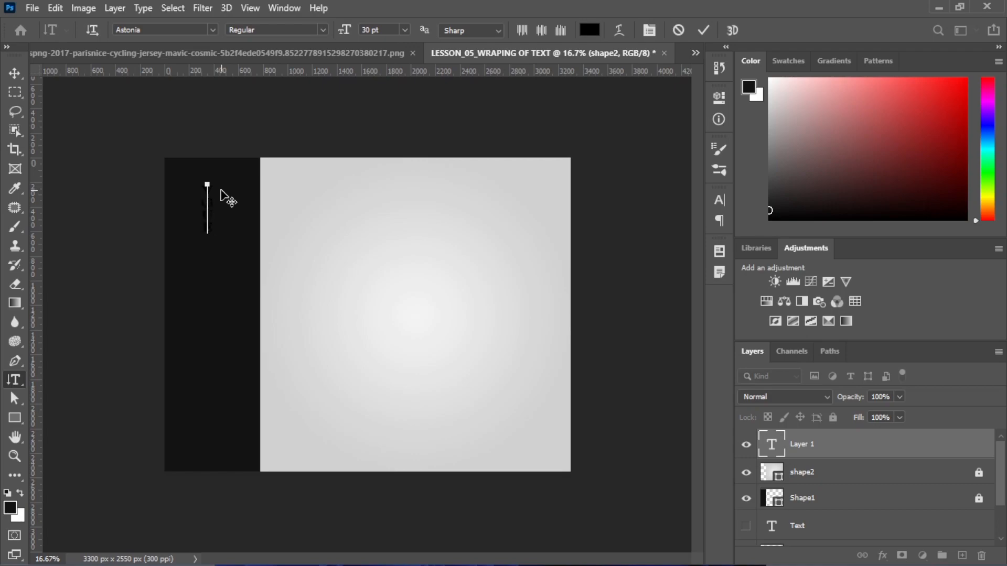
{"action": "key", "text": "ctrl+a"}
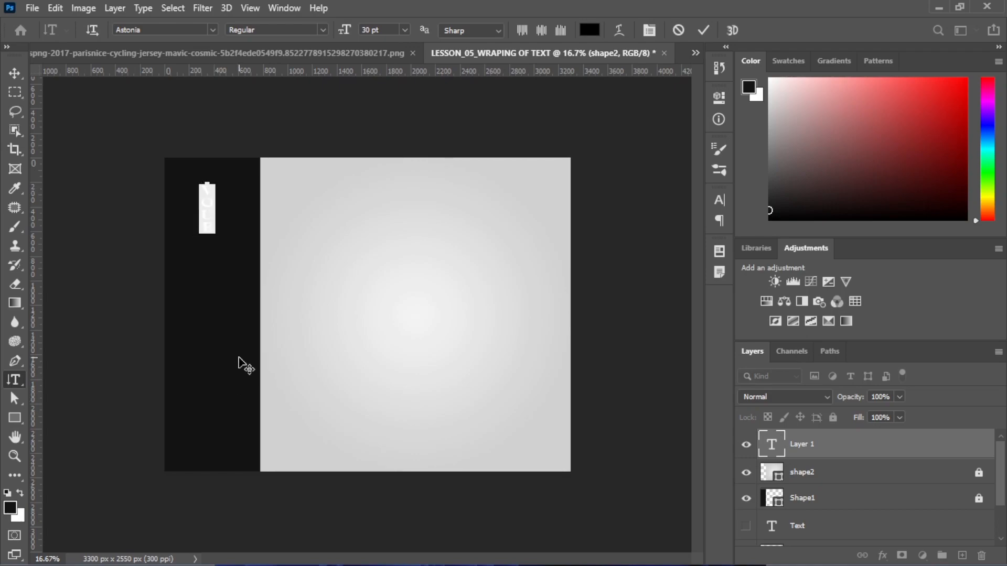
{"action": "type", "text": "VO"}
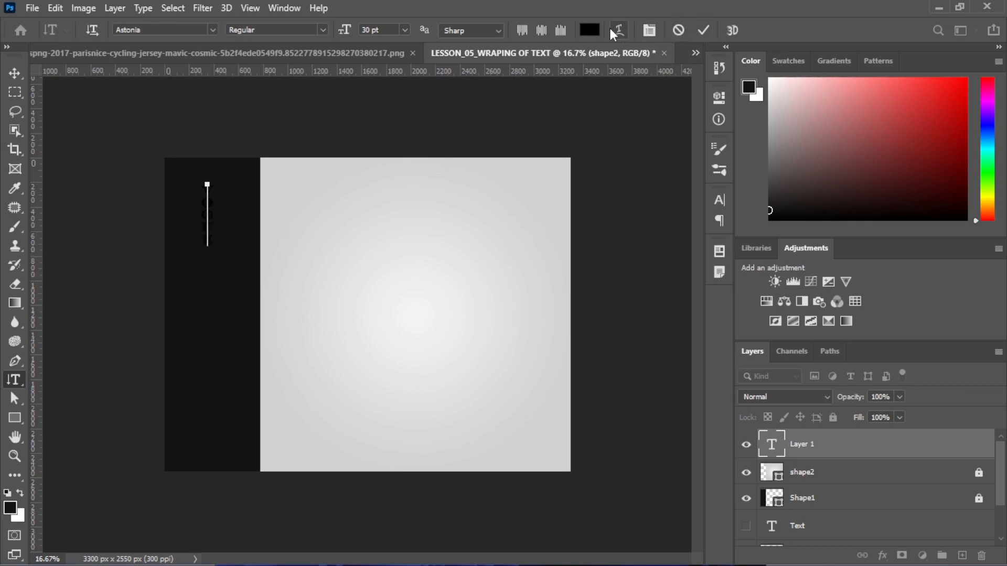
{"action": "left_click", "coordinate": [703, 30]}
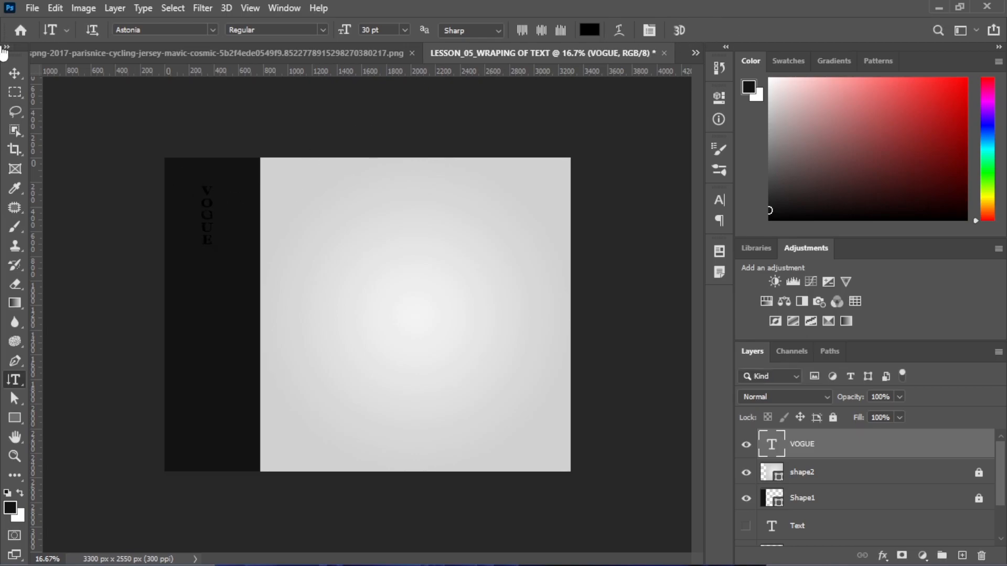
{"action": "left_click", "coordinate": [15, 73]}
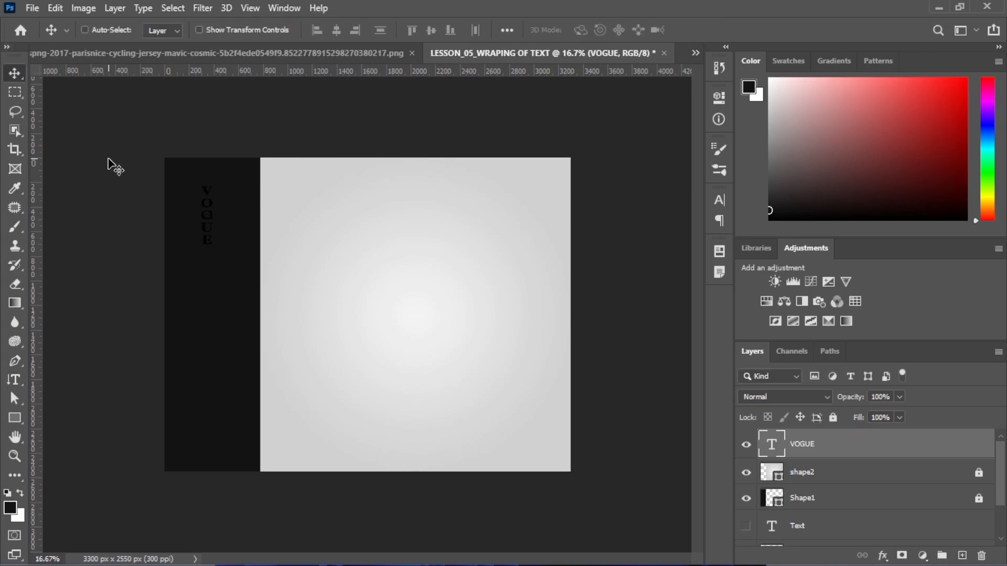
Enlarge VOGUE to about 130 pt spanning the strip's height and shift it onto the strip
{"action": "key", "text": "ctrl+t"}
{"action": "left_click_drag", "start_coordinate": [214, 245], "coordinate": [278, 450]}
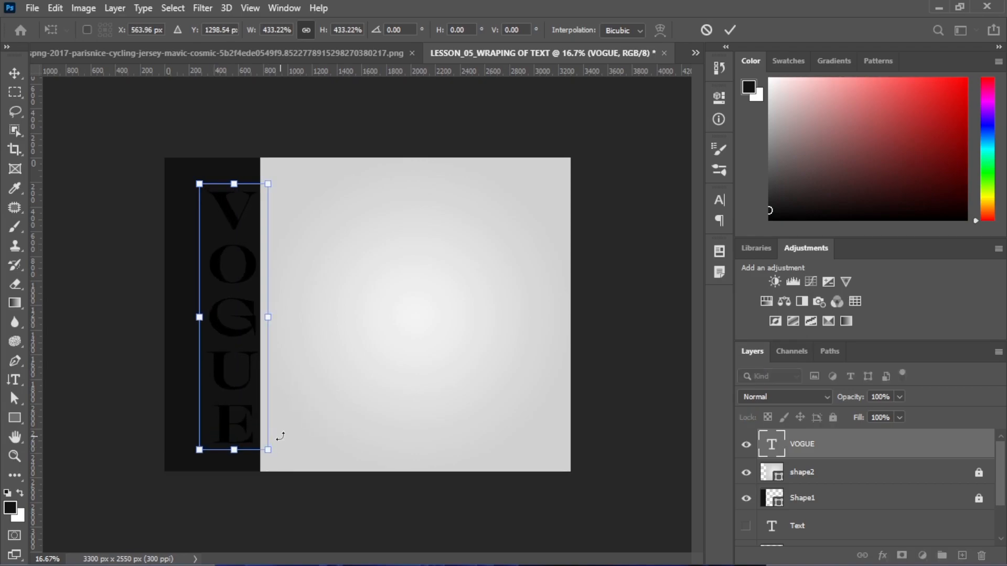
{"action": "key", "text": "Return"}
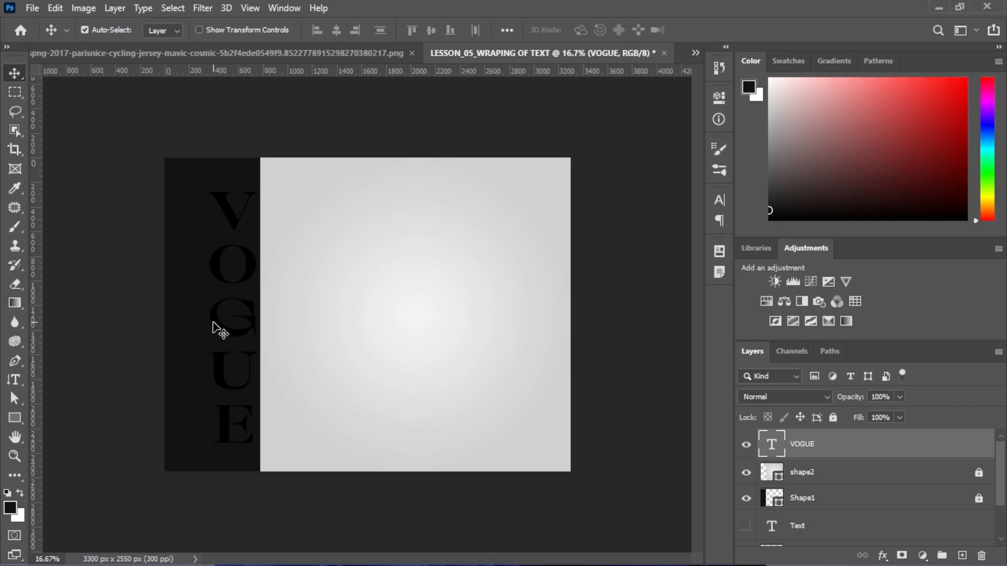
{"action": "left_click_drag", "start_coordinate": [202, 325], "coordinate": [195, 328]}
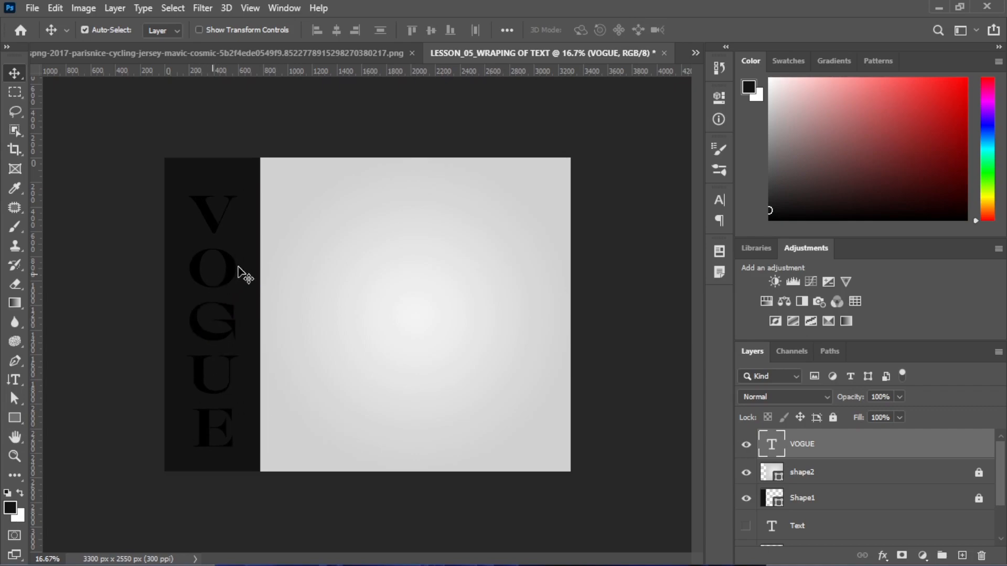
Recolour the VOGUE text white (ffffff) in the Character panel
{"action": "left_click", "coordinate": [723, 199]}
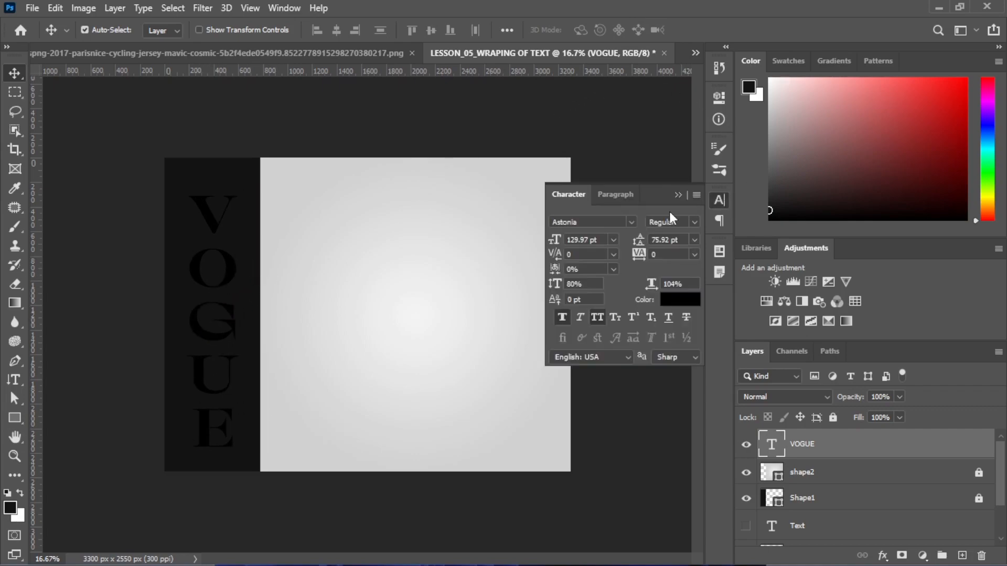
{"action": "left_click", "coordinate": [678, 297]}
{"action": "left_click_drag", "start_coordinate": [398, 321], "coordinate": [230, 231]}
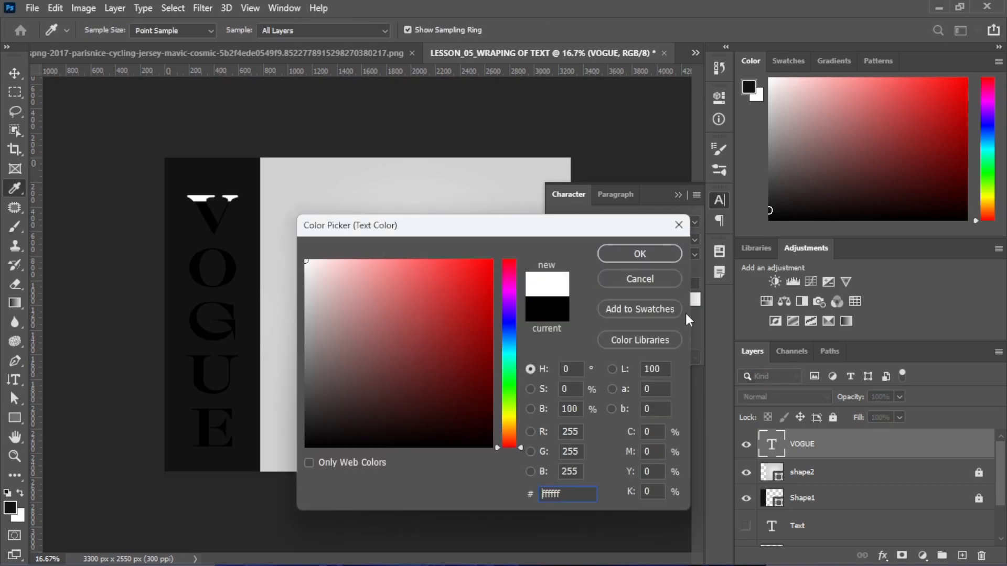
{"action": "left_click", "coordinate": [622, 254]}
Nudge VOGUE slightly upward and lock its layer
{"action": "key", "text": "v"}
{"action": "left_click", "coordinate": [678, 195]}
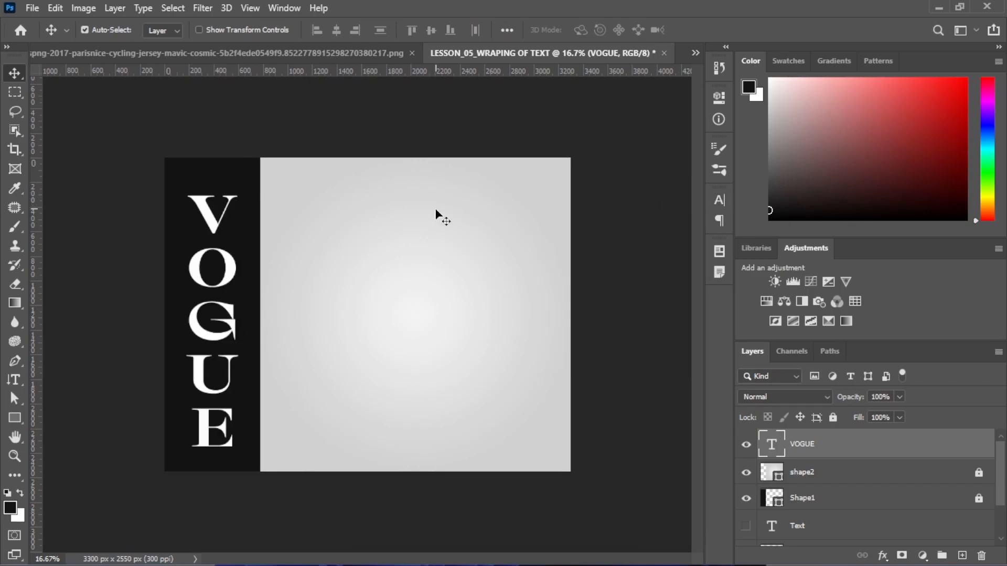
{"action": "left_click_drag", "start_coordinate": [232, 284], "coordinate": [229, 278]}
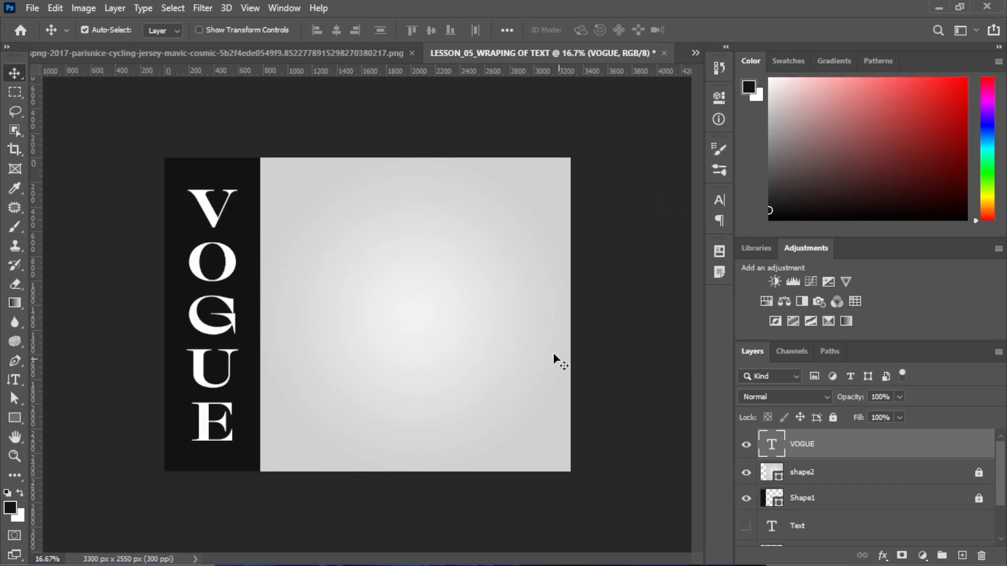
{"action": "key", "text": "ctrl+slash"}
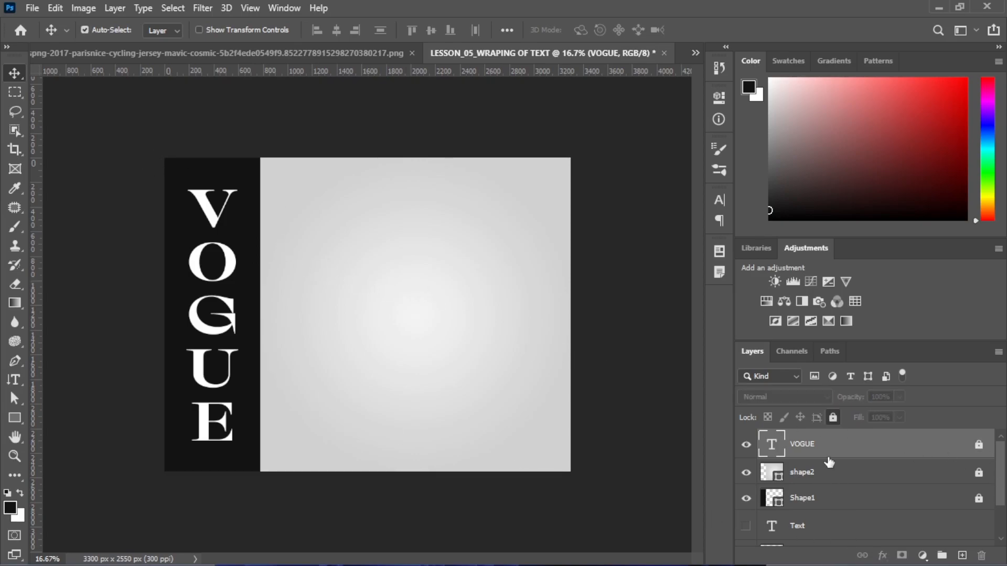
Make the Model layer visible again so the jersey shows
{"action": "scroll", "coordinate": [823, 485], "scroll_direction": "down", "scroll_amount": 3}
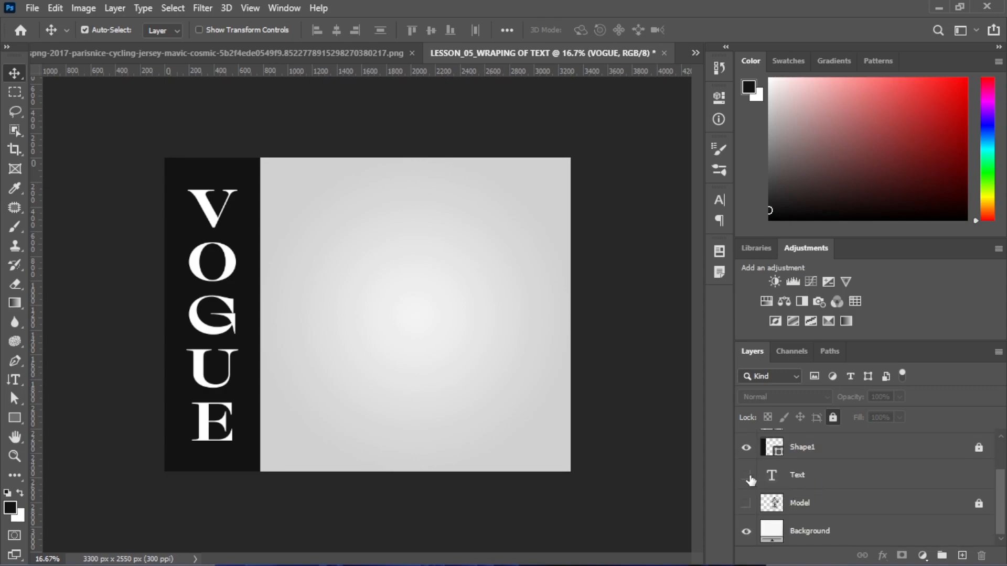
{"action": "left_click", "coordinate": [745, 505]}
{"action": "scroll", "coordinate": [895, 512], "scroll_direction": "up", "scroll_amount": 3}
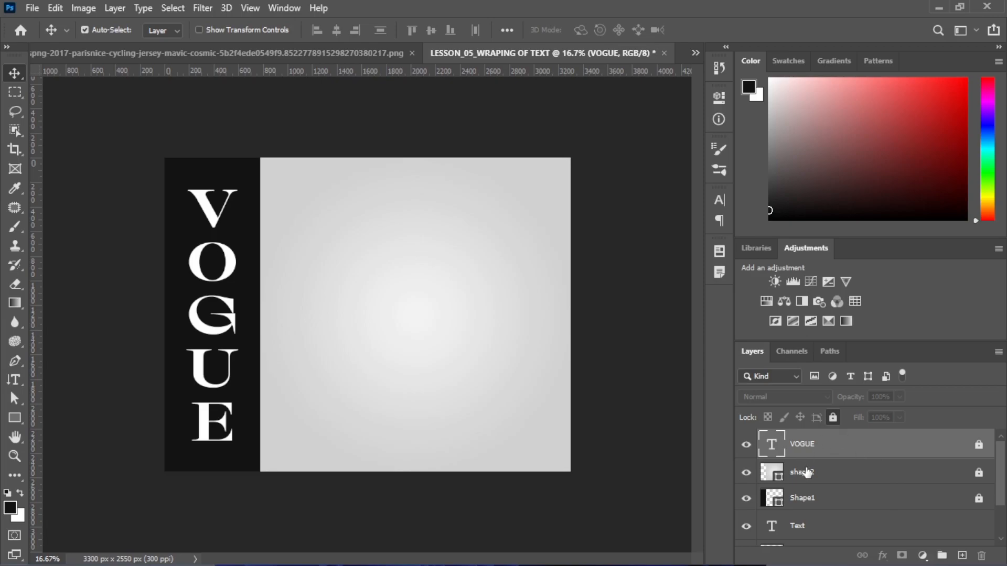
{"action": "scroll", "coordinate": [810, 482], "scroll_direction": "down", "scroll_amount": 1}
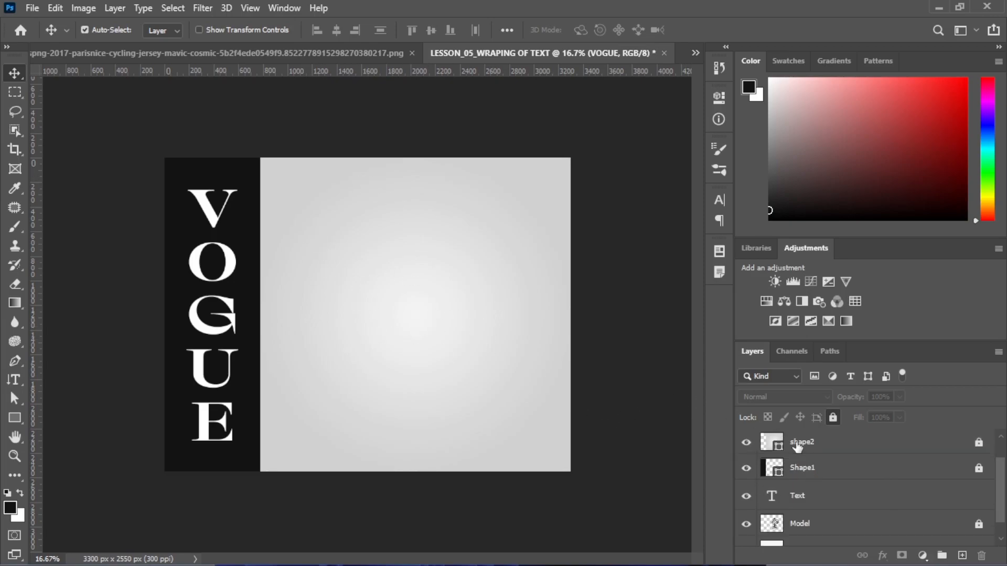
{"action": "scroll", "coordinate": [848, 530], "scroll_direction": "down", "scroll_amount": 1}
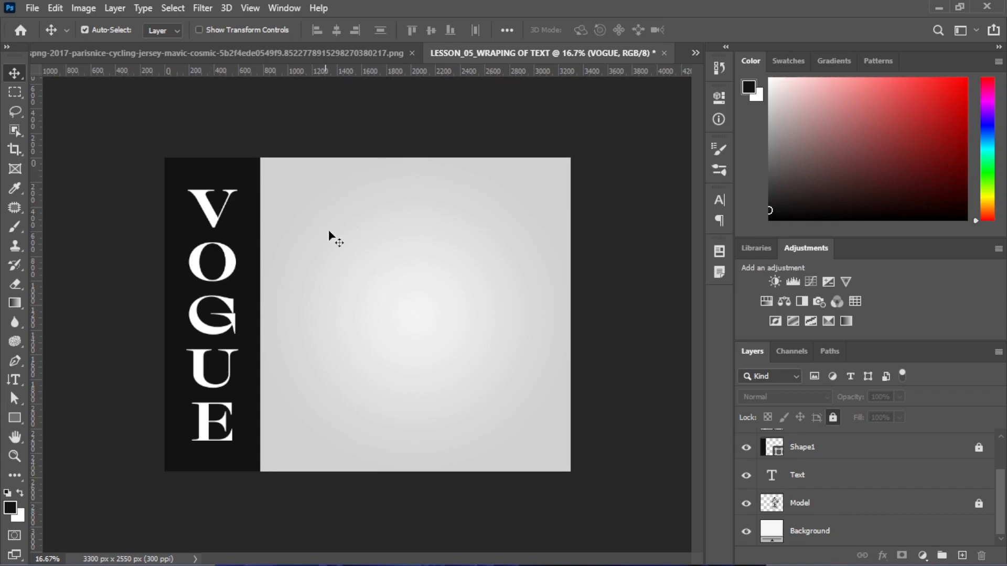
{"action": "scroll", "coordinate": [856, 517], "scroll_direction": "up", "scroll_amount": 2}
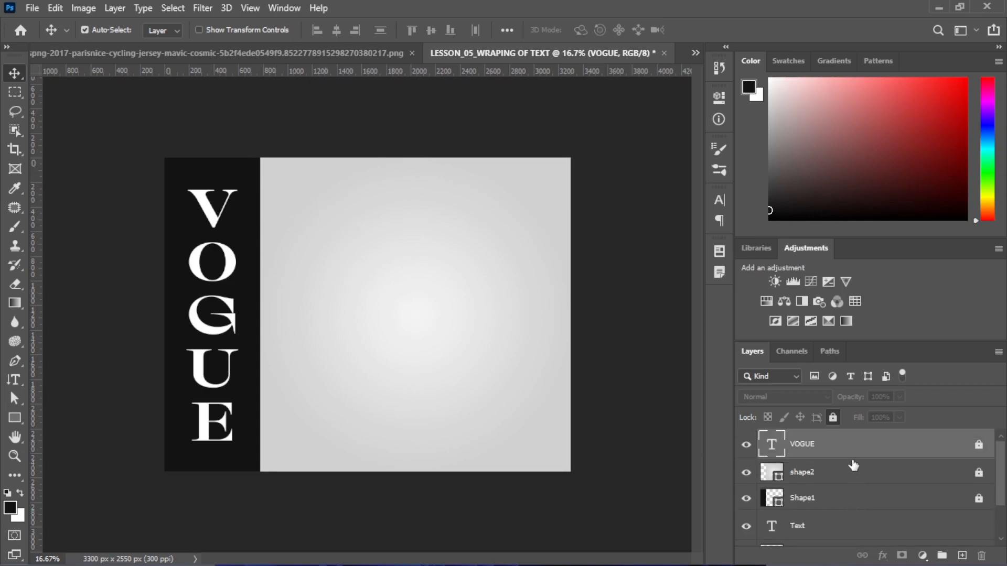
Unlock shape2 and Shape1 and group them together
{"action": "left_click", "coordinate": [843, 474]}
{"action": "left_click", "coordinate": [979, 473]}
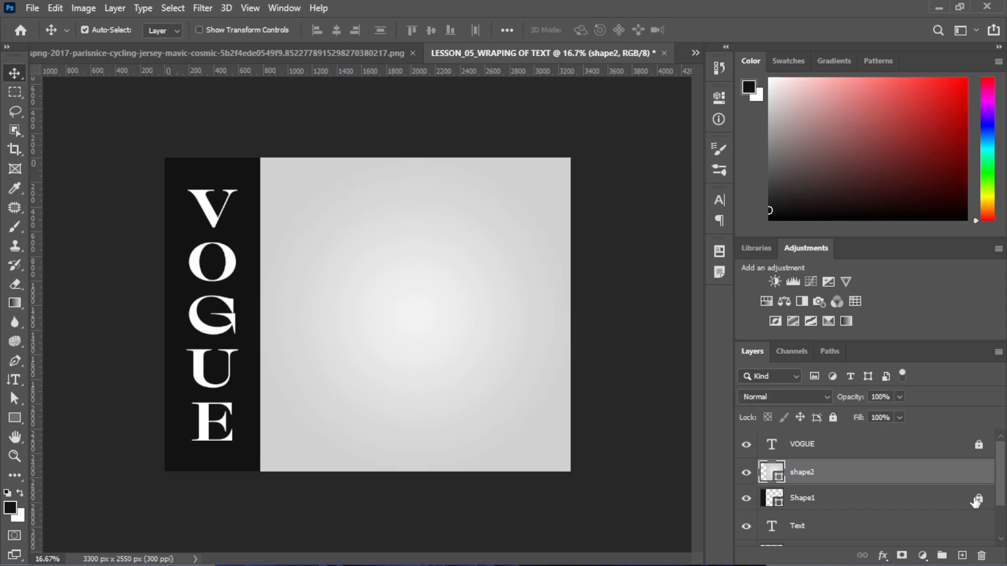
{"action": "left_click", "coordinate": [850, 495], "text": "shift"}
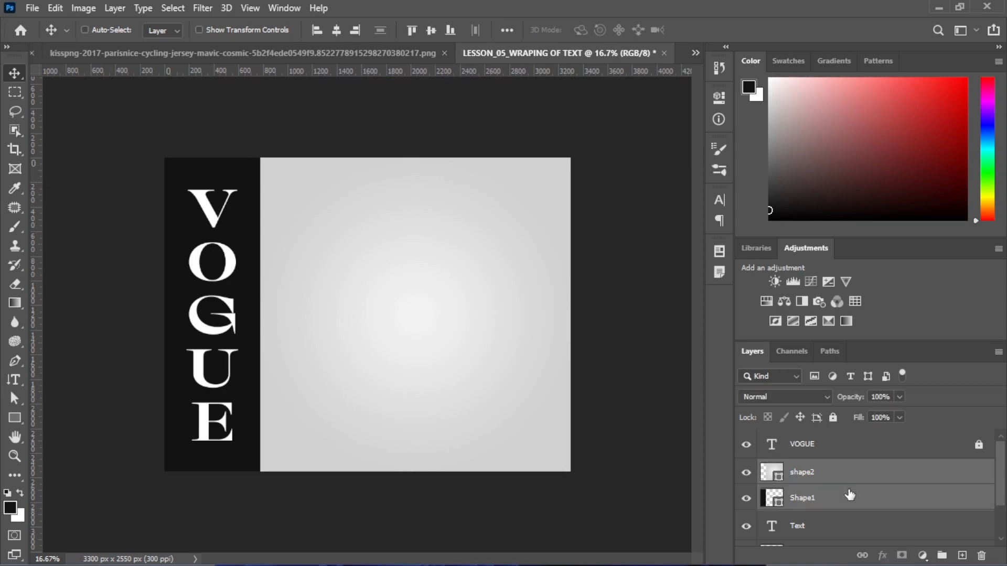
{"action": "key", "text": "ctrl+g"}
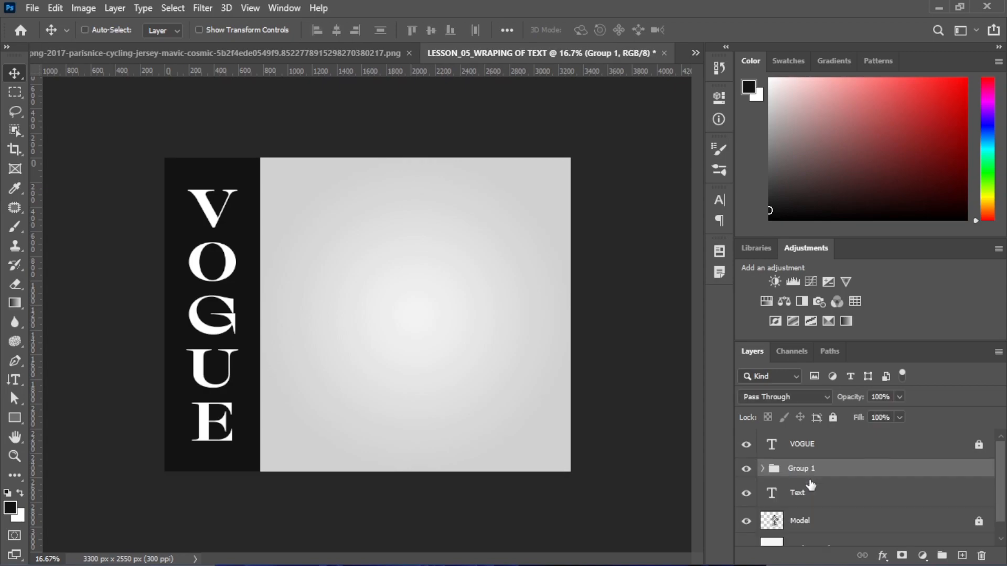
{"action": "key", "text": "ctrl"}
Name the group bg_shapes, move it just above Background, and lock it
{"action": "double_click", "coordinate": [801, 472]}
{"action": "type", "text": "bo"}
{"action": "left_click", "coordinate": [854, 471]}
{"action": "left_click_drag", "start_coordinate": [853, 469], "coordinate": [840, 527]}
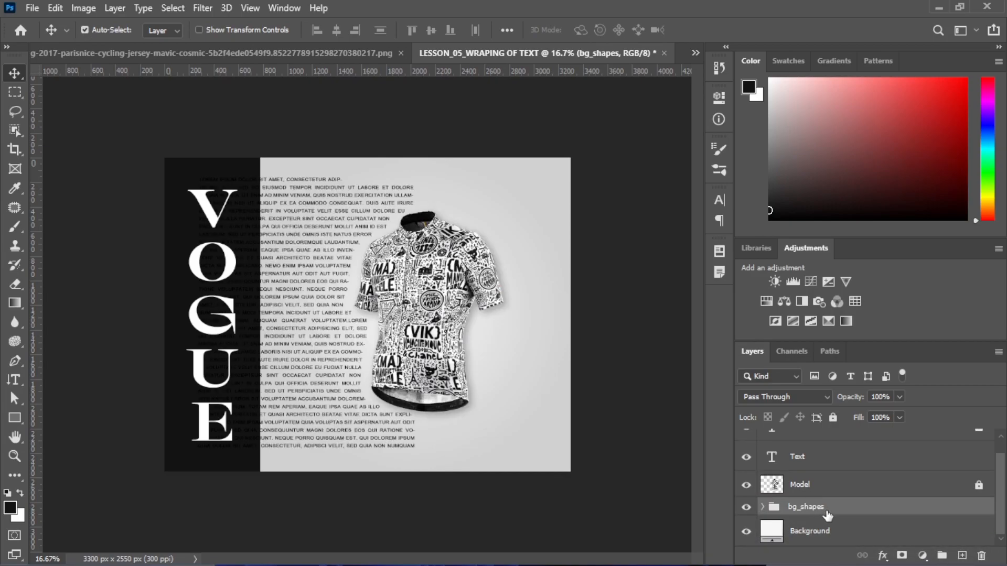
{"action": "key", "text": "ctrl+/"}
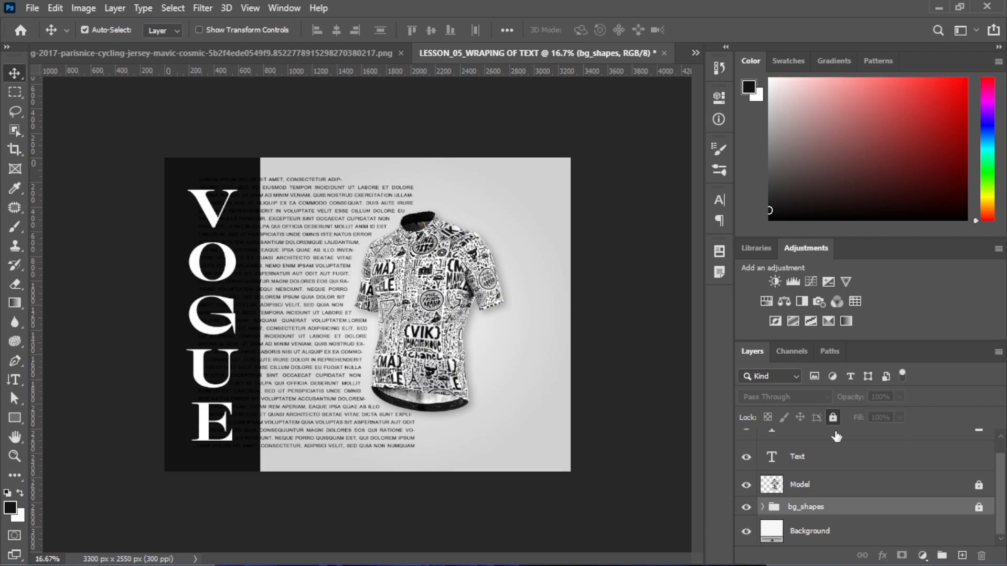
{"action": "left_click", "coordinate": [527, 262], "text": "ctrl"}
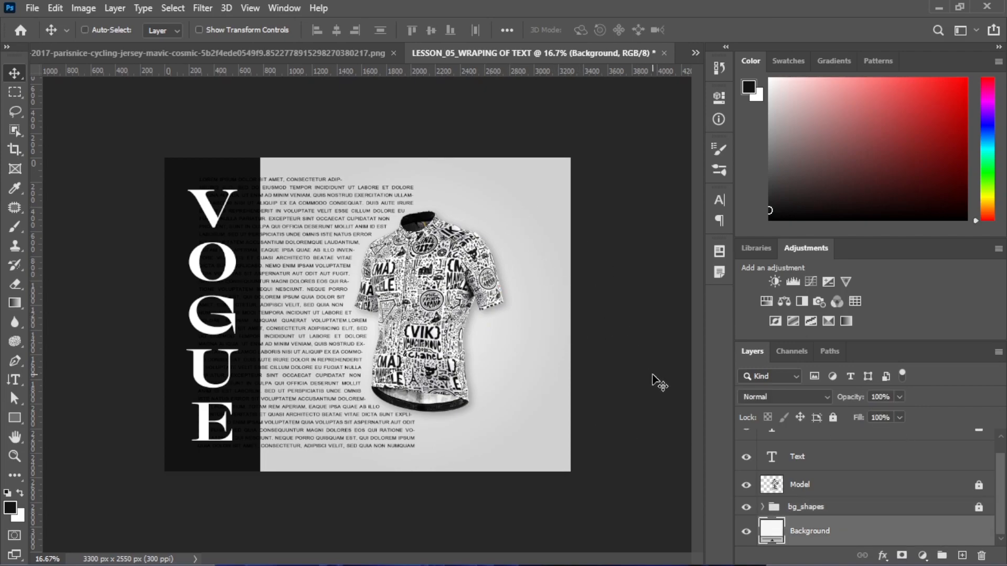
Lock the Background layer, unlock Model, and select the text and jersey layers
{"action": "key", "text": "ctrl+/"}
{"action": "left_click_drag", "start_coordinate": [548, 183], "coordinate": [347, 402]}
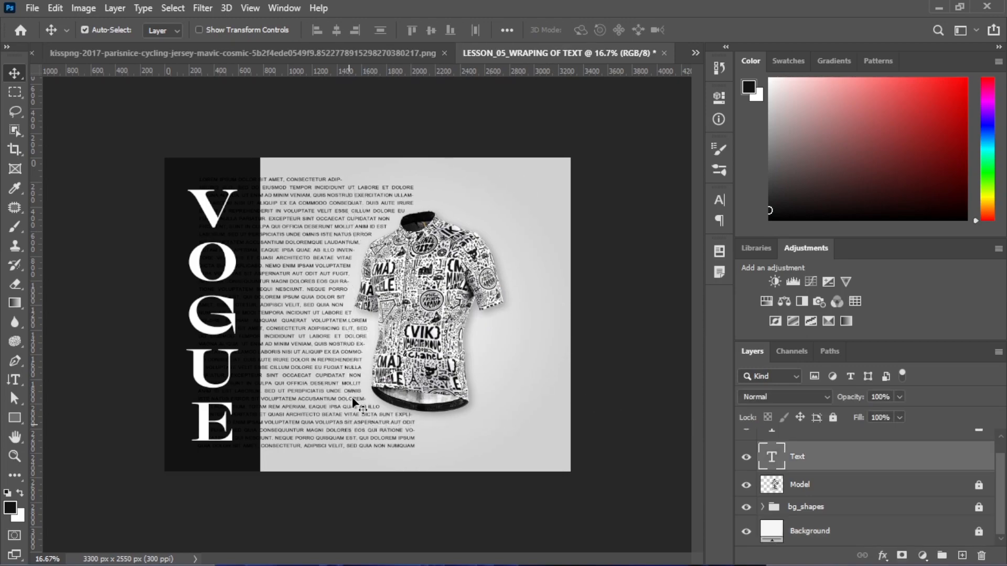
{"action": "left_click", "coordinate": [977, 486]}
{"action": "left_click_drag", "start_coordinate": [579, 184], "coordinate": [367, 419]}
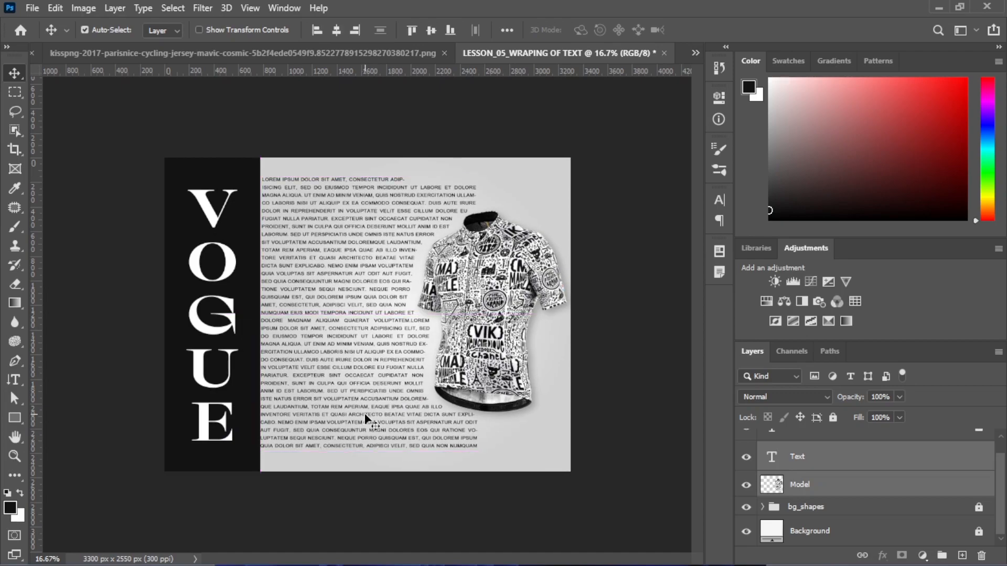
Scale the text and jersey to about 89% and shift them up and right
{"action": "key", "text": "ctrl+t"}
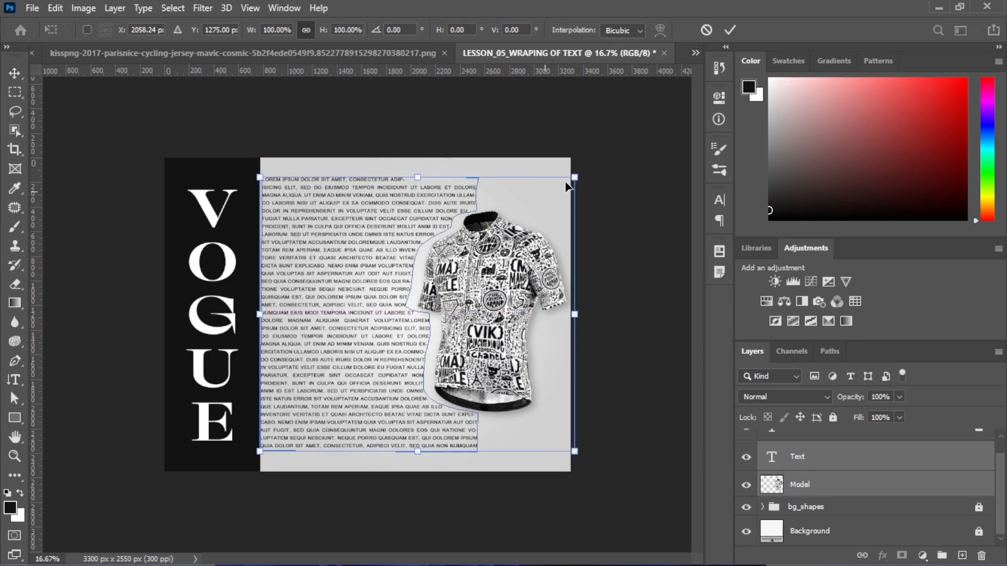
{"action": "left_click_drag", "start_coordinate": [574, 178], "coordinate": [541, 207]}
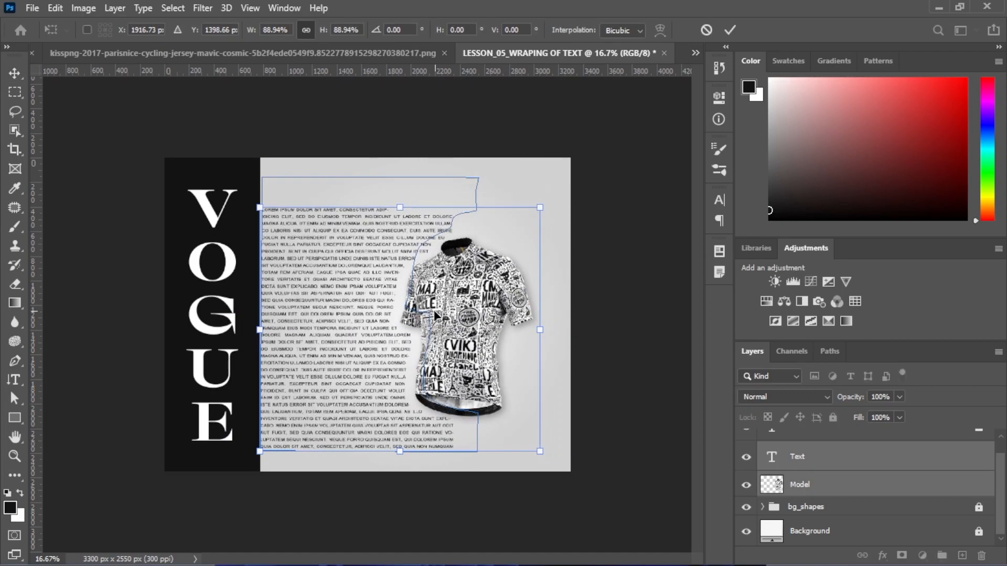
{"action": "left_click_drag", "start_coordinate": [447, 313], "coordinate": [459, 287]}
{"action": "key", "text": "Return"}
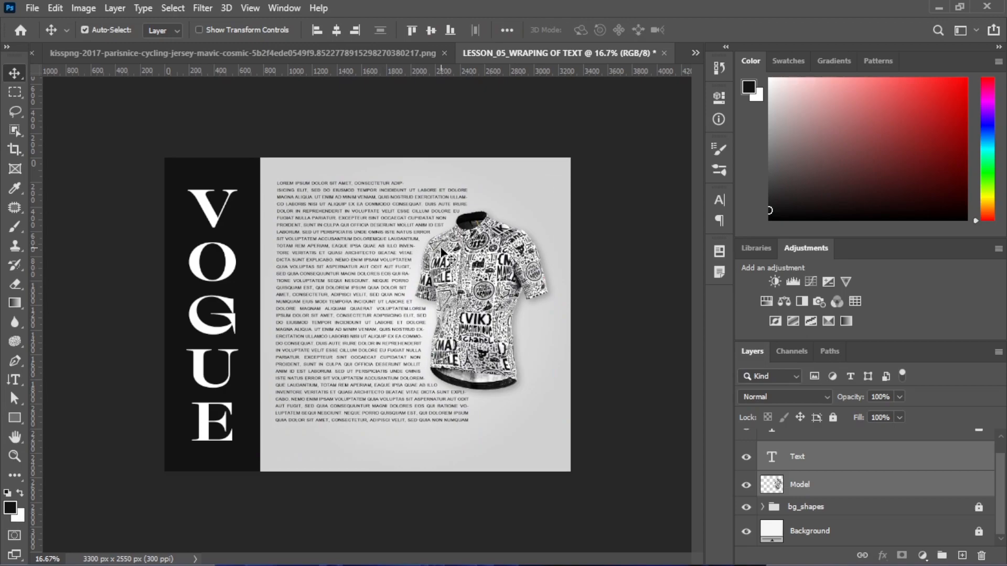
{"action": "left_click_drag", "start_coordinate": [632, 181], "coordinate": [344, 319]}
{"action": "left_click", "coordinate": [599, 257]}
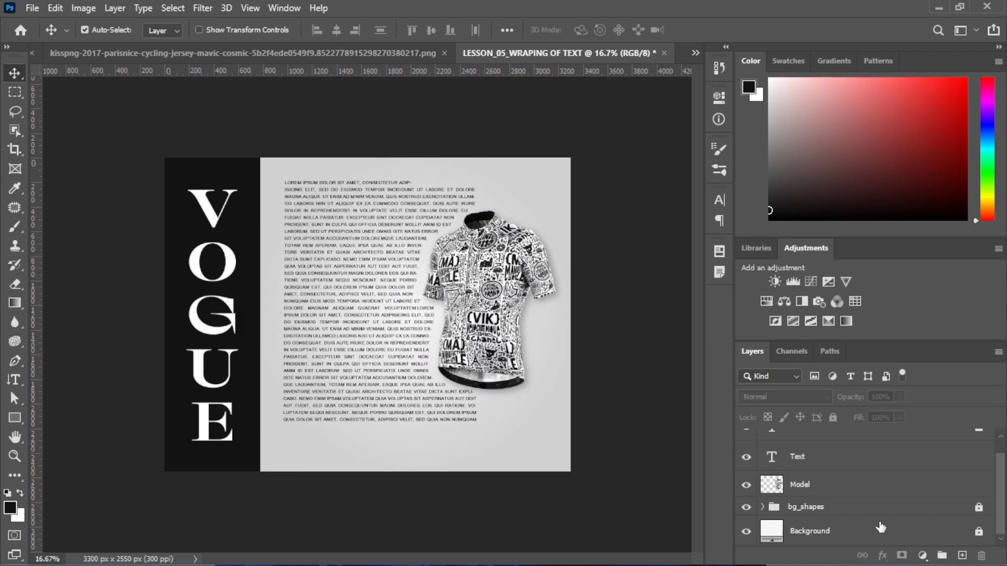
Expand the bg_shapes group, select Shape1, and widen the dark strip slightly
{"action": "left_click", "coordinate": [800, 507]}
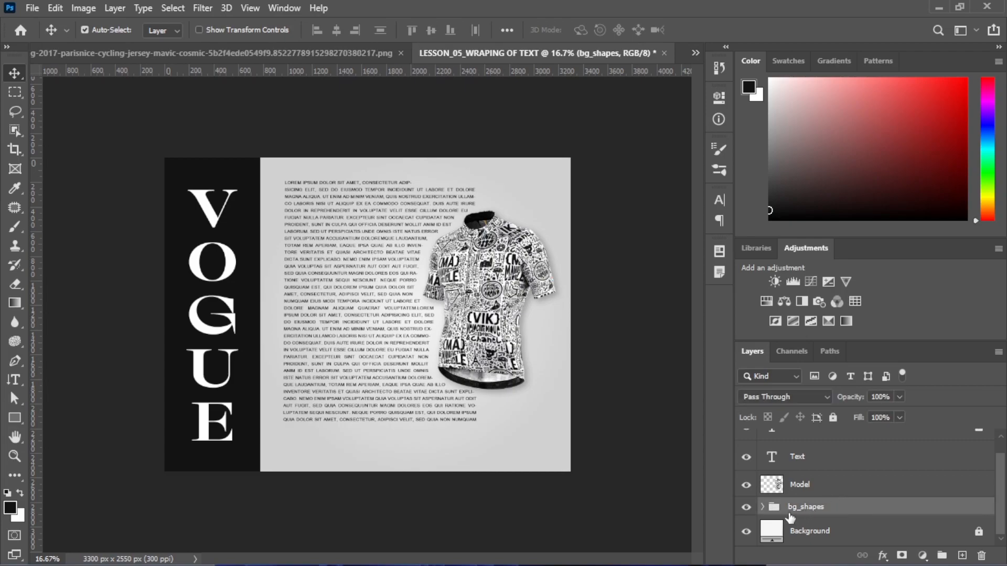
{"action": "left_click", "coordinate": [764, 507]}
{"action": "scroll", "coordinate": [886, 508], "scroll_direction": "down", "scroll_amount": 2}
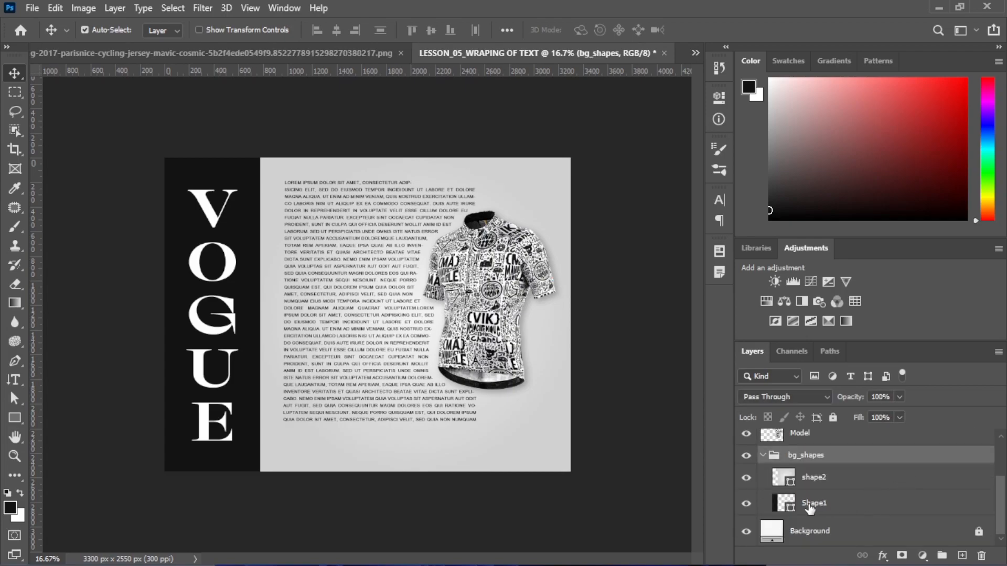
{"action": "left_click", "coordinate": [814, 504]}
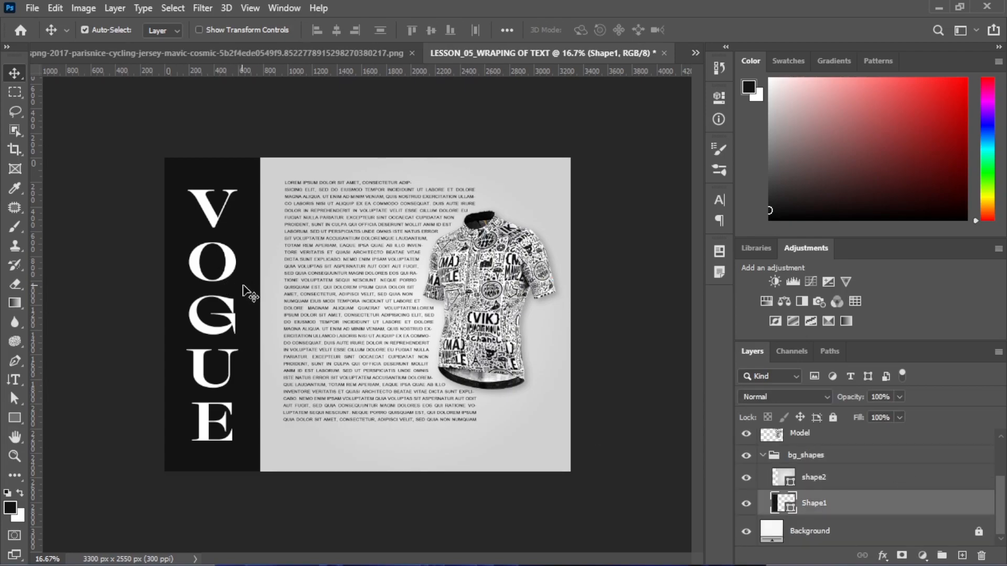
{"action": "key", "text": "ctrl+t"}
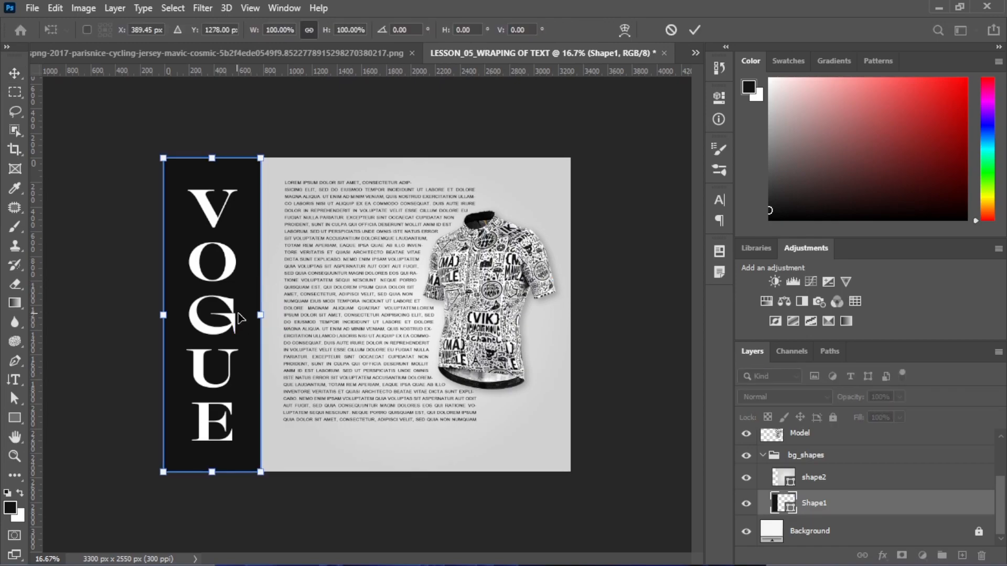
{"action": "left_click_drag", "start_coordinate": [257, 316], "coordinate": [265, 315]}
{"action": "key", "text": "Return"}
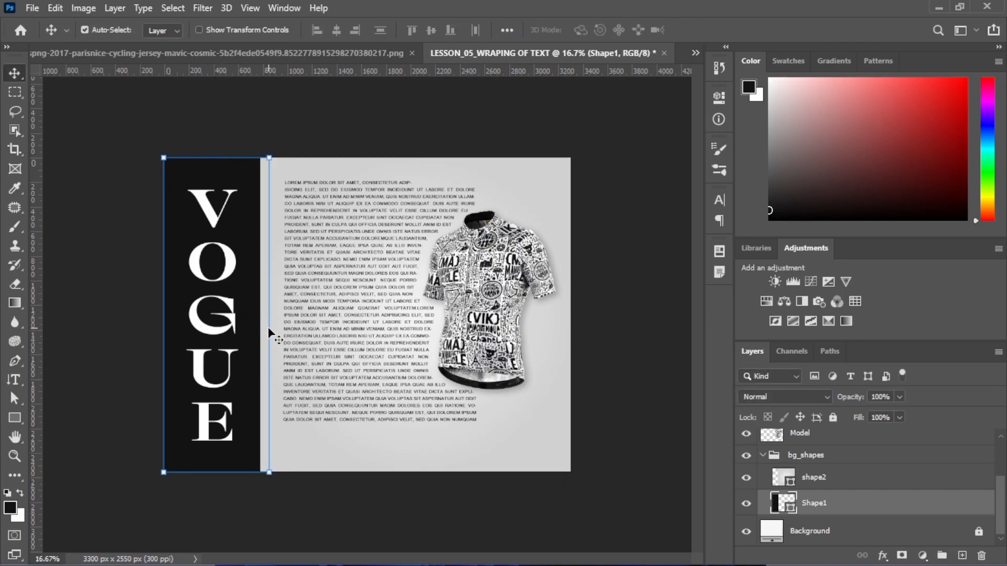
Reselect the dark strip, dismiss the path transform error, and widen it again
{"action": "left_click", "coordinate": [68, 206]}
{"action": "left_click", "coordinate": [249, 299]}
{"action": "key", "text": "ctrl+t"}
{"action": "left_click", "coordinate": [483, 232]}
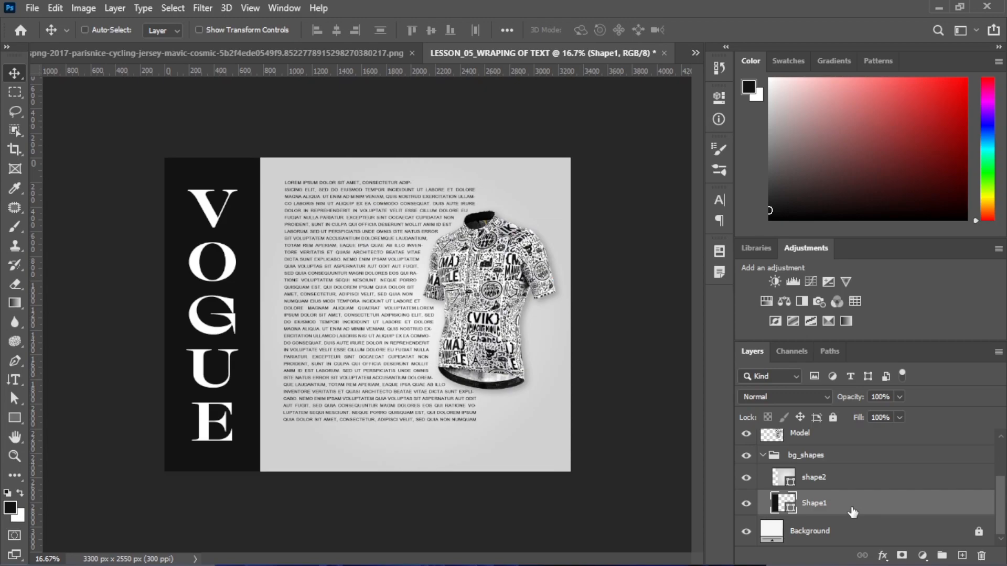
{"action": "key", "text": "ctrl+t"}
{"action": "mouse_move", "coordinate": [268, 315]}
{"action": "left_mouse_down"}
{"action": "mouse_move", "coordinate": [281, 315]}
{"action": "mouse_move", "coordinate": [264, 318]}
{"action": "left_mouse_up"}
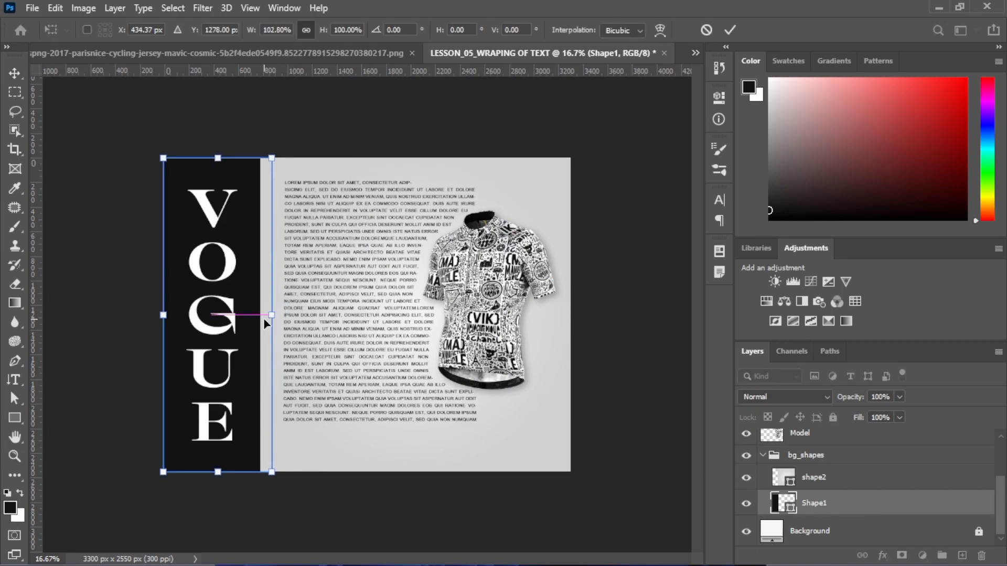
{"action": "key", "text": "Return"}
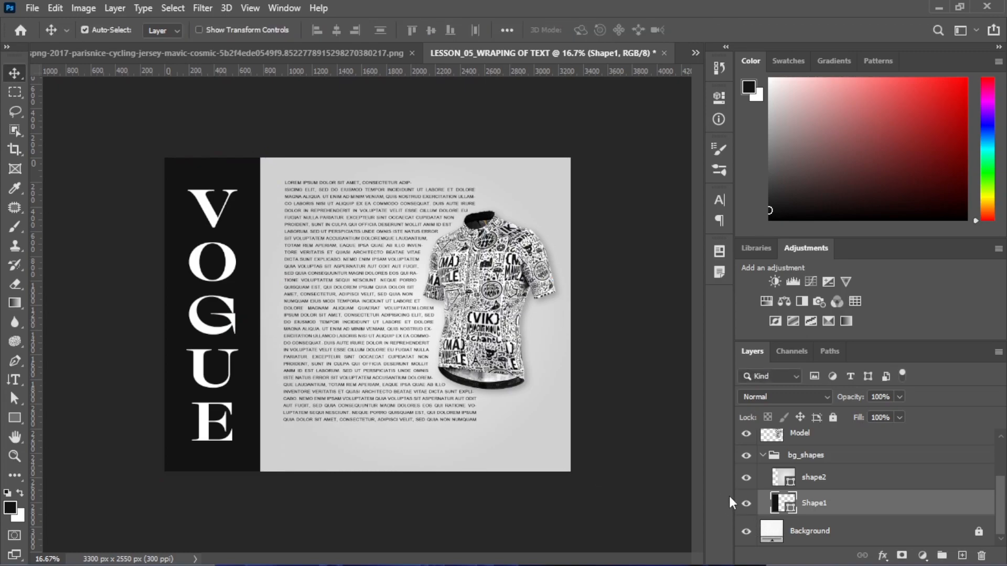
Stretch the dark strip wider and move shape2 below Shape1 in the stack
{"action": "left_click", "coordinate": [741, 504]}
{"action": "left_click", "coordinate": [743, 505]}
{"action": "left_click", "coordinate": [743, 505]}
{"action": "left_click", "coordinate": [744, 505]}
{"action": "key", "text": "ctrl+t"}
{"action": "mouse_move", "coordinate": [271, 315]}
{"action": "left_mouse_down"}
{"action": "mouse_move", "coordinate": [408, 319]}
{"action": "mouse_move", "coordinate": [271, 317]}
{"action": "left_mouse_up"}
{"action": "key", "text": "Return"}
{"action": "left_click_drag", "start_coordinate": [821, 483], "coordinate": [823, 511]}
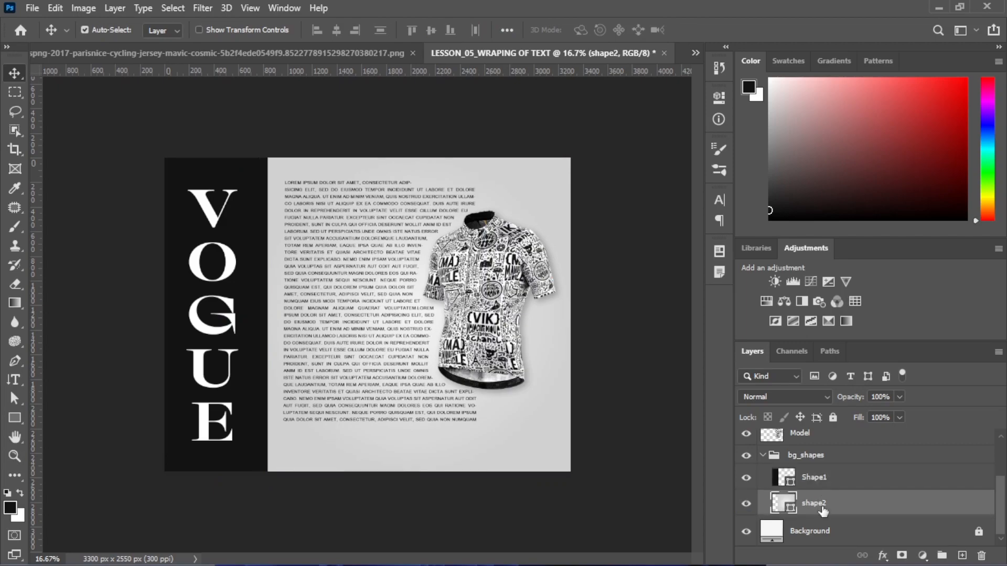
Narrow Shape1 to about 92.8% width so it meets the light panel
{"action": "left_click", "coordinate": [811, 478]}
{"action": "key", "text": "ctrl+t"}
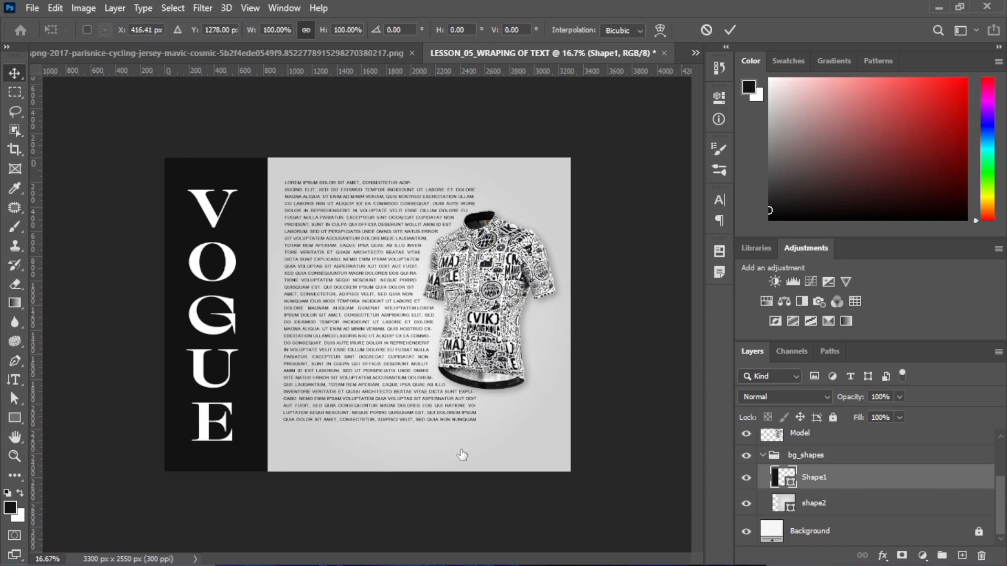
{"action": "left_click_drag", "start_coordinate": [266, 316], "coordinate": [266, 315]}
{"action": "key", "text": "ctrl+plus"}
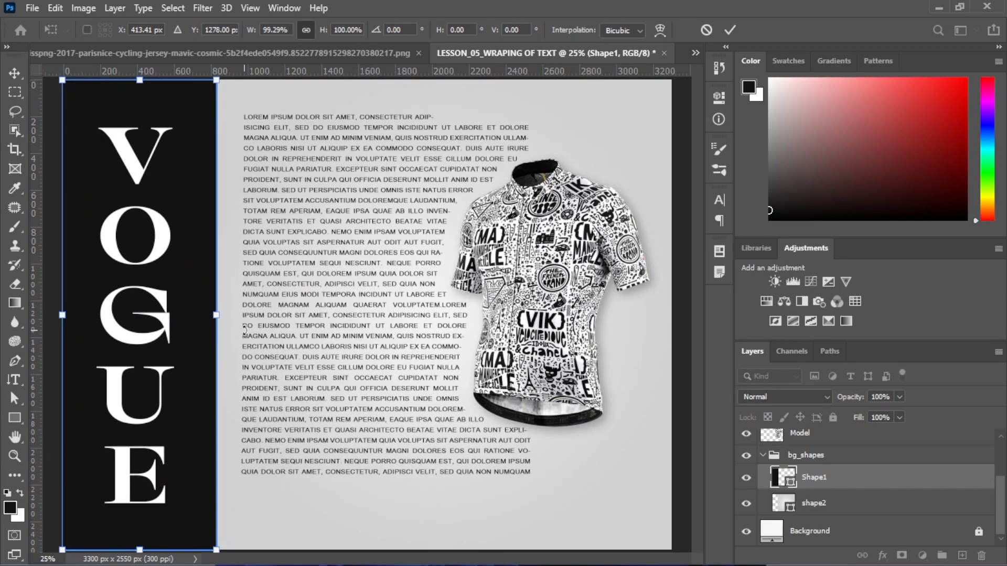
{"action": "left_click_drag", "start_coordinate": [212, 315], "coordinate": [205, 313]}
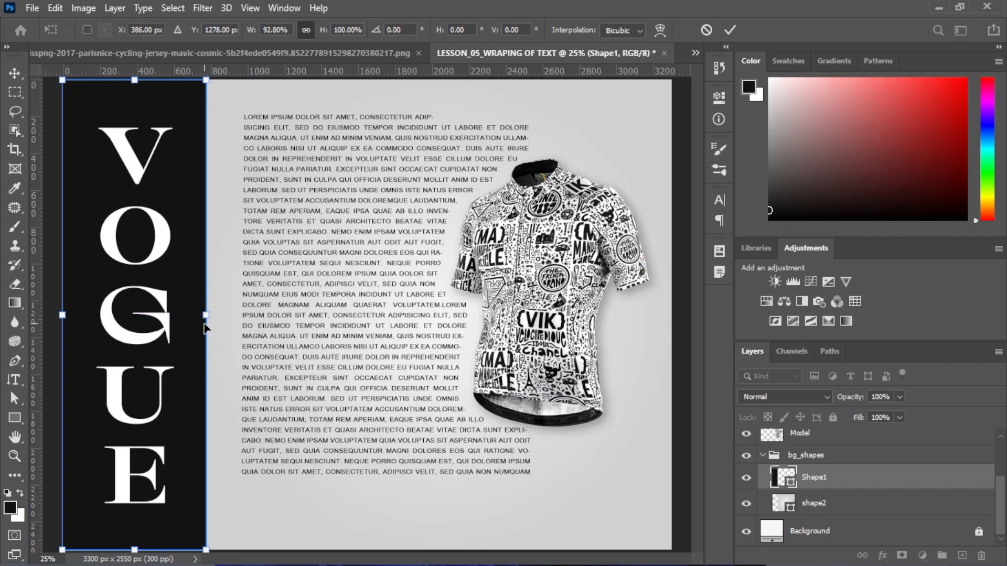
{"action": "key", "text": "Return"}
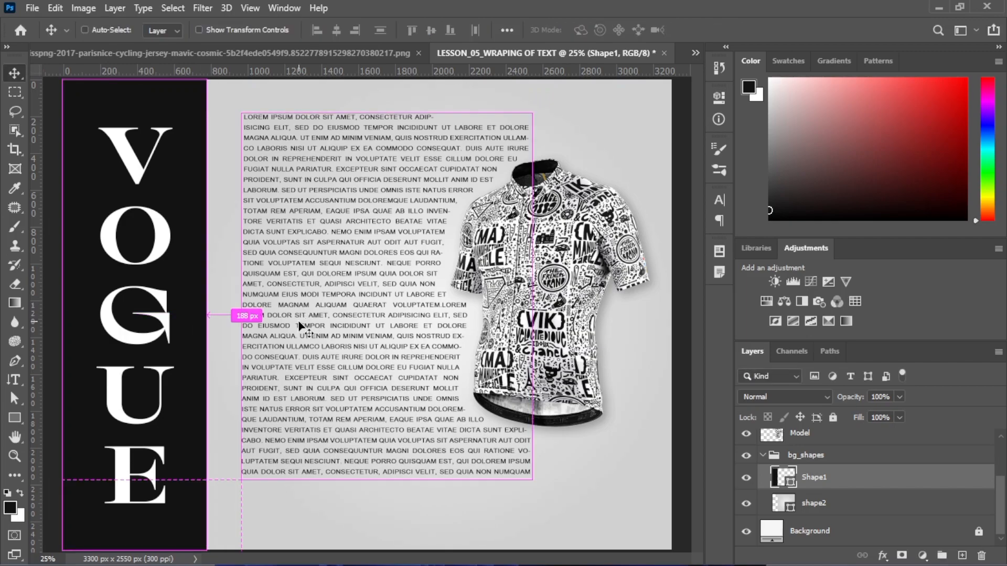
{"action": "key", "text": "ctrl+minus"}
{"action": "key", "text": "ctrl+minus"}
{"action": "key", "text": "ctrl+plus"}
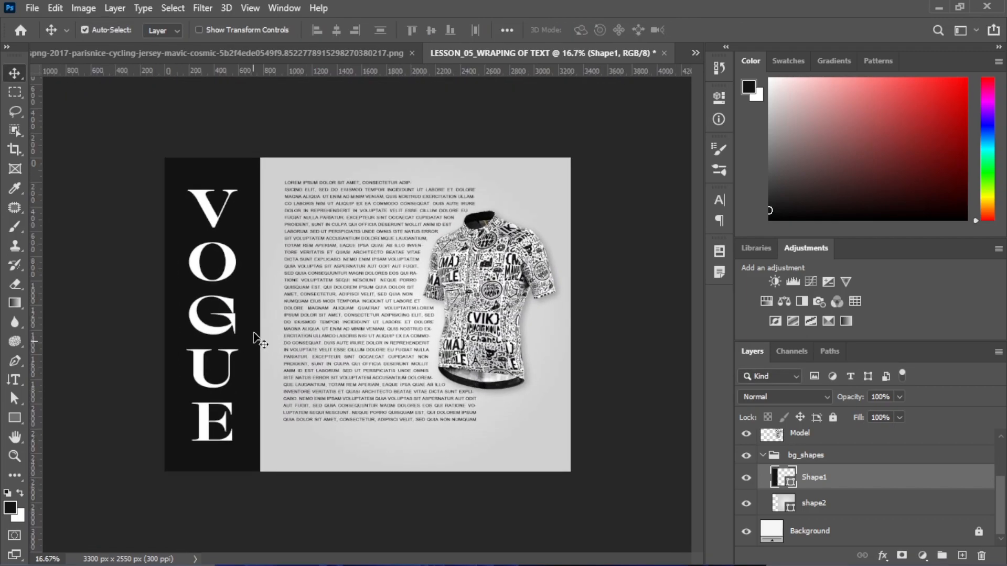
Try nudging the strip and shifting the jersey and light panel left, undoing both
{"action": "left_click", "coordinate": [139, 274]}
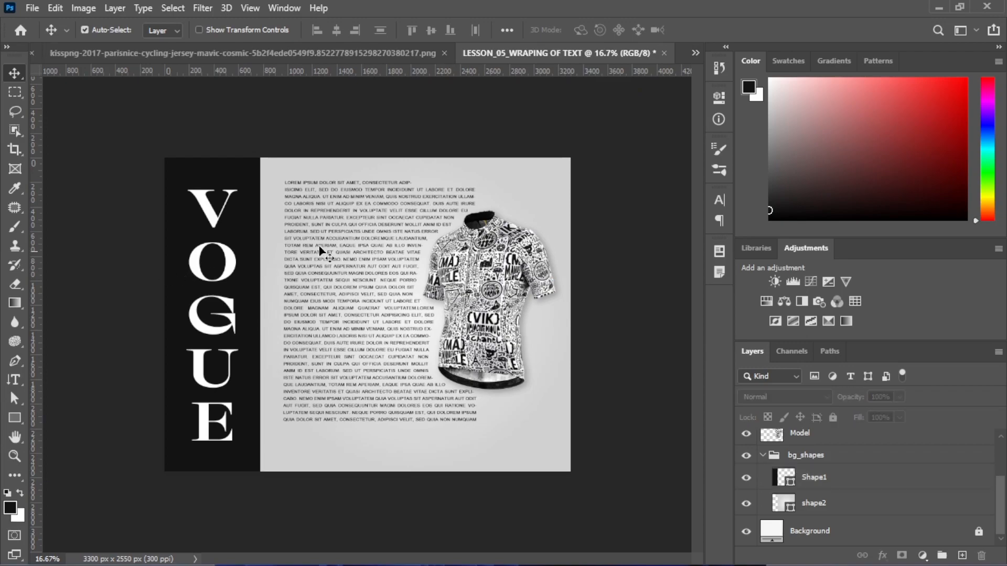
{"action": "left_click", "coordinate": [233, 271]}
{"action": "key", "text": "shift+Up"}
{"action": "key", "text": "shift+Up"}
{"action": "key", "text": "ctrl+z"}
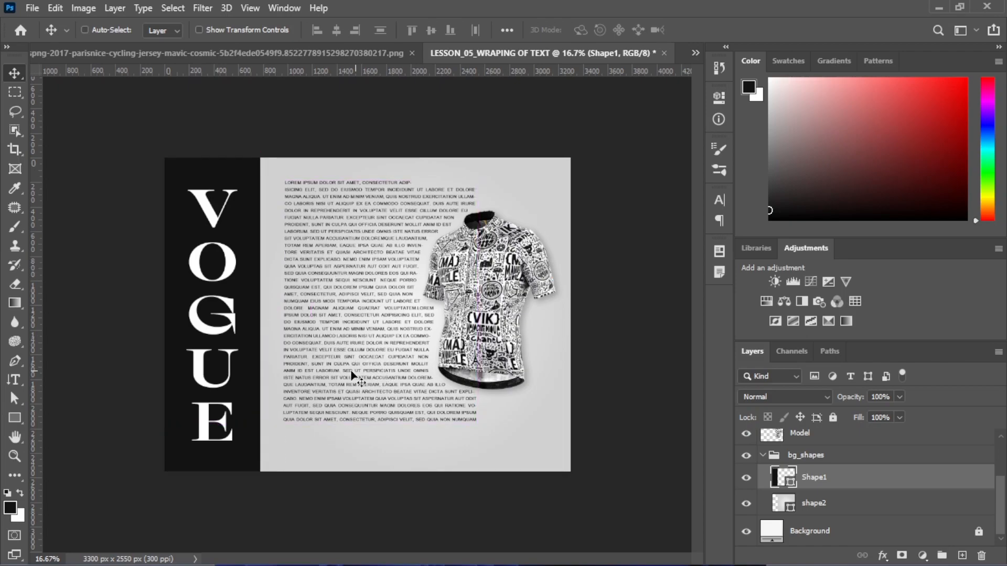
{"action": "key", "text": "ctrl"}
{"action": "left_click_drag", "start_coordinate": [641, 151], "coordinate": [348, 399]}
{"action": "left_click_drag", "start_coordinate": [411, 333], "coordinate": [392, 325]}
{"action": "key", "text": "ctrl+z"}
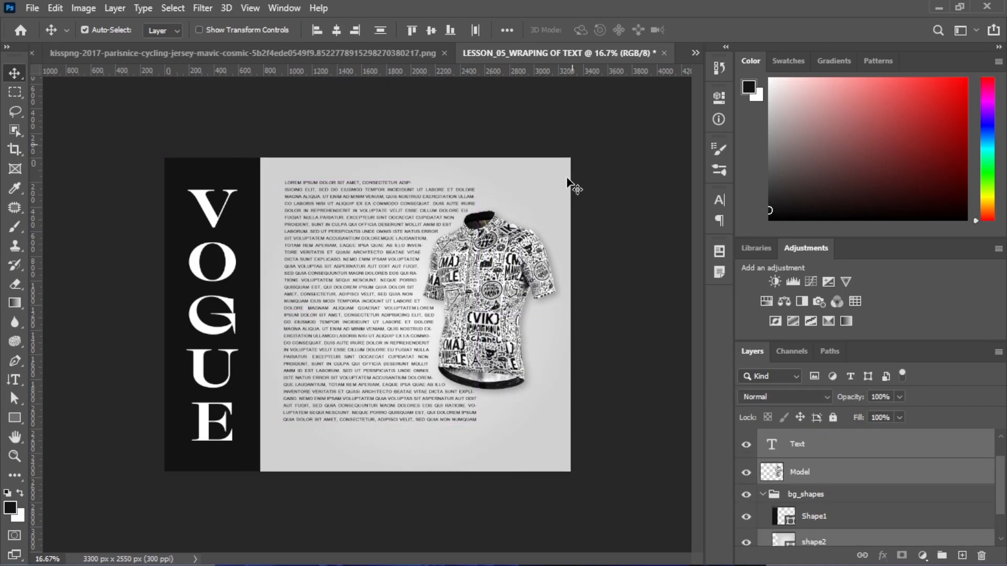
Collapse the bg_shapes group and lock it against edits
{"action": "left_click", "coordinate": [763, 495]}
{"action": "left_click", "coordinate": [796, 508]}
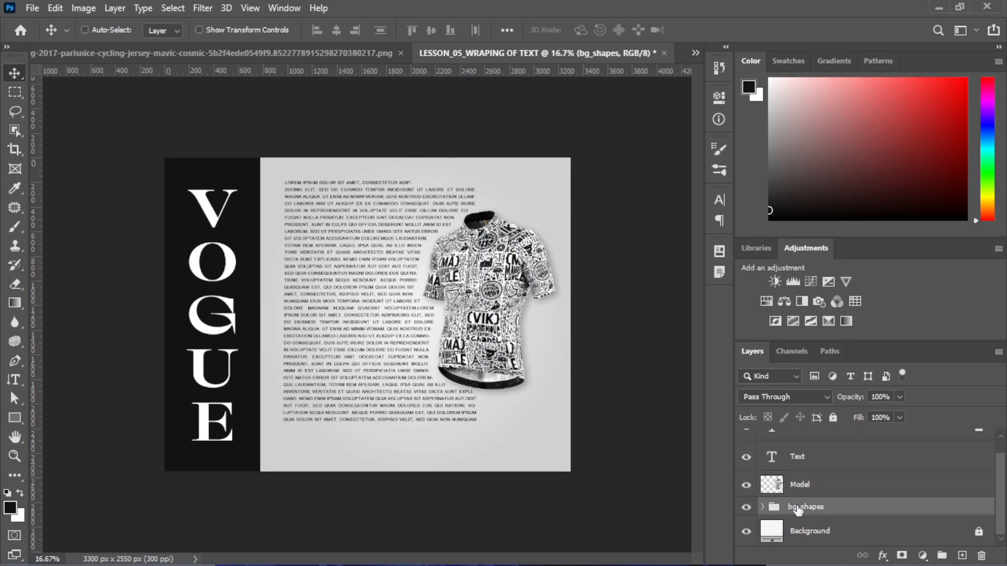
{"action": "key", "text": "ctrl+slash"}
Shift the body text and jersey slightly up-left, then unlock VOGUE and move it upward
{"action": "left_click_drag", "start_coordinate": [562, 163], "coordinate": [411, 374]}
{"action": "left_click_drag", "start_coordinate": [369, 330], "coordinate": [360, 314]}
{"action": "left_click", "coordinate": [608, 281]}
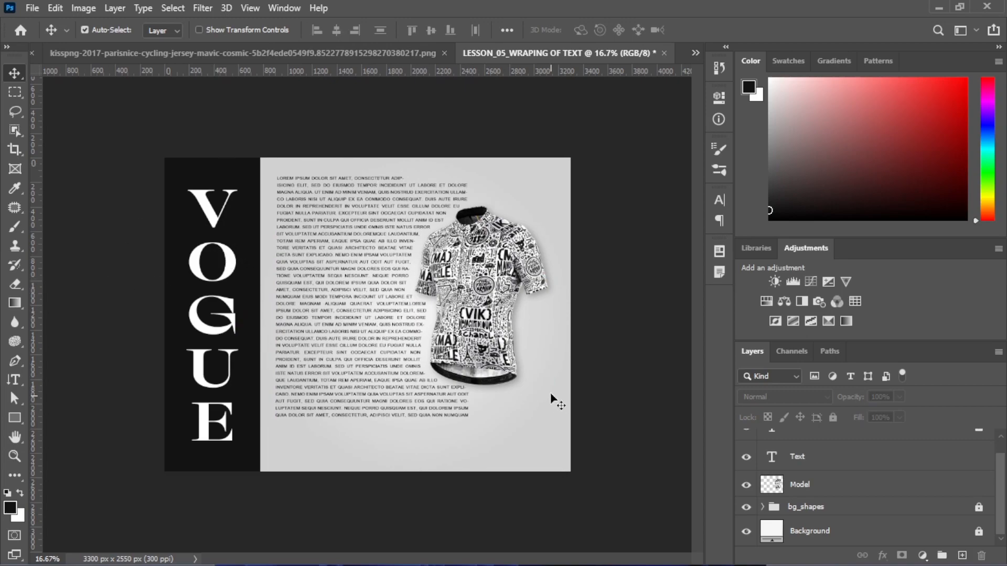
{"action": "scroll", "coordinate": [866, 470], "scroll_direction": "up", "scroll_amount": 1}
{"action": "left_click", "coordinate": [979, 448]}
{"action": "left_click_drag", "start_coordinate": [193, 324], "coordinate": [193, 309]}
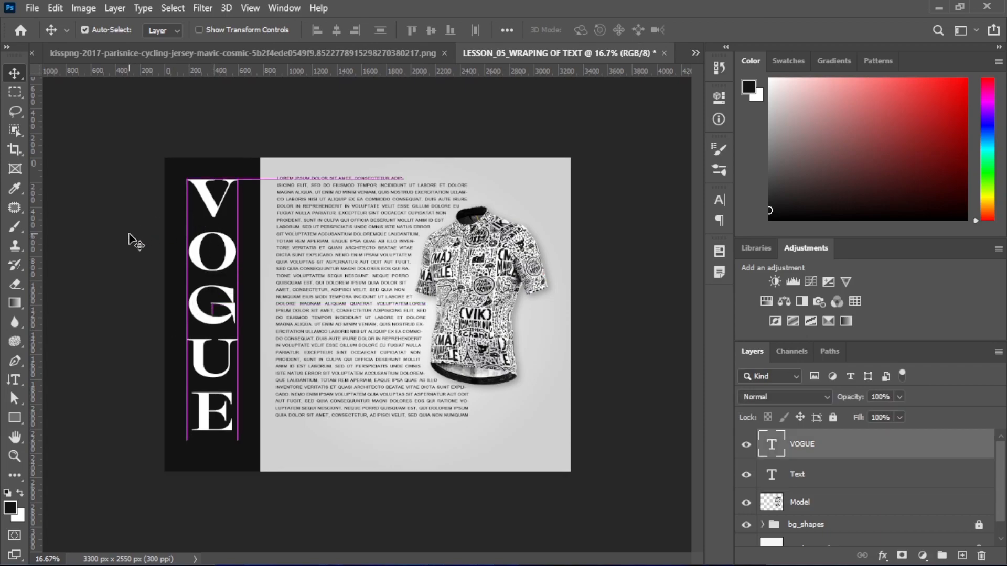
Place a horizontal guide at the paragraph's first line and nudge VOGUE's top up to it
{"action": "left_click", "coordinate": [129, 235]}
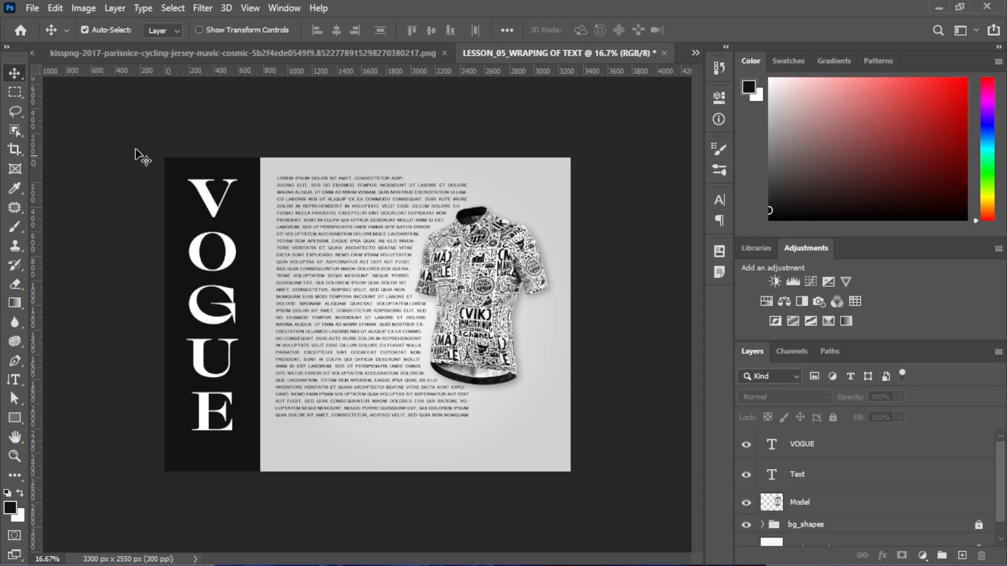
{"action": "left_click_drag", "start_coordinate": [208, 70], "coordinate": [207, 175]}
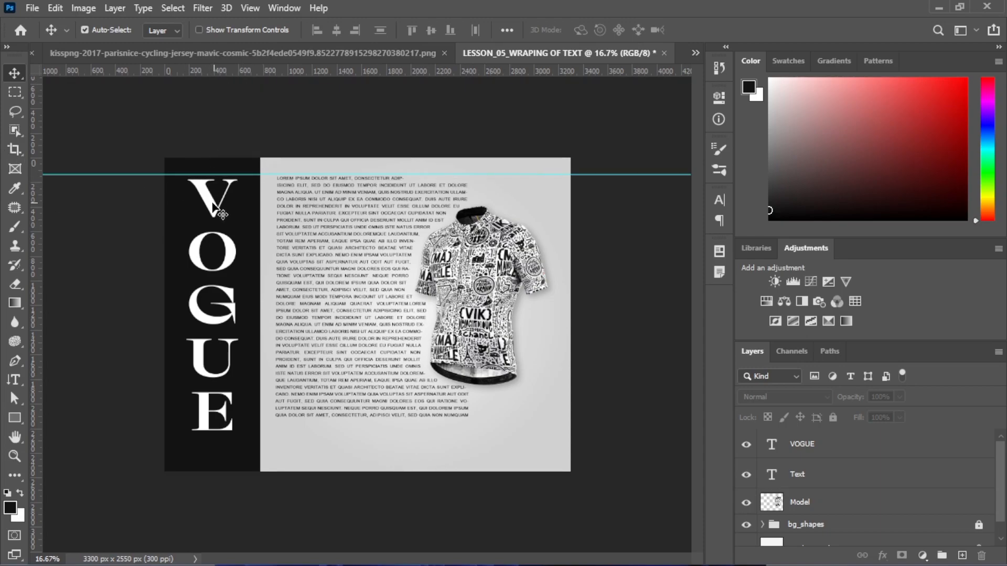
{"action": "left_click", "coordinate": [212, 208]}
{"action": "key", "text": "shift+Up"}
{"action": "key", "text": "shift+Up"}
{"action": "key", "text": "shift+Up"}
{"action": "key", "text": "shift+Up"}
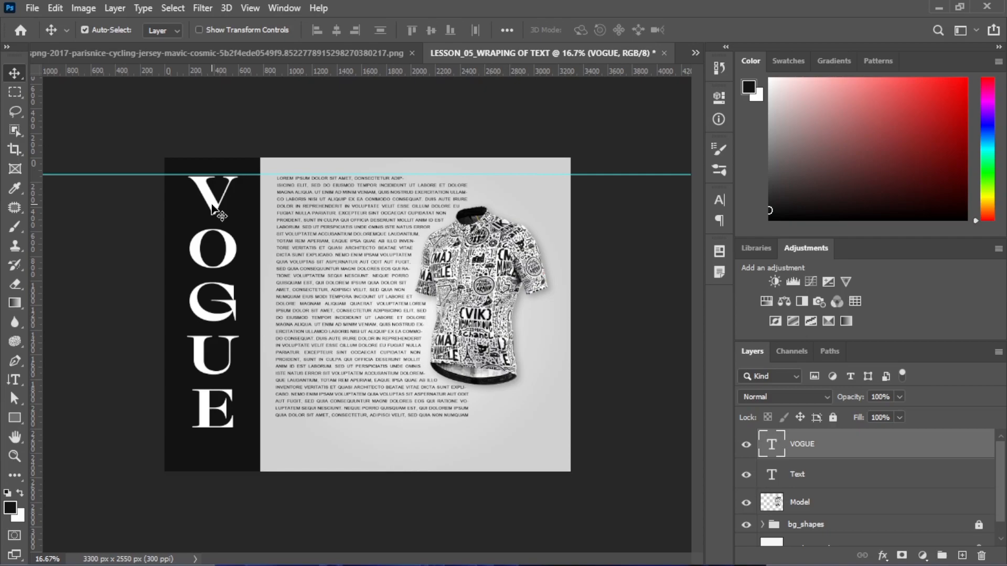
{"action": "key", "text": "ctrl+r"}
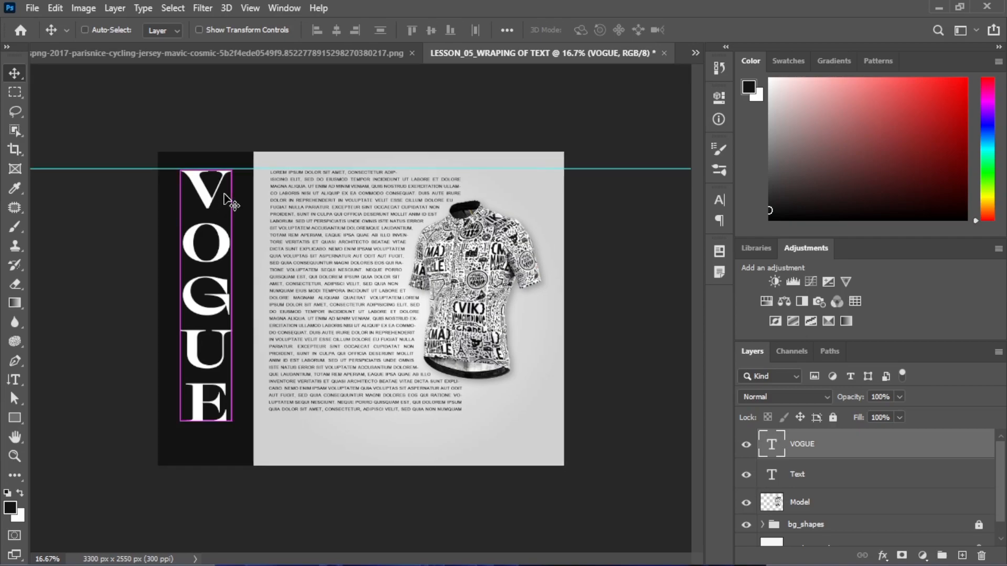
{"action": "key", "text": "ctrl+r"}
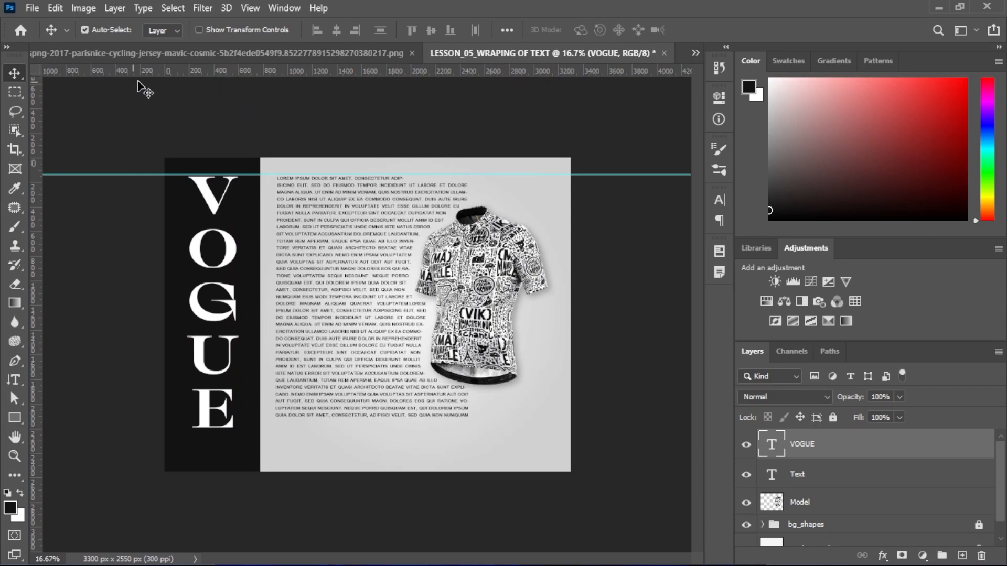
Add a vertical guide at the light panel's left edge and horizontal guides at the text bottom and page bottom
{"action": "left_click_drag", "start_coordinate": [38, 269], "coordinate": [261, 259]}
{"action": "left_click_drag", "start_coordinate": [319, 74], "coordinate": [358, 417]}
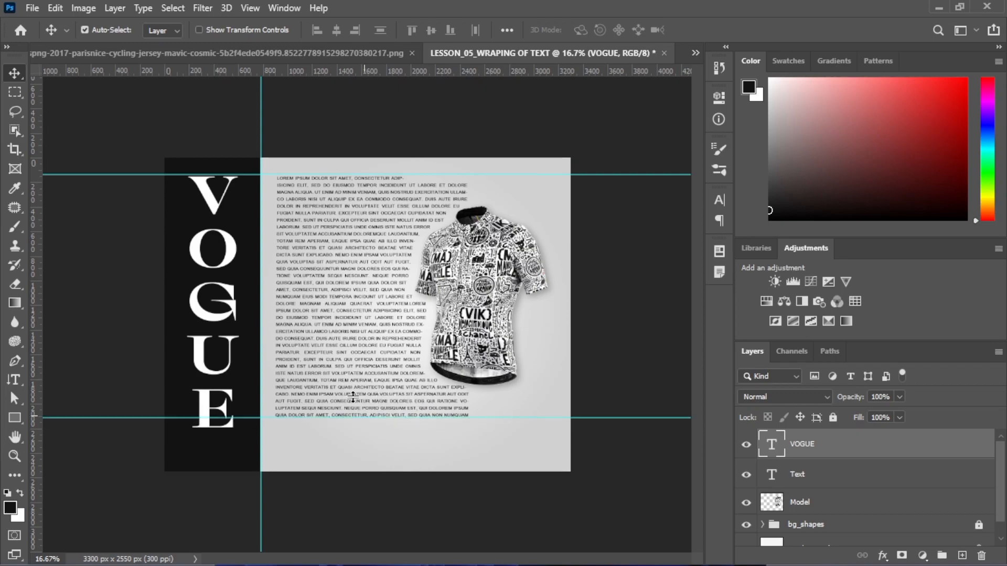
{"action": "left_click_drag", "start_coordinate": [355, 79], "coordinate": [371, 478]}
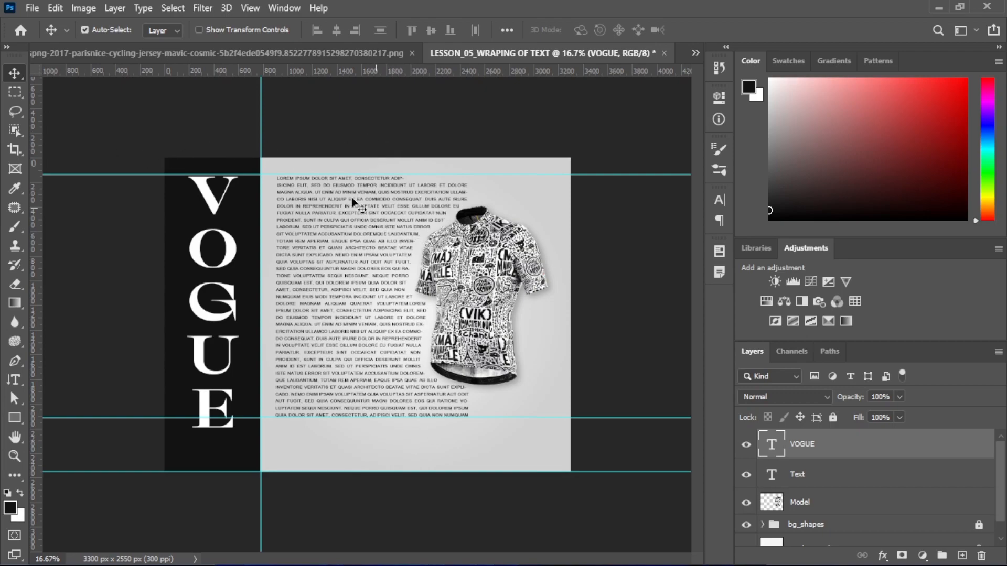
{"action": "left_click", "coordinate": [313, 125]}
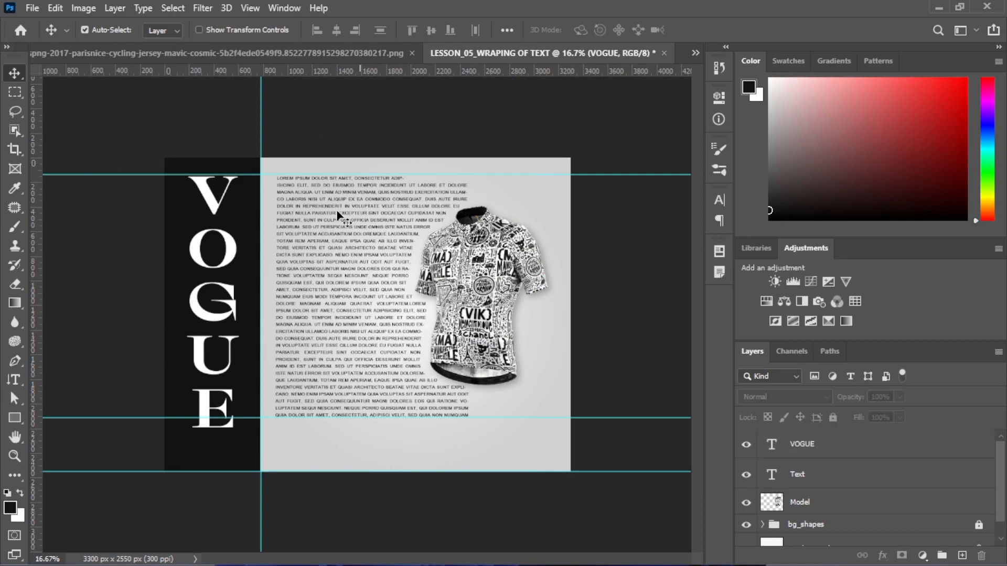
{"action": "key", "text": "ctrl+minus"}
{"action": "key", "text": "ctrl+minus"}
{"action": "key", "text": "ctrl+plus"}
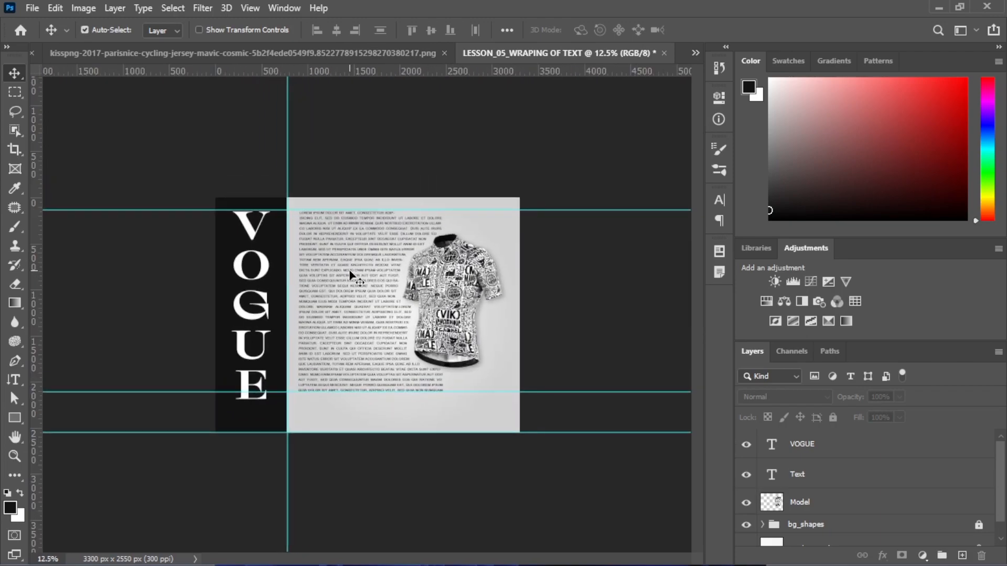
Put the Background layer into a collapsed group named bg
{"action": "key", "text": "ctrl+z"}
{"action": "key", "text": "ctrl+shift+z"}
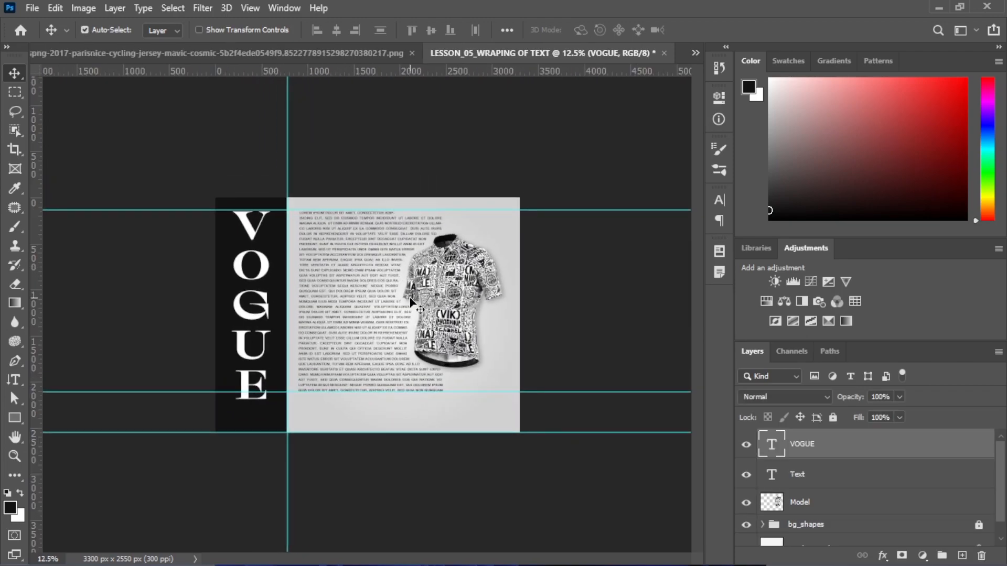
{"action": "scroll", "coordinate": [823, 489], "scroll_direction": "down", "scroll_amount": 1}
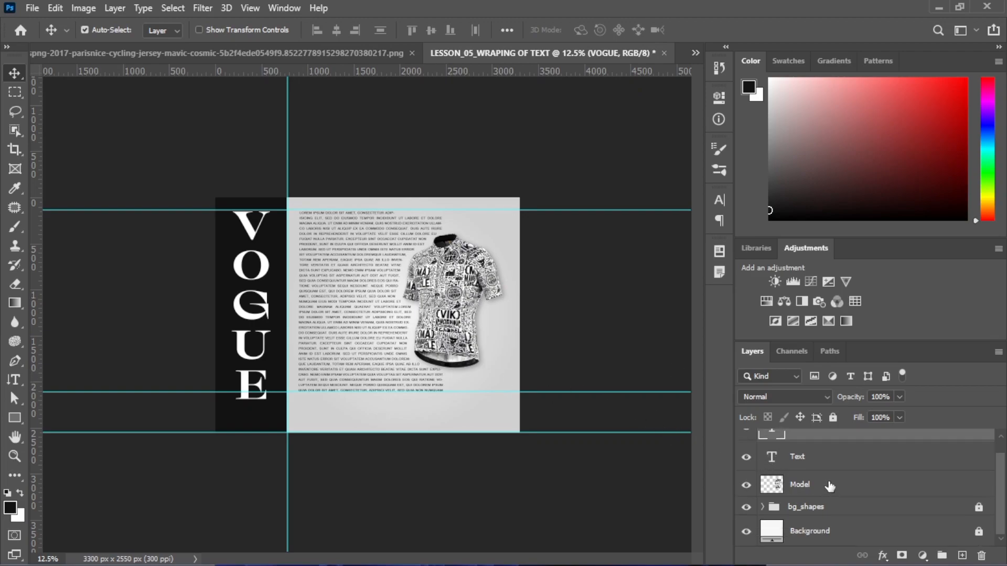
{"action": "left_click", "coordinate": [809, 534]}
{"action": "key", "text": "ctrl+g"}
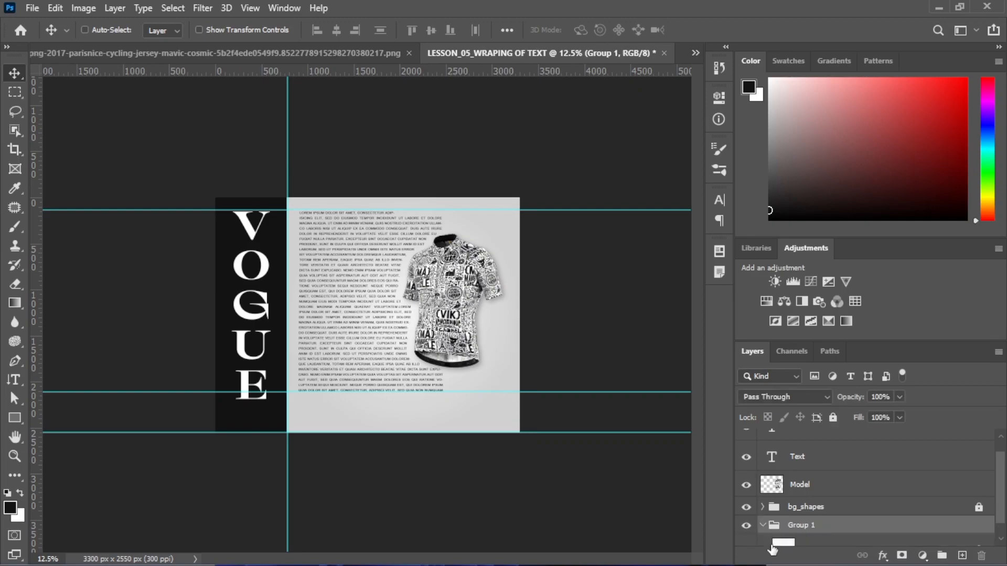
{"action": "left_click", "coordinate": [762, 525]}
{"action": "double_click", "coordinate": [801, 537]}
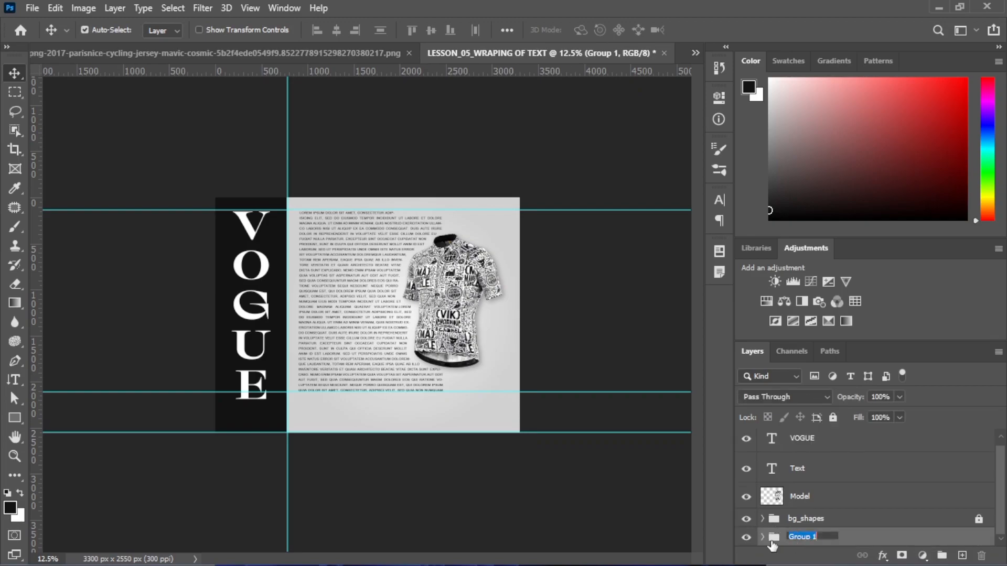
{"action": "type", "text": "bg"}
{"action": "key", "text": "Return"}
Wrap the jersey Model layer in a collapsed group named Model
{"action": "left_click", "coordinate": [810, 487]}
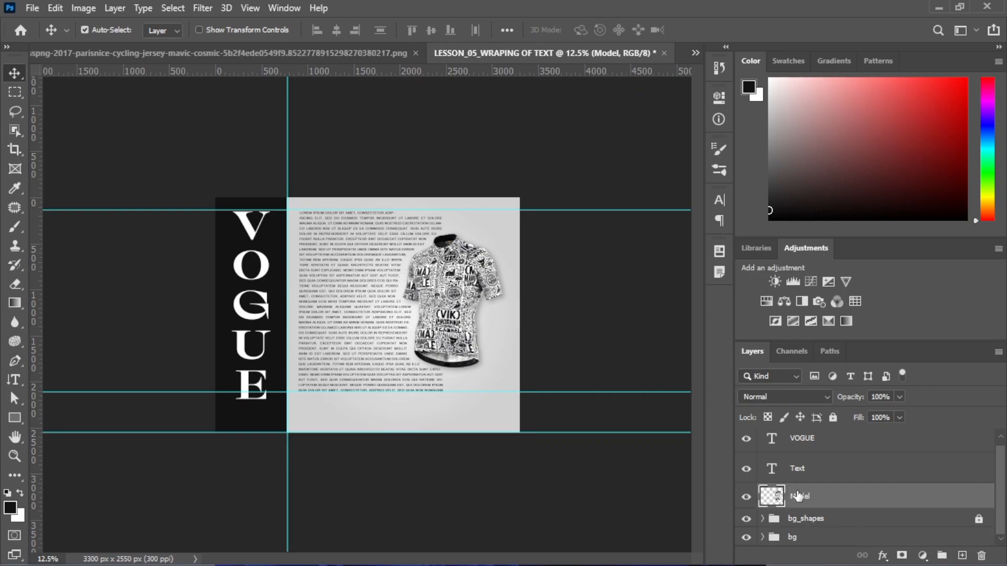
{"action": "key", "text": "ctrl+g"}
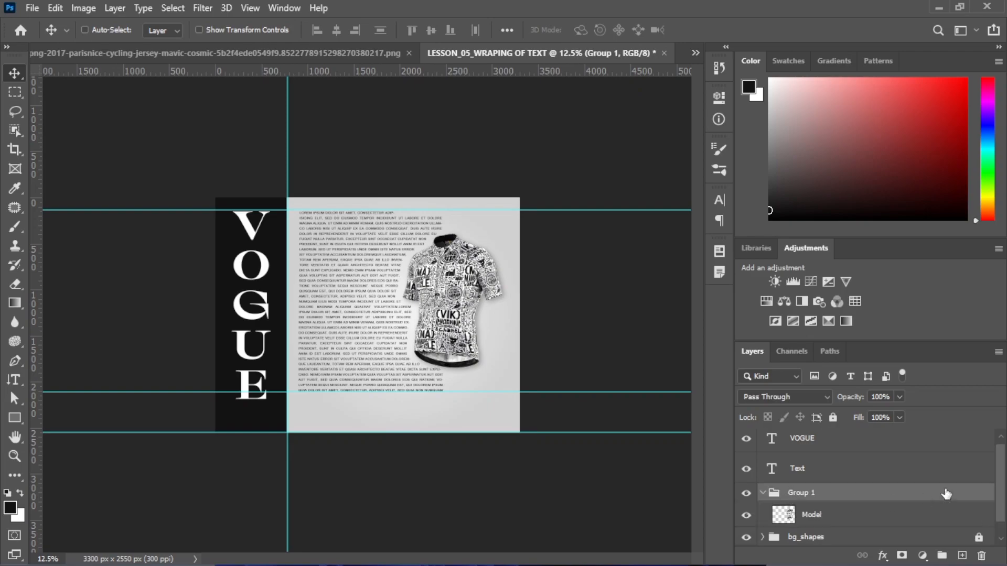
{"action": "left_click", "coordinate": [763, 493]}
{"action": "double_click", "coordinate": [789, 501]}
{"action": "type", "text": "Model"}
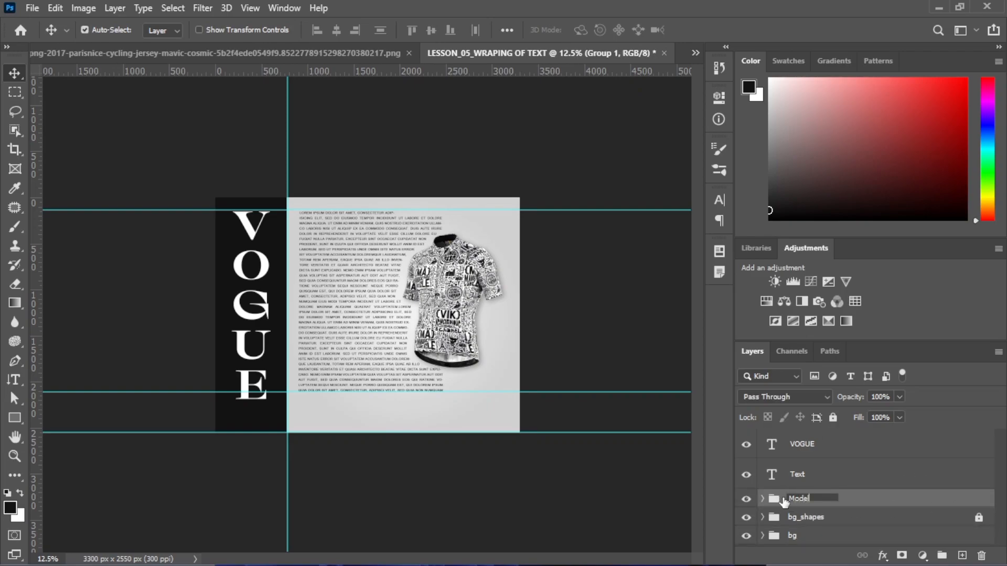
{"action": "key", "text": "Return"}
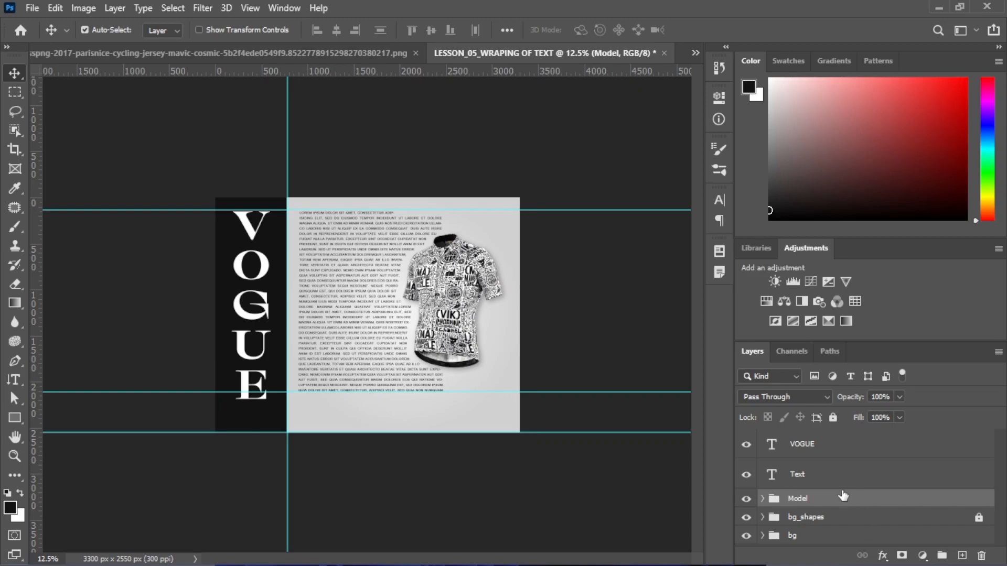
Group the VOGUE and Text layers into a new group named Text, then zoom to 25%
{"action": "left_click", "coordinate": [805, 454]}
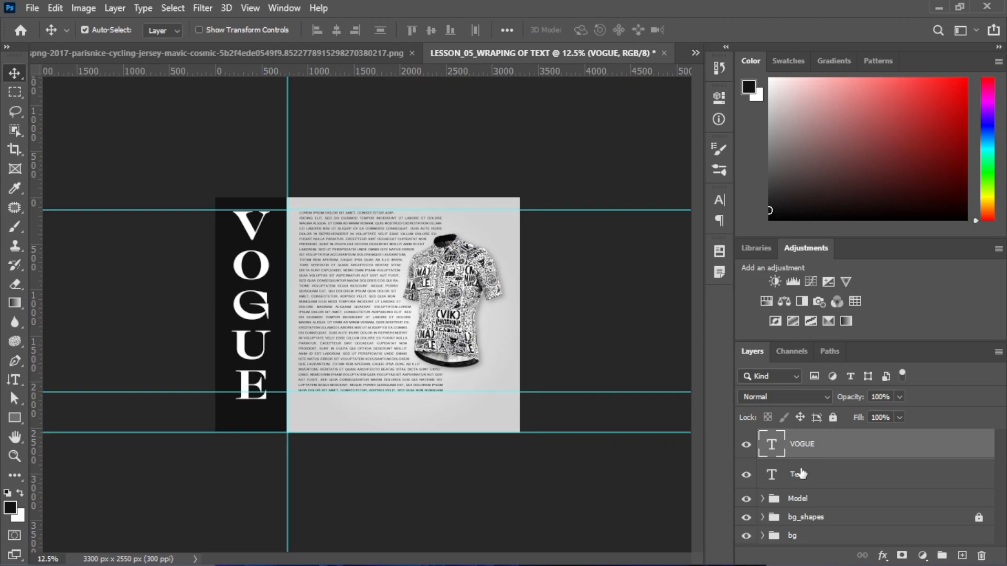
{"action": "left_click", "coordinate": [798, 473], "text": "shift"}
{"action": "key", "text": "ctrl+g"}
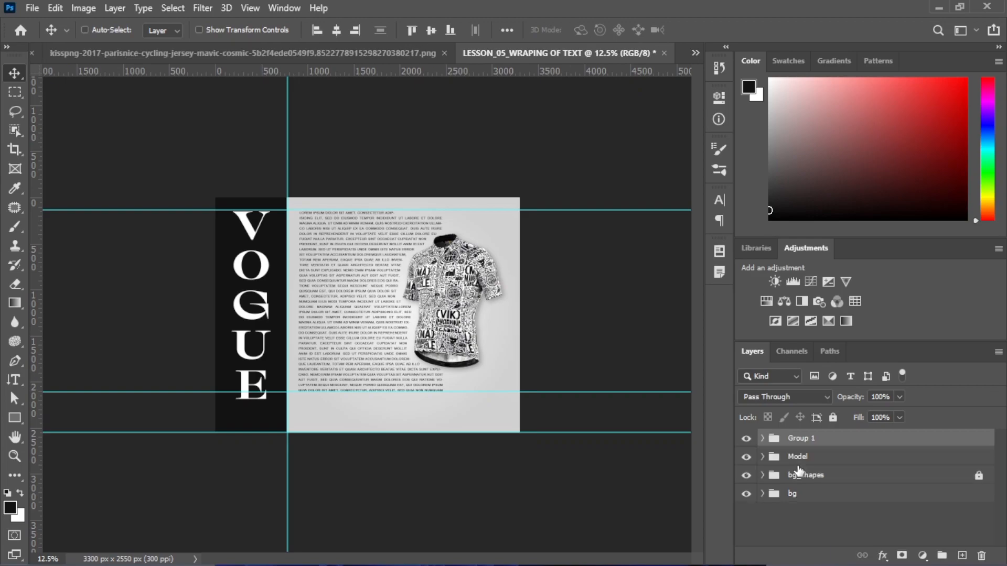
{"action": "double_click", "coordinate": [799, 439]}
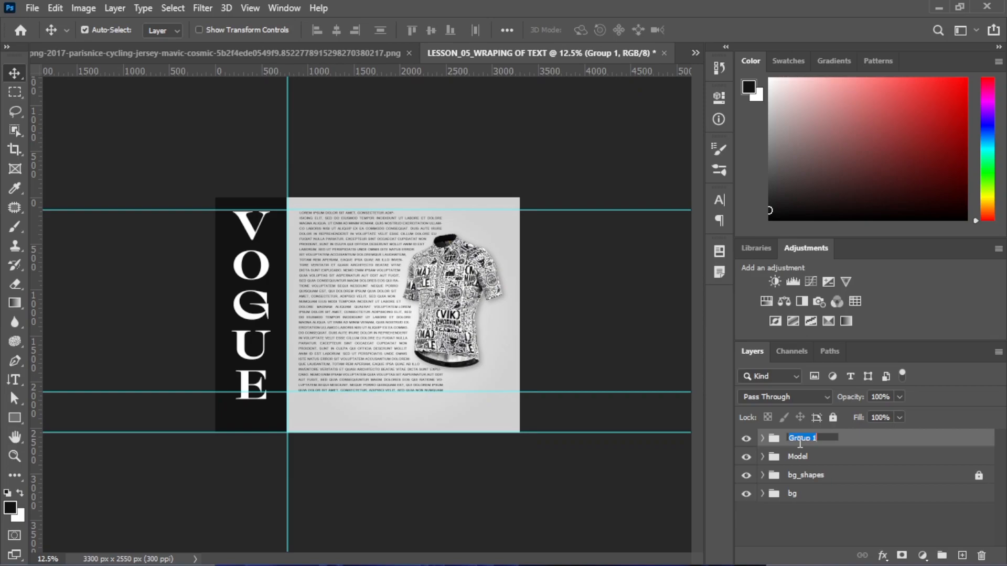
{"action": "type", "text": "Text"}
{"action": "key", "text": "Return"}
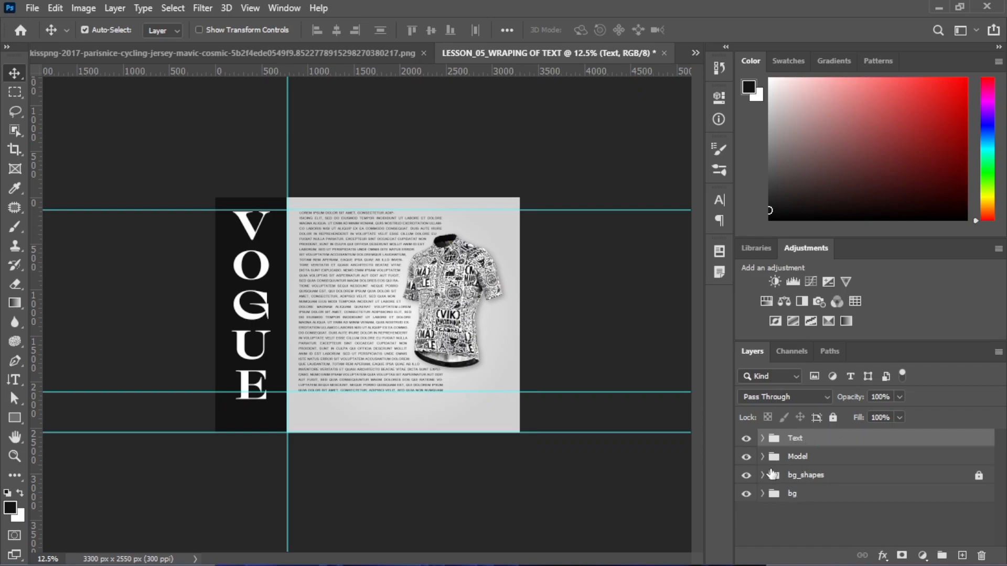
{"action": "key", "text": "ctrl+plus"}
{"action": "key", "text": "ctrl+plus"}
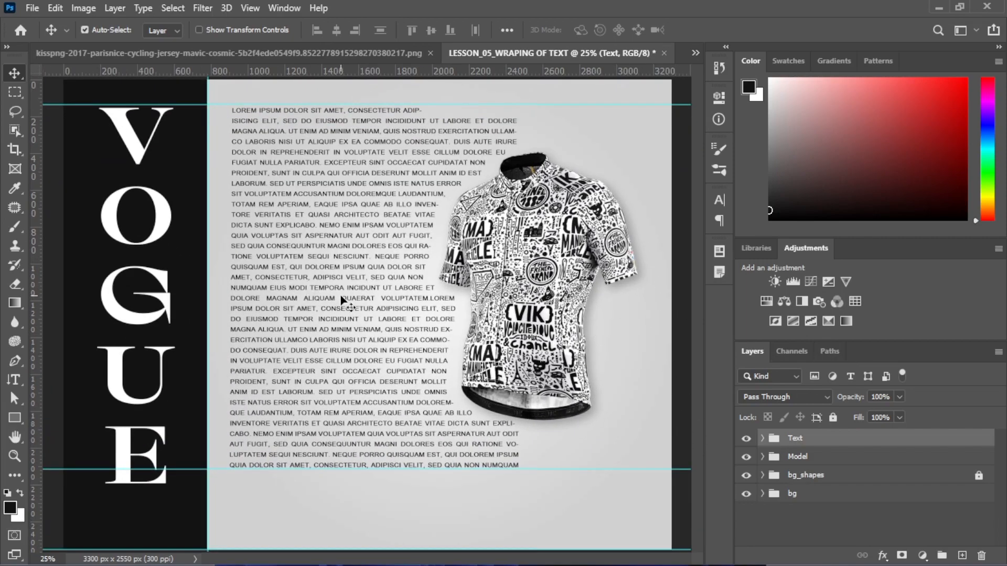
Select all of the wrapped paragraph's text and turn off Faux Bold and All Caps
{"action": "double_click", "coordinate": [365, 320]}
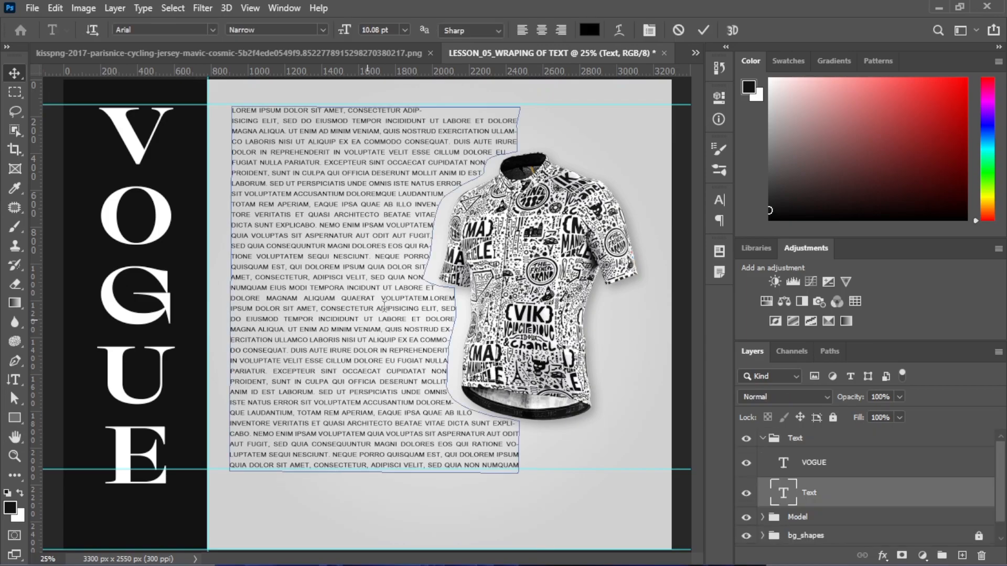
{"action": "key", "text": "ctrl+a"}
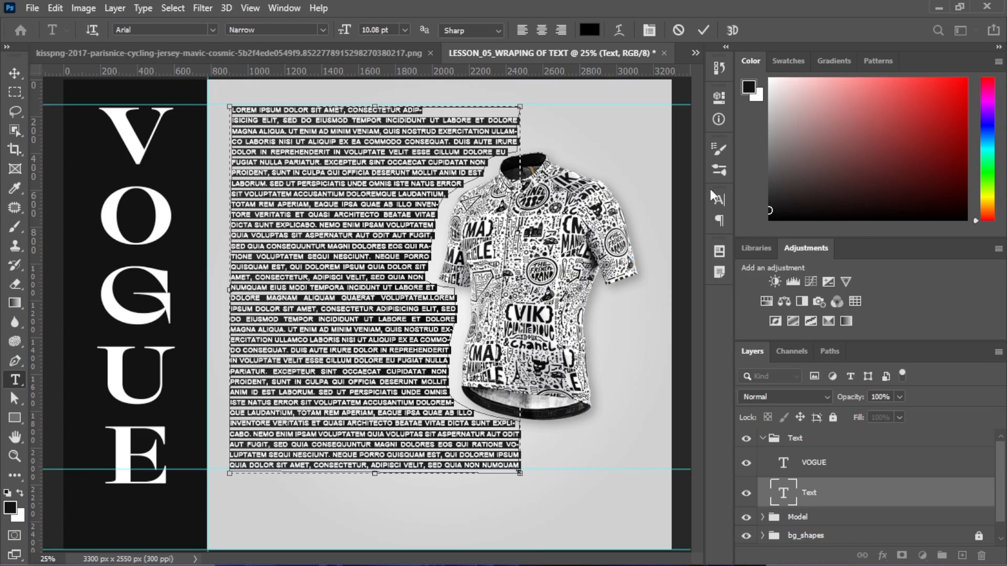
{"action": "left_click", "coordinate": [718, 200]}
{"action": "left_click", "coordinate": [562, 318]}
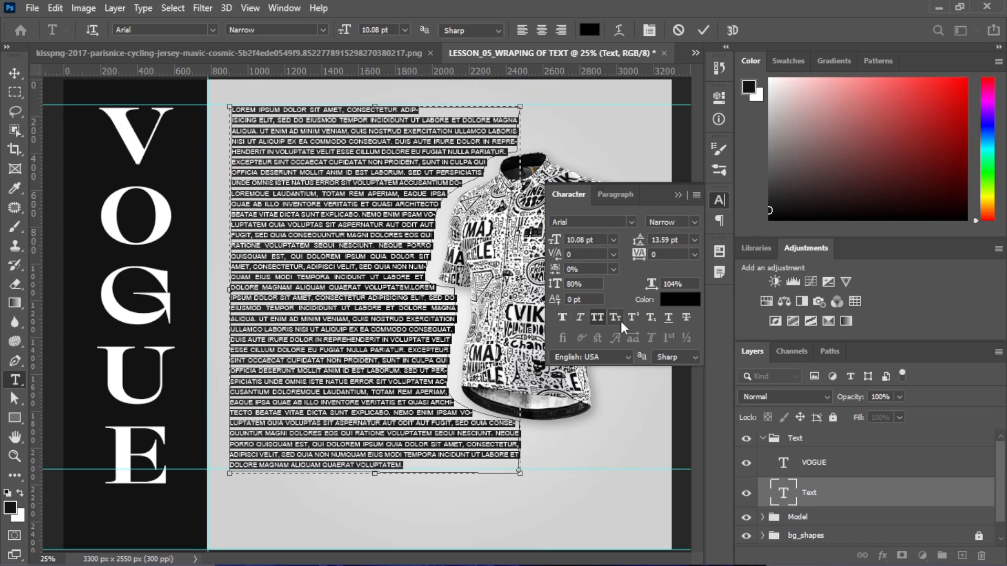
{"action": "left_click", "coordinate": [600, 317]}
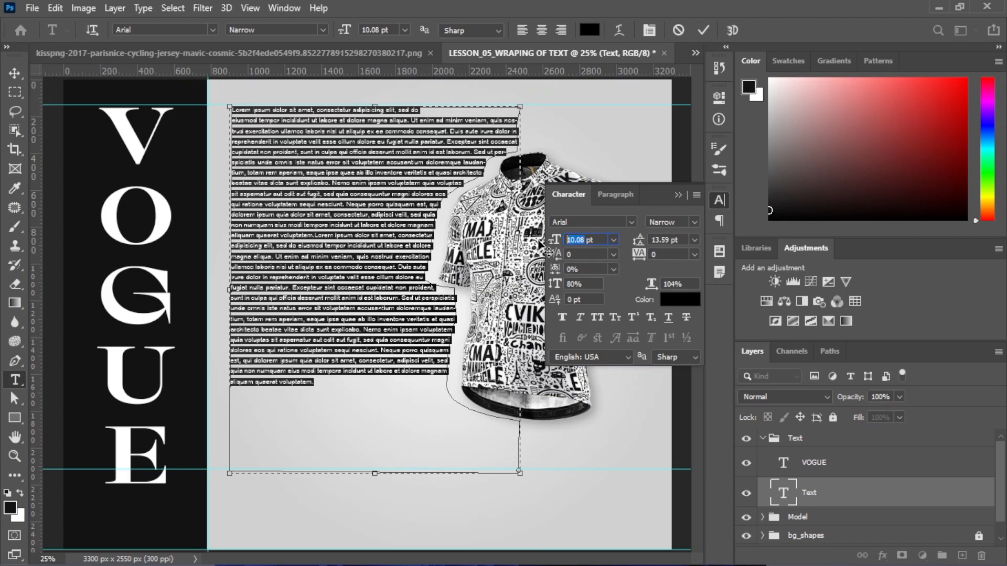
Set the paragraph's font size to 14 pt and commit the text changes
{"action": "left_click_drag", "start_coordinate": [551, 240], "coordinate": [545, 238]}
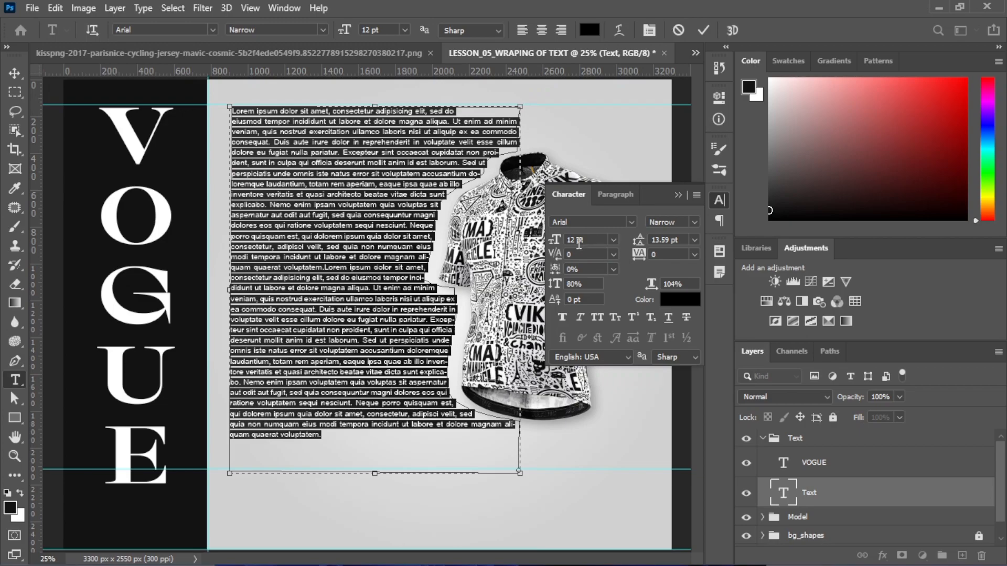
{"action": "left_click", "coordinate": [551, 241]}
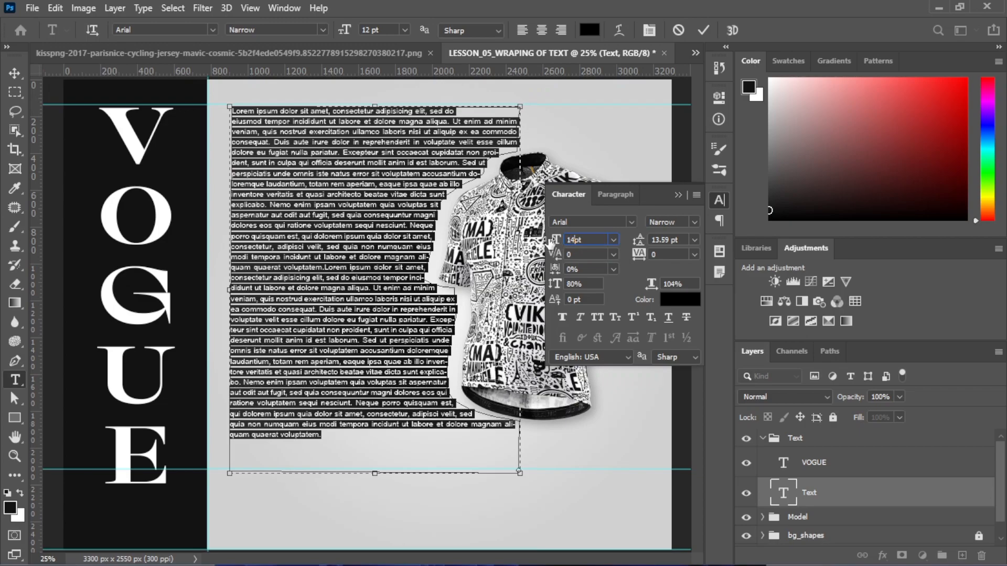
{"action": "type", "text": "14"}
{"action": "key", "text": "Return"}
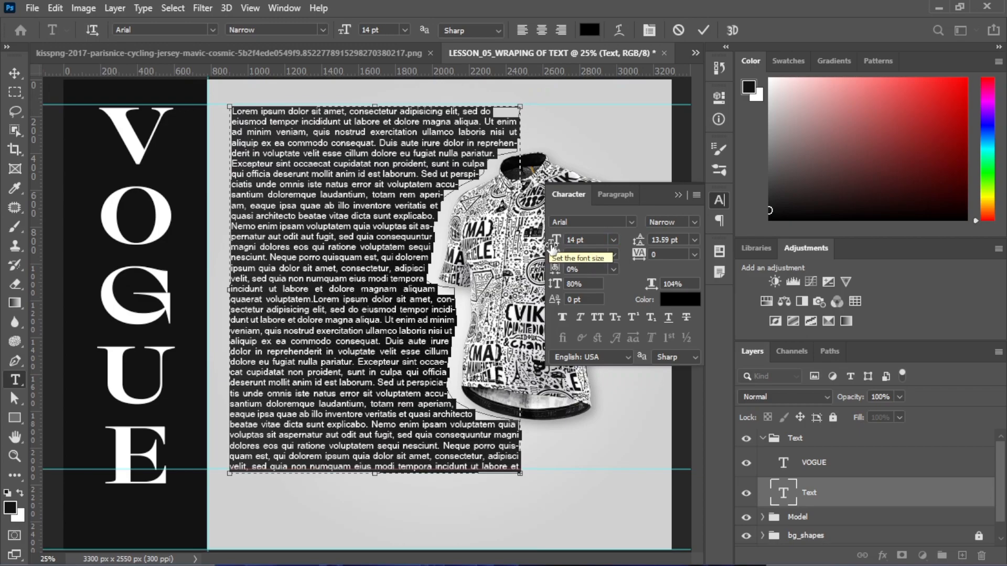
{"action": "left_click", "coordinate": [677, 196]}
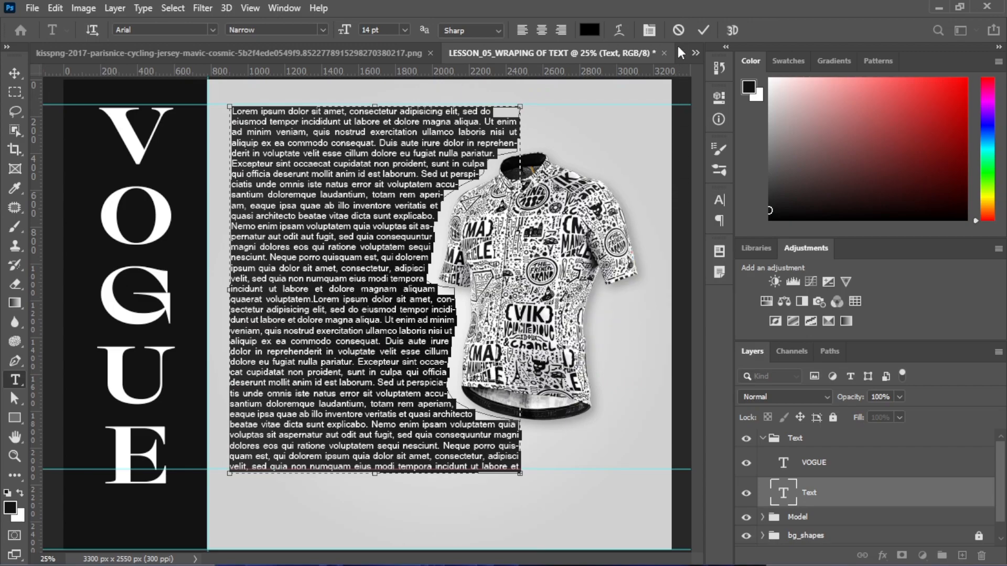
{"action": "left_click", "coordinate": [701, 31]}
{"action": "key", "text": "v"}
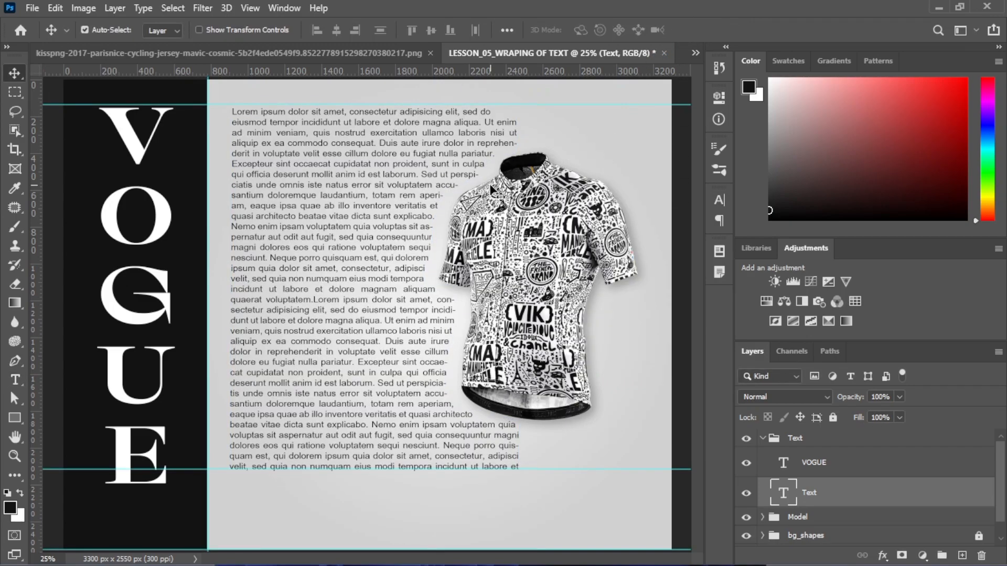
{"action": "scroll", "coordinate": [490, 188], "scroll_direction": "down", "scroll_amount": 2}
{"action": "scroll", "coordinate": [491, 189], "scroll_direction": "up", "scroll_amount": 1}
{"action": "scroll", "coordinate": [490, 190], "scroll_direction": "down", "scroll_amount": 1}
{"action": "scroll", "coordinate": [490, 190], "scroll_direction": "up", "scroll_amount": 1}
{"action": "key", "text": "ctrl"}
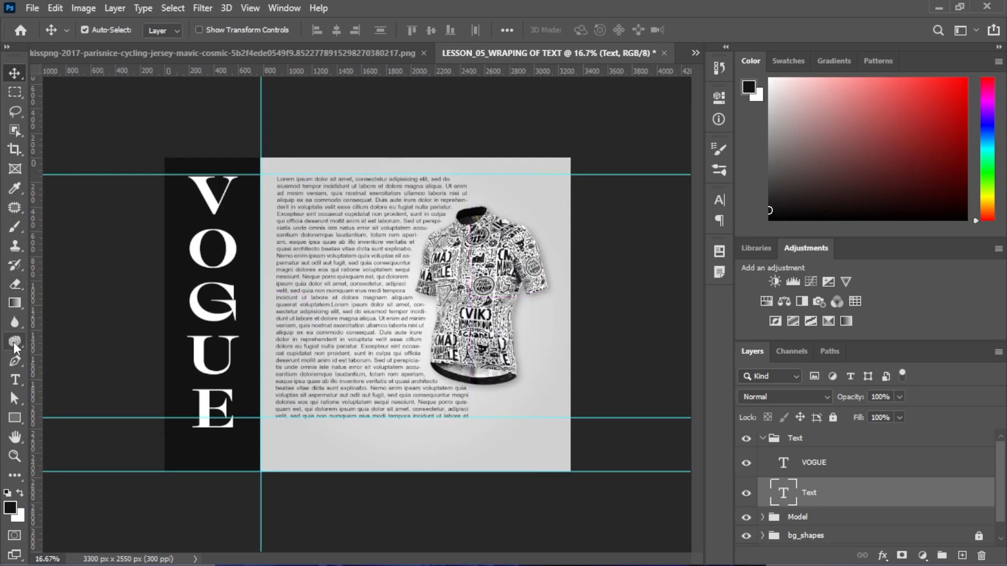
Type the person's name as a new horizontal text line below the paragraph
{"action": "left_click", "coordinate": [15, 379]}
{"action": "left_click", "coordinate": [76, 388]}
{"action": "left_click", "coordinate": [271, 441]}
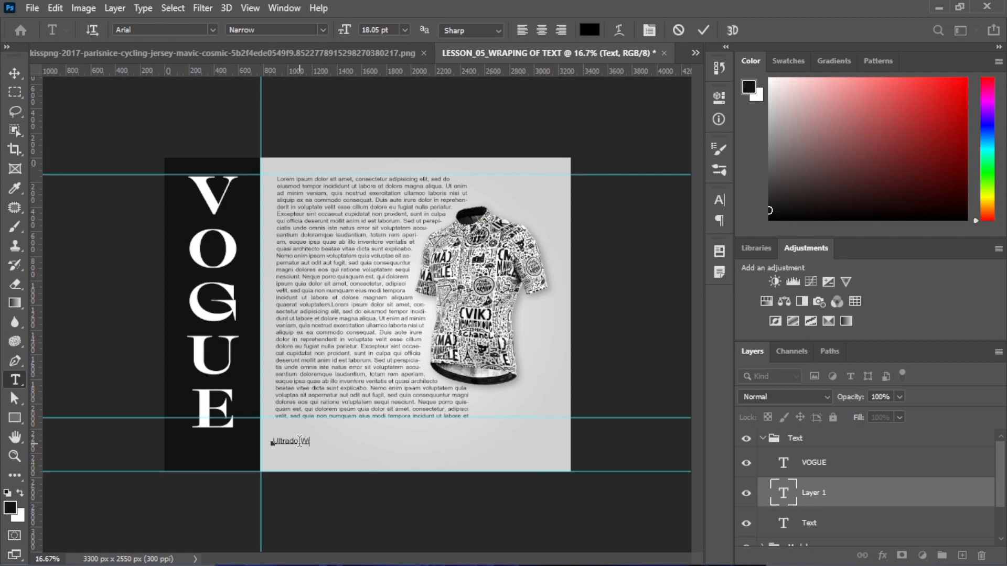
{"action": "type", "text": "lliams"}
{"action": "left_click", "coordinate": [16, 74]}
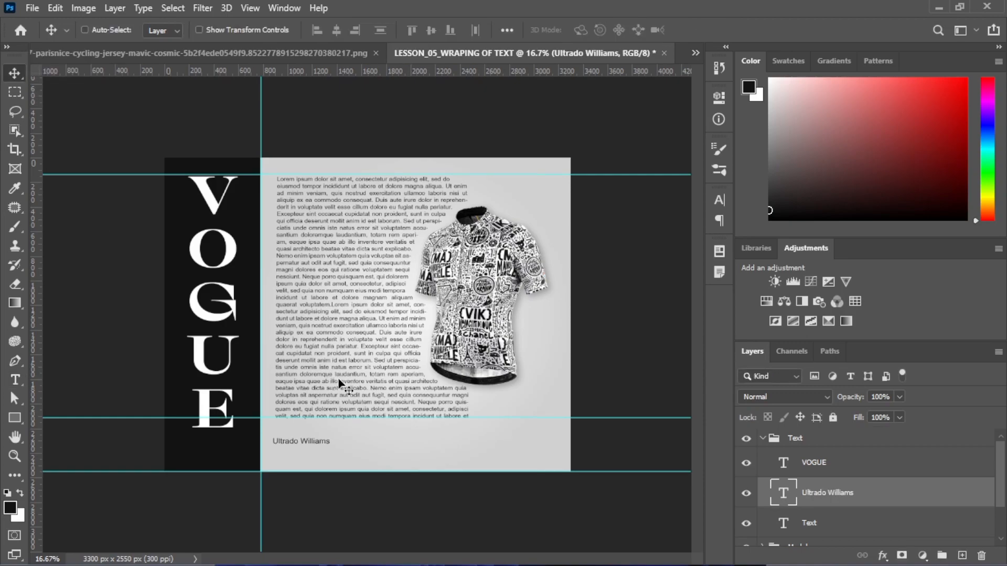
Enlarge the name to about 237% and align it with the paragraph's left edge
{"action": "key", "text": "ctrl+t"}
{"action": "left_click_drag", "start_coordinate": [328, 438], "coordinate": [411, 407]}
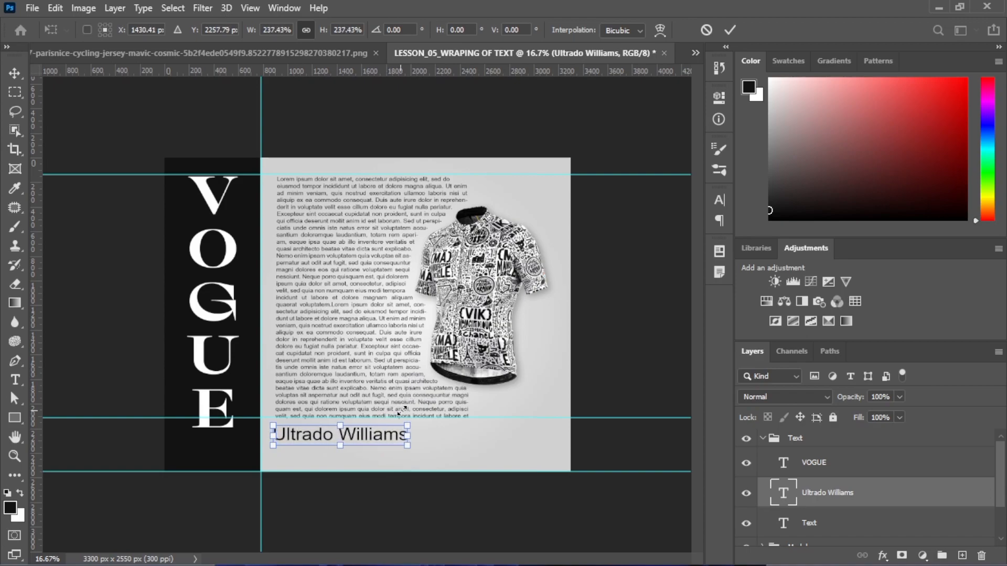
{"action": "key", "text": "Return"}
{"action": "left_click_drag", "start_coordinate": [368, 444], "coordinate": [367, 440]}
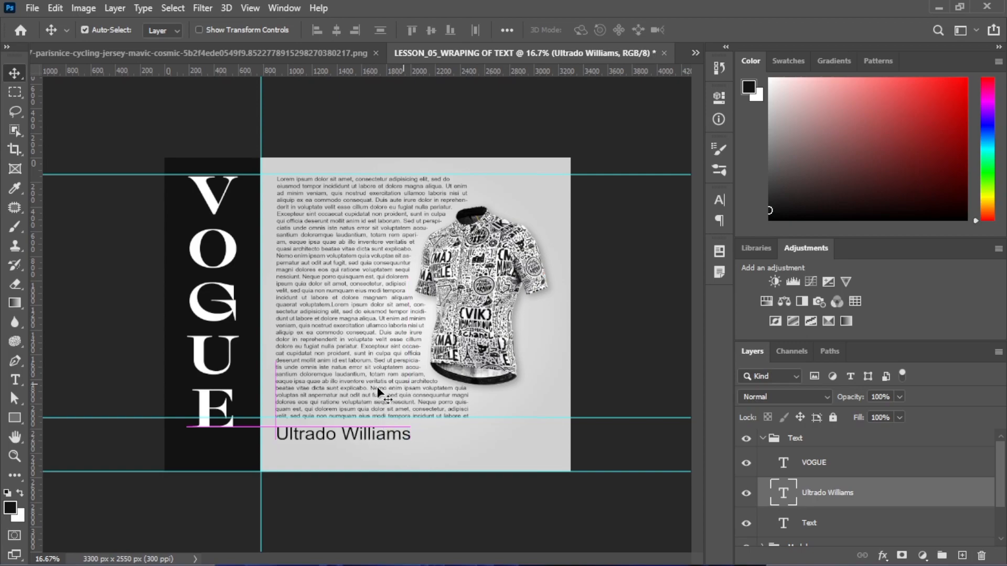
Set the name's font to Sequel100Black, adjusting the weight number to 66
{"action": "left_click", "coordinate": [717, 206]}
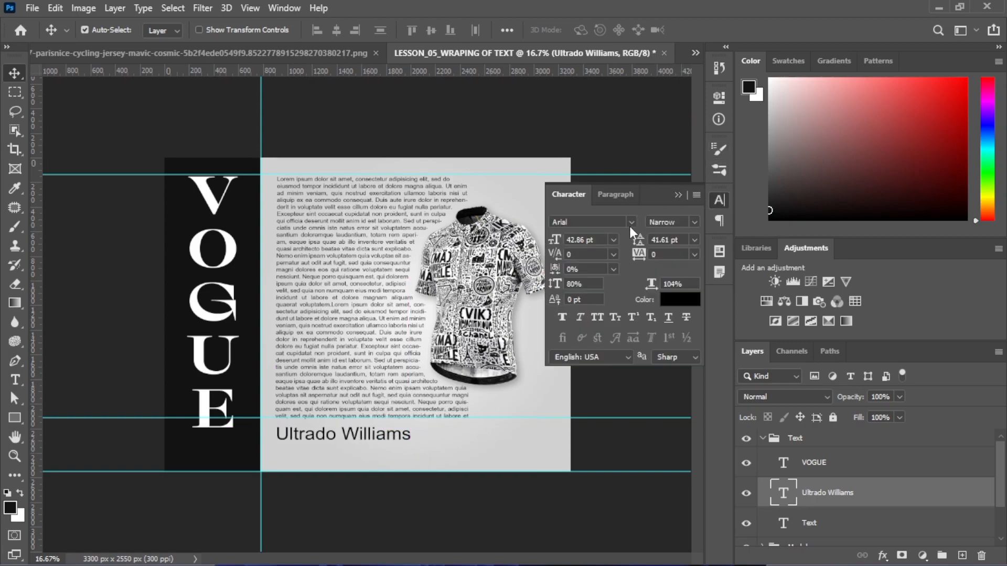
{"action": "left_click", "coordinate": [630, 220]}
{"action": "key", "text": "Down"}
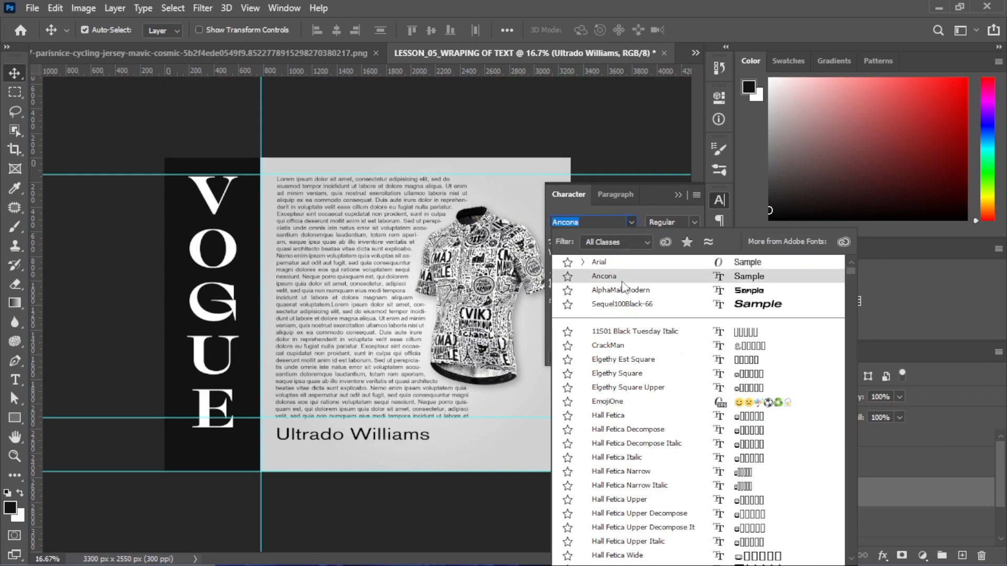
{"action": "key", "text": "Down"}
{"action": "key", "text": "Down"}
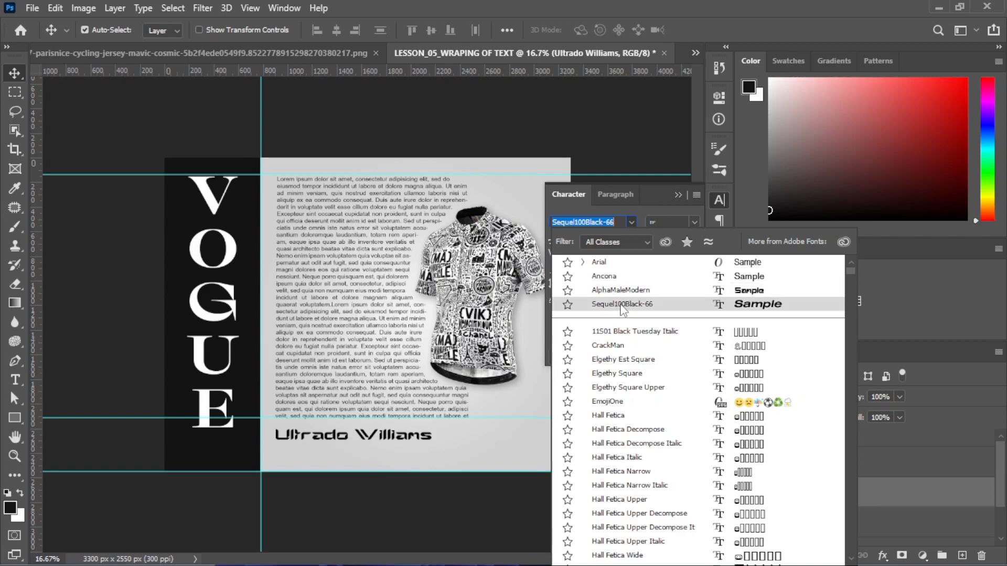
{"action": "left_click", "coordinate": [621, 306]}
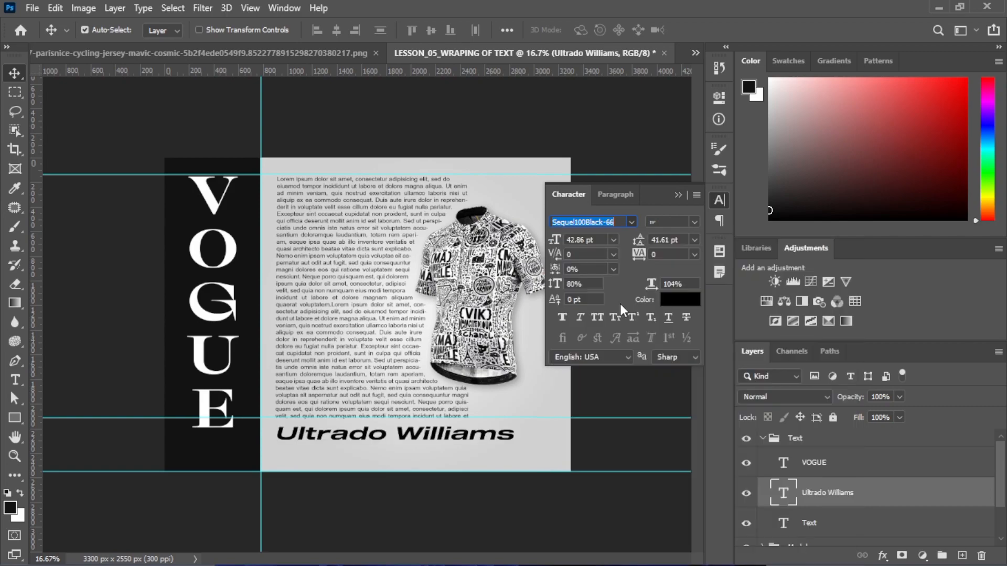
{"action": "key", "text": "Return"}
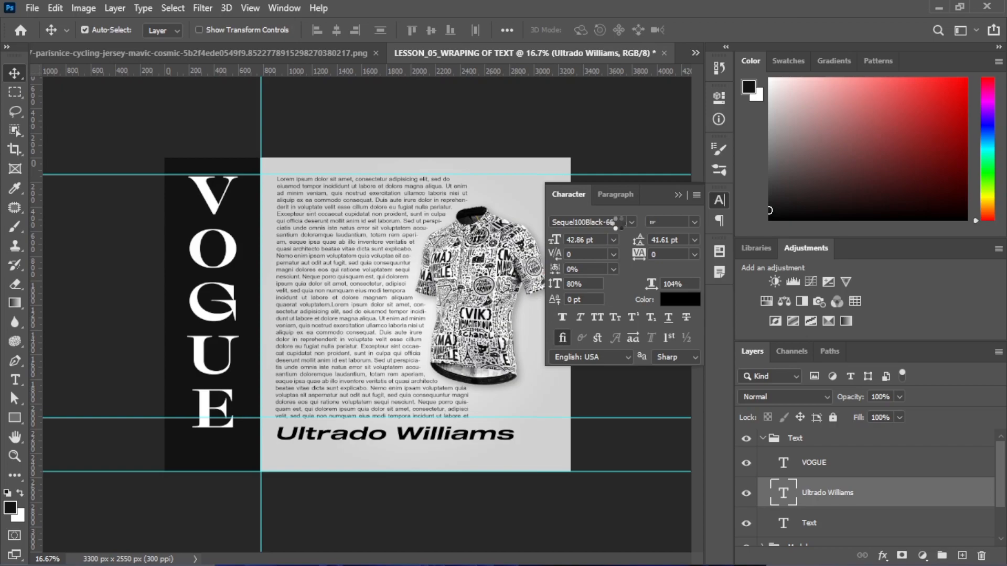
{"action": "left_click", "coordinate": [620, 224]}
{"action": "left_click", "coordinate": [619, 224]}
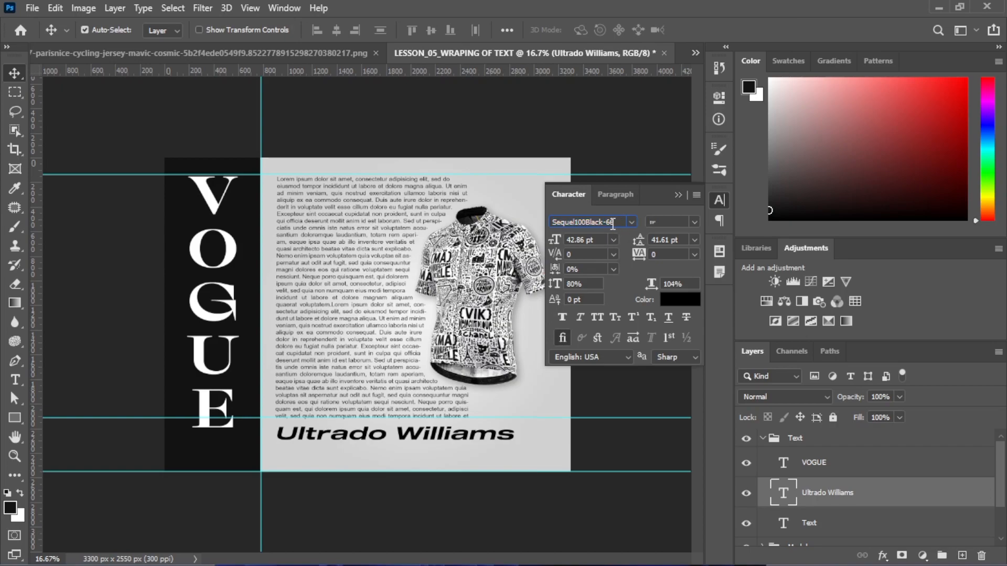
{"action": "key", "text": "BackSpace"}
{"action": "key", "text": "BackSpace"}
{"action": "type", "text": "50"}
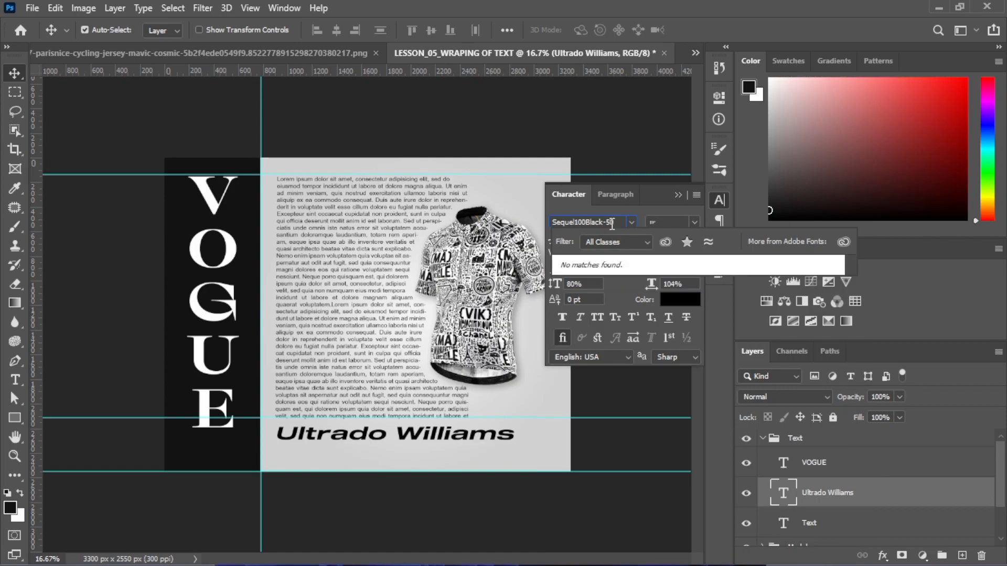
{"action": "key", "text": "BackSpace"}
{"action": "key", "text": "BackSpace"}
{"action": "type", "text": "66"}
{"action": "key", "text": "Return"}
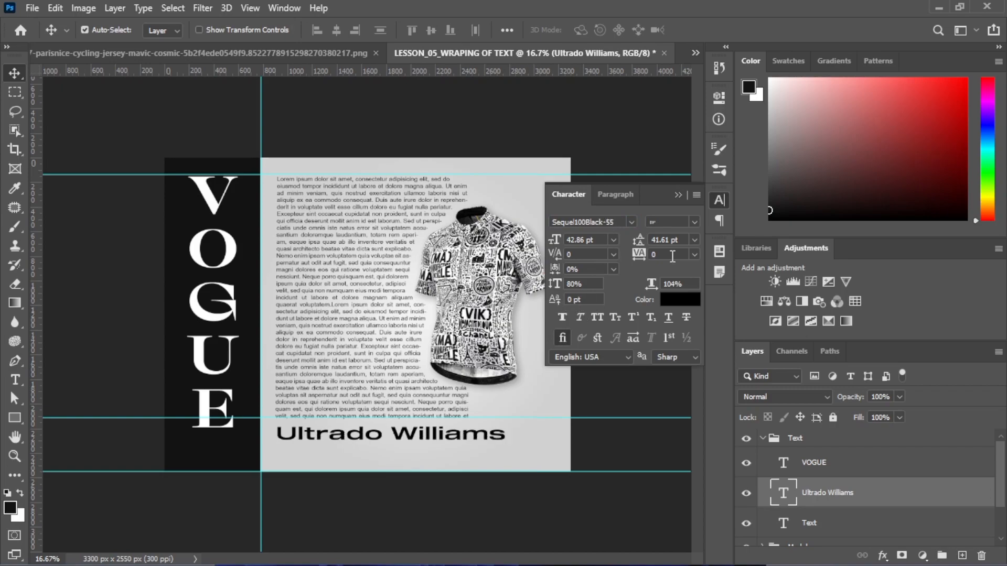
Tighten the name's letter spacing to -75
{"action": "left_click", "coordinate": [694, 255]}
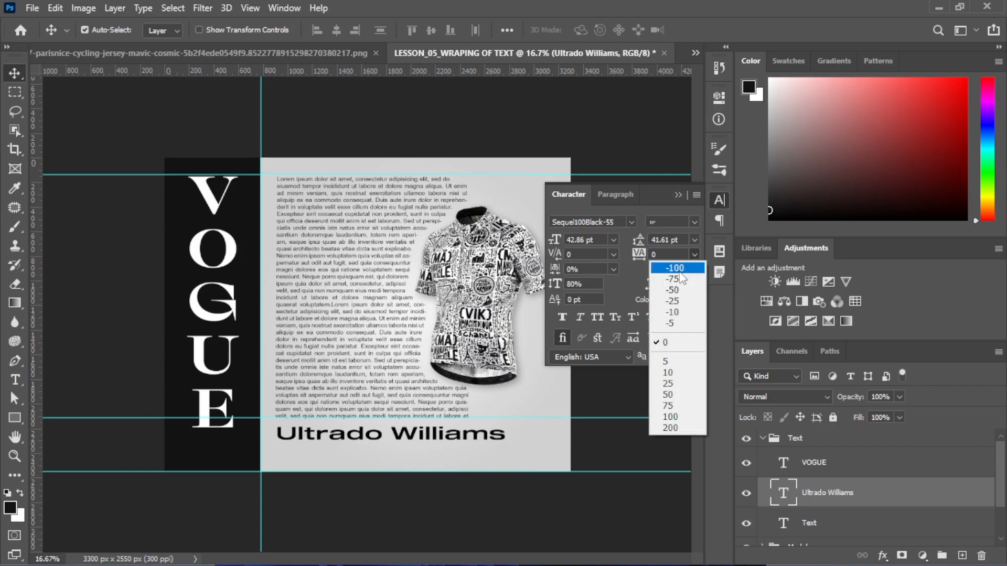
{"action": "left_click", "coordinate": [670, 283]}
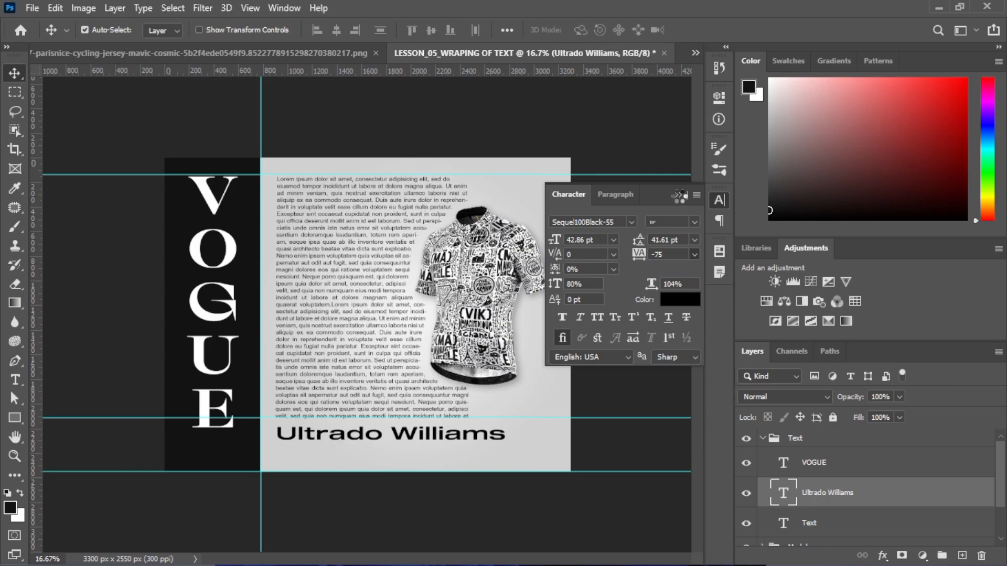
{"action": "left_click", "coordinate": [679, 196]}
Keep the name at full size and drag a duplicate of it lower on the page
{"action": "key", "text": "ctrl"}
{"action": "key", "text": "ctrl+t"}
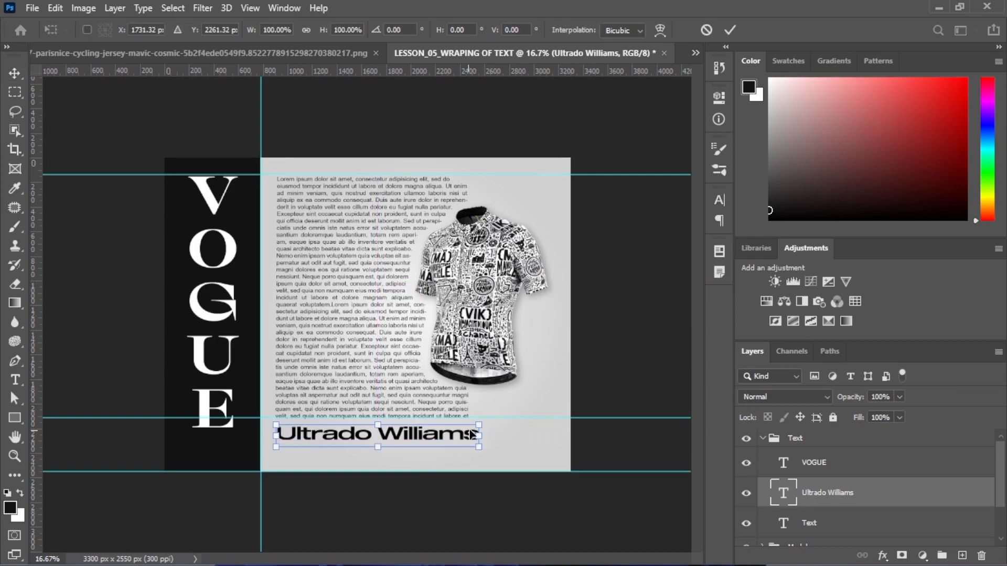
{"action": "left_click_drag", "start_coordinate": [472, 425], "coordinate": [402, 425]}
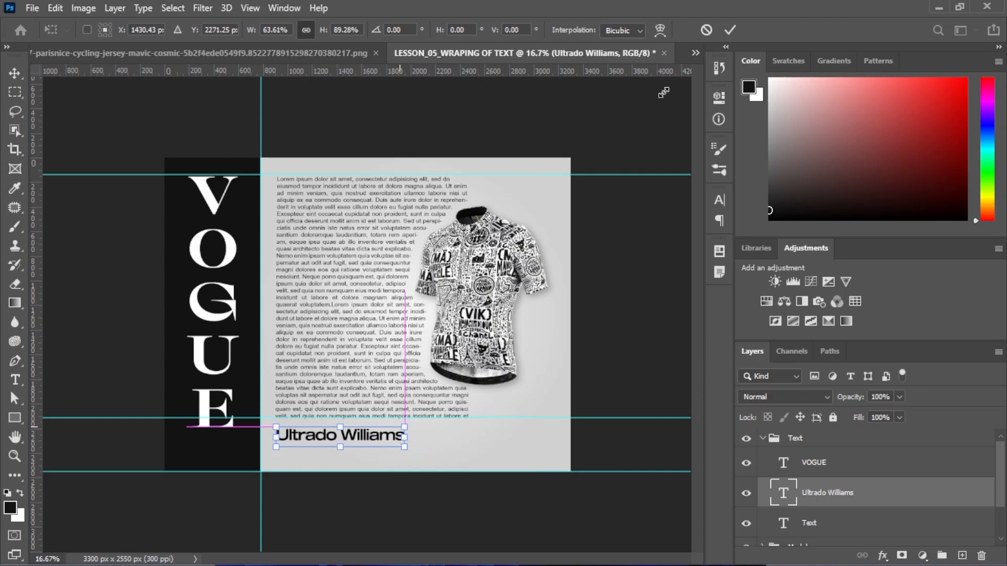
{"action": "left_click", "coordinate": [706, 30]}
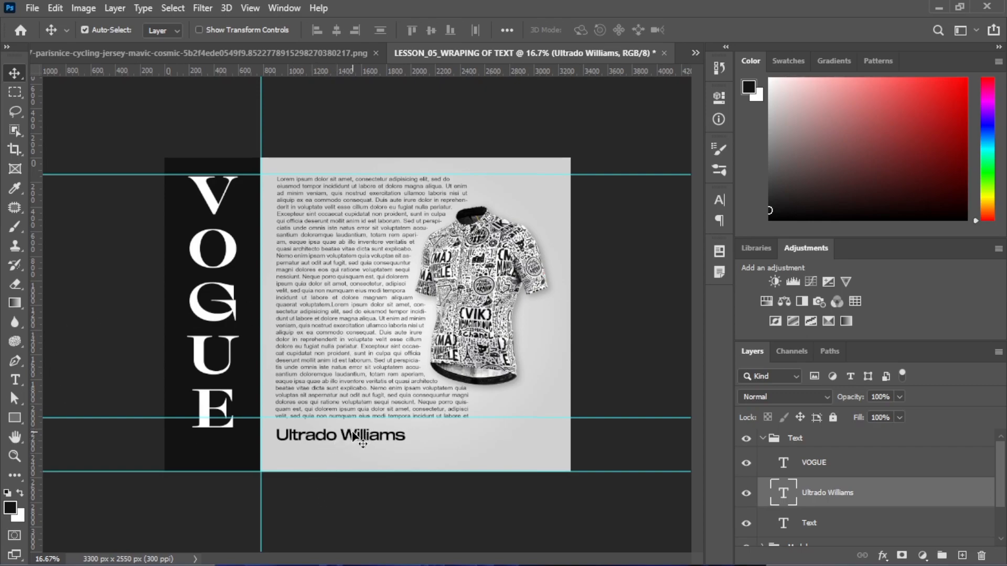
{"action": "key", "text": "ctrl"}
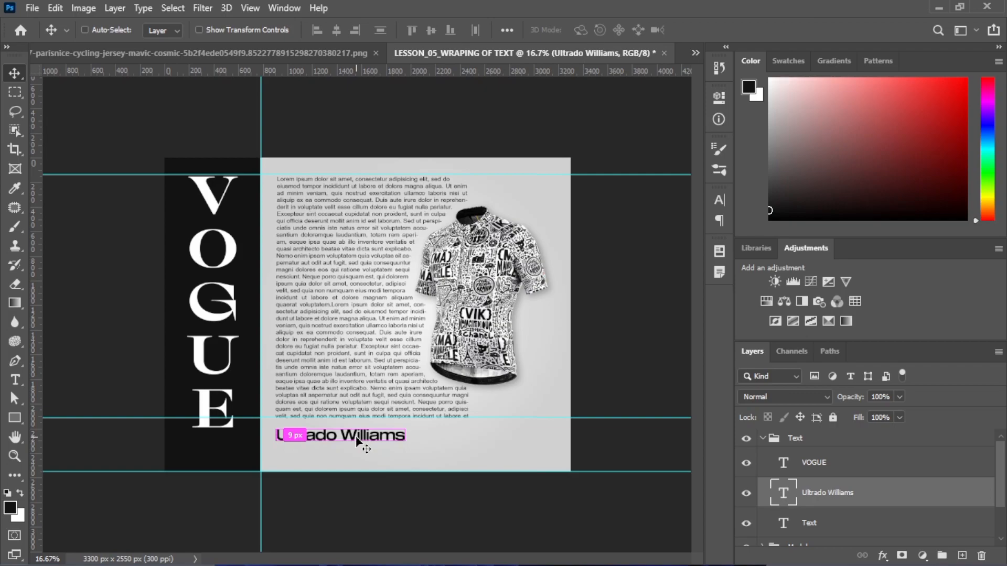
{"action": "left_click_drag", "start_coordinate": [388, 440], "coordinate": [493, 458]}
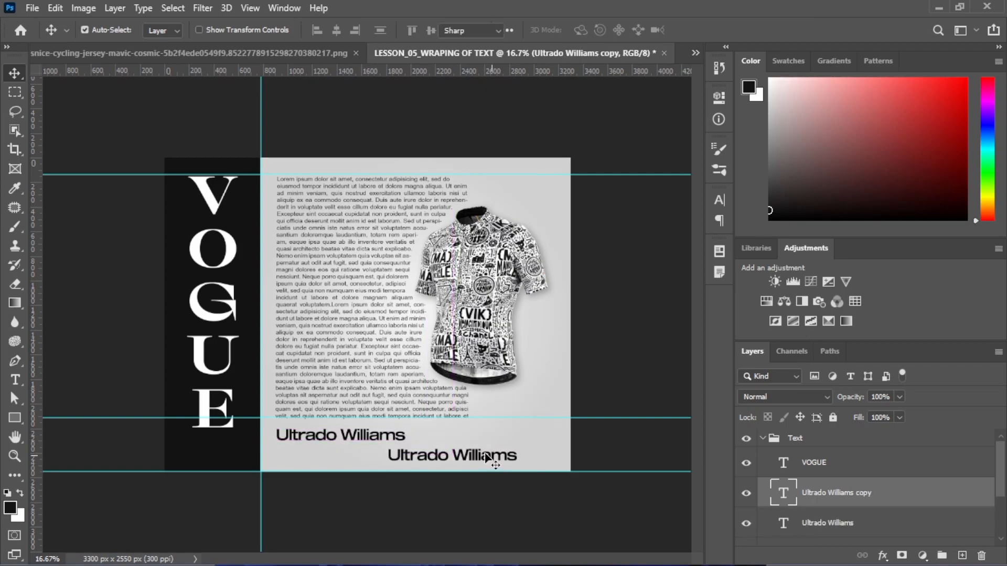
Replace the copied line's text with the phone number and move it up beneath the name
{"action": "double_click", "coordinate": [486, 455]}
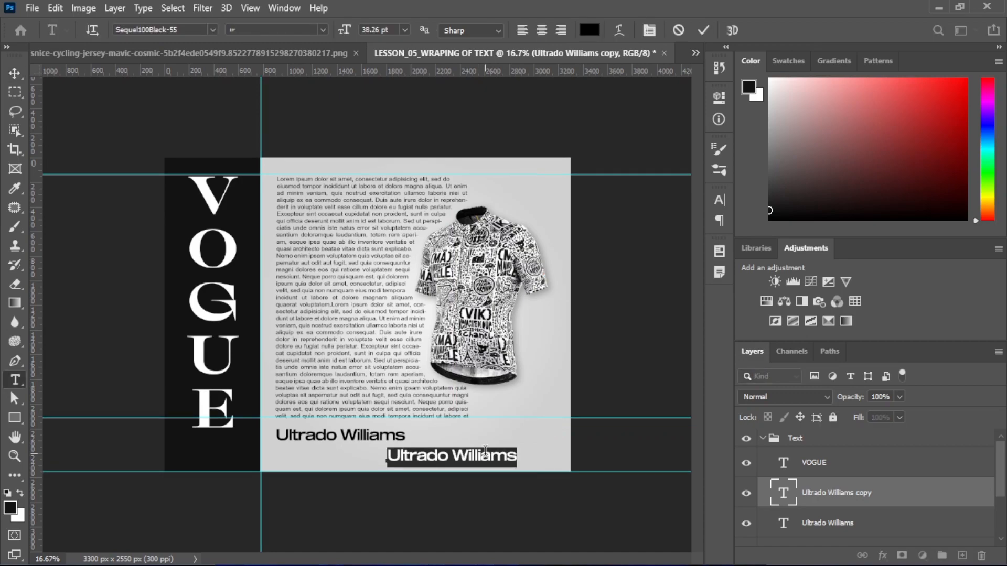
{"action": "key", "text": "Left"}
{"action": "key", "text": "ctrl+a"}
{"action": "key", "text": "Delete"}
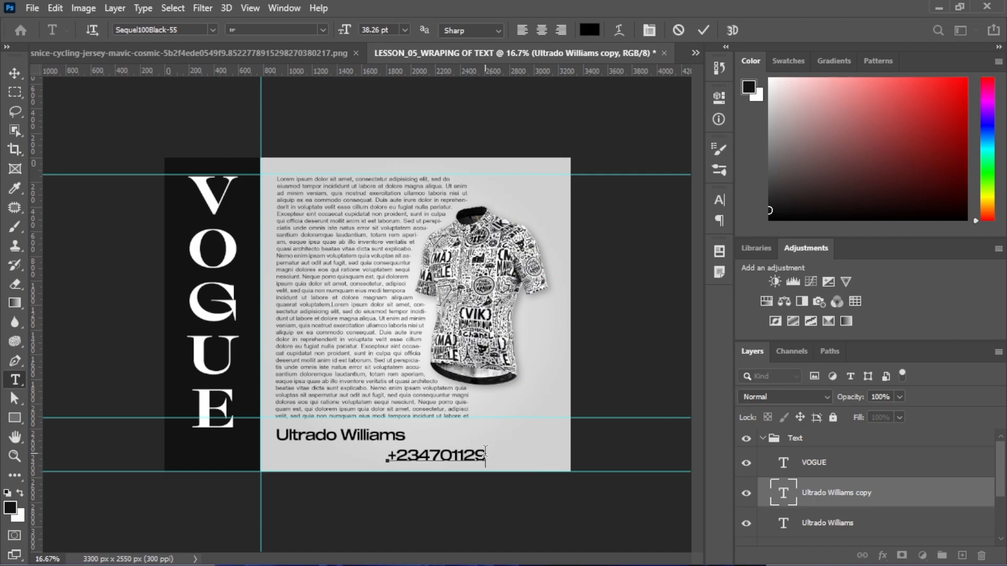
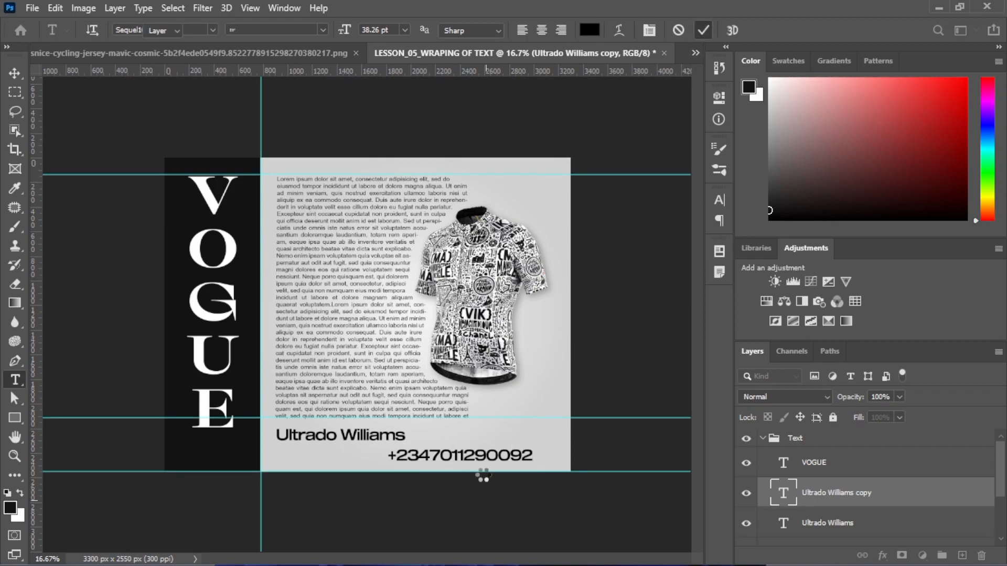
{"action": "key", "text": "ctrl+Return"}
{"action": "key", "text": "v"}
{"action": "left_click_drag", "start_coordinate": [480, 461], "coordinate": [397, 440]}
{"action": "key", "text": "ctrl+t"}
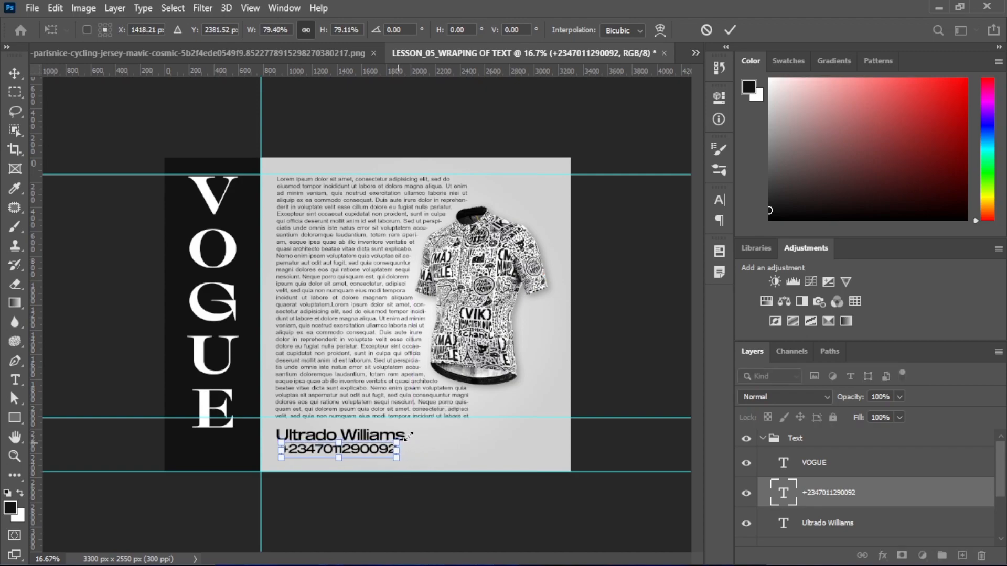
Apply the phone number's resize and nudge it into place directly beneath the name
{"action": "key", "text": "Return"}
{"action": "left_click_drag", "start_coordinate": [338, 457], "coordinate": [340, 441]}
{"action": "left_click", "coordinate": [344, 436]}
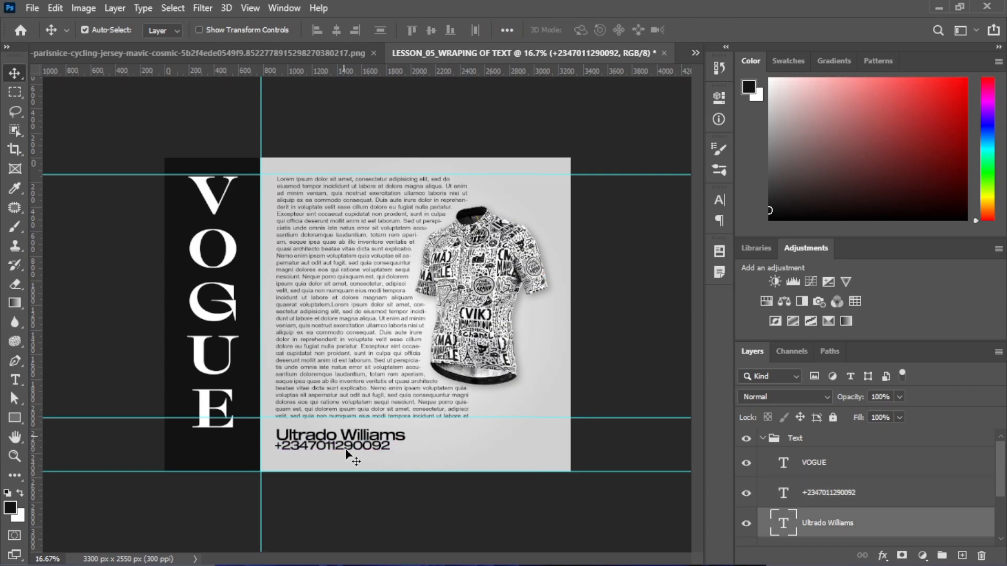
{"action": "left_click", "coordinate": [343, 447]}
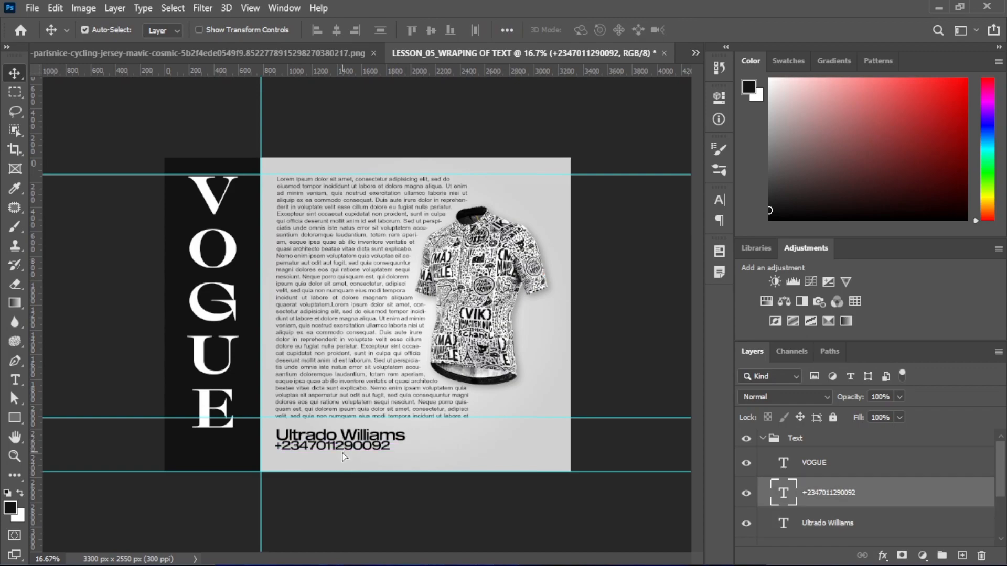
{"action": "left_click_drag", "start_coordinate": [344, 459], "coordinate": [339, 458]}
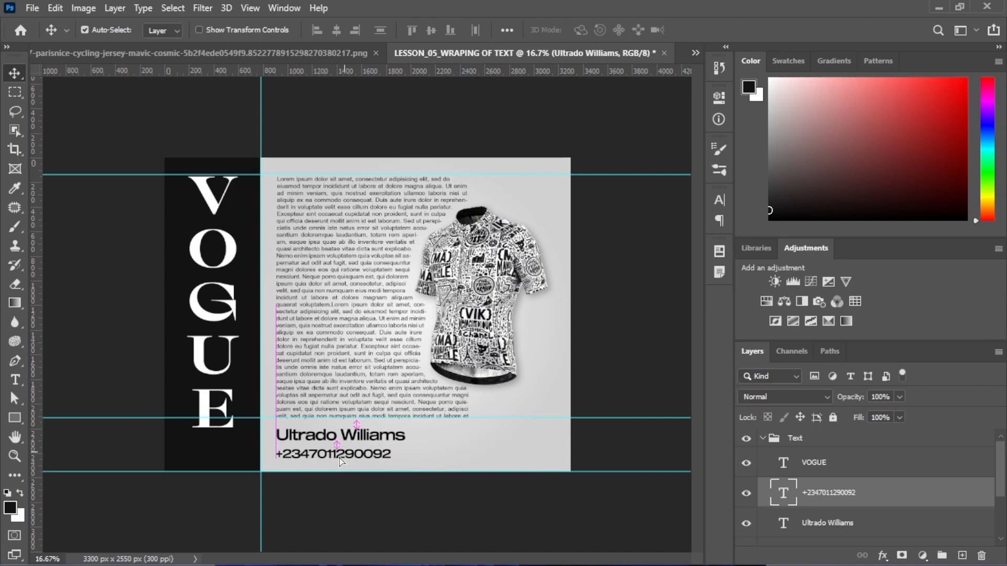
{"action": "key", "text": "shift+Up"}
{"action": "key", "text": "shift+Up"}
{"action": "key", "text": "shift+Up"}
{"action": "key", "text": "shift+Up"}
{"action": "key", "text": "shift+Left"}
{"action": "key", "text": "shift+Left"}
{"action": "key", "text": "shift+Up"}
{"action": "key", "text": "shift+Down"}
{"action": "key", "text": "shift+Up"}
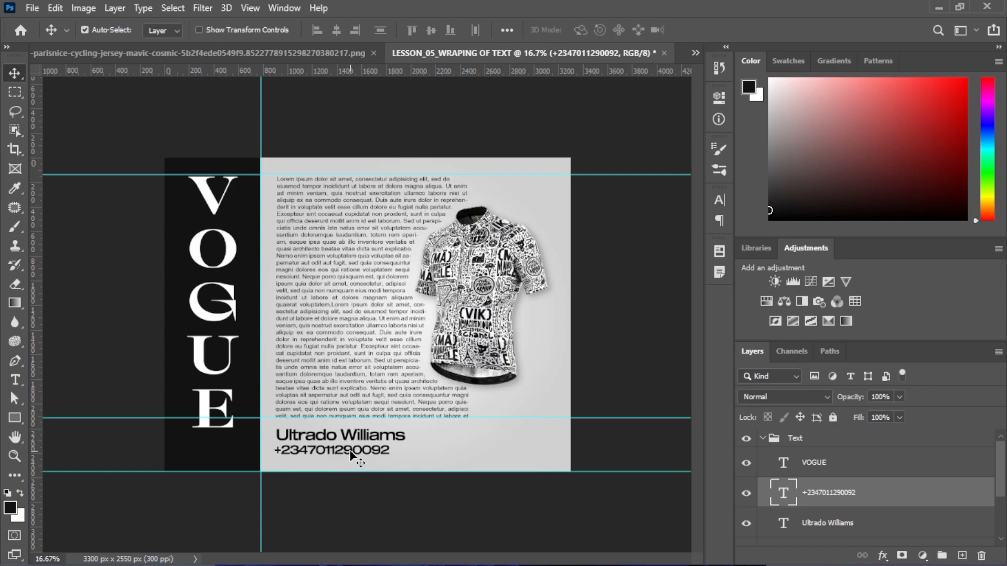
Scale the name line down to about 94% to match the phone number's width
{"action": "left_click", "coordinate": [367, 439]}
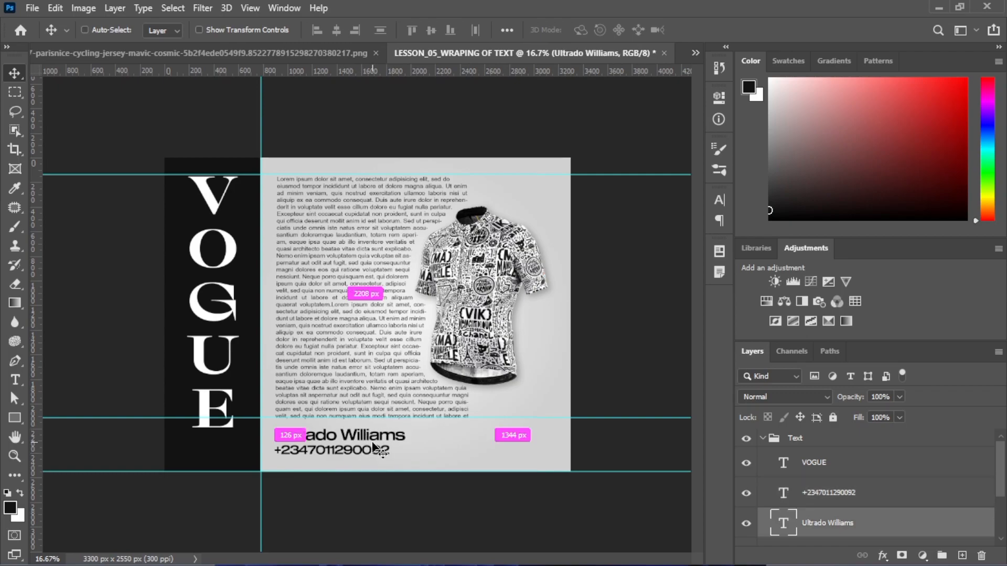
{"action": "key", "text": "ctrl+t"}
{"action": "left_click_drag", "start_coordinate": [404, 427], "coordinate": [397, 428]}
{"action": "key", "text": "Return"}
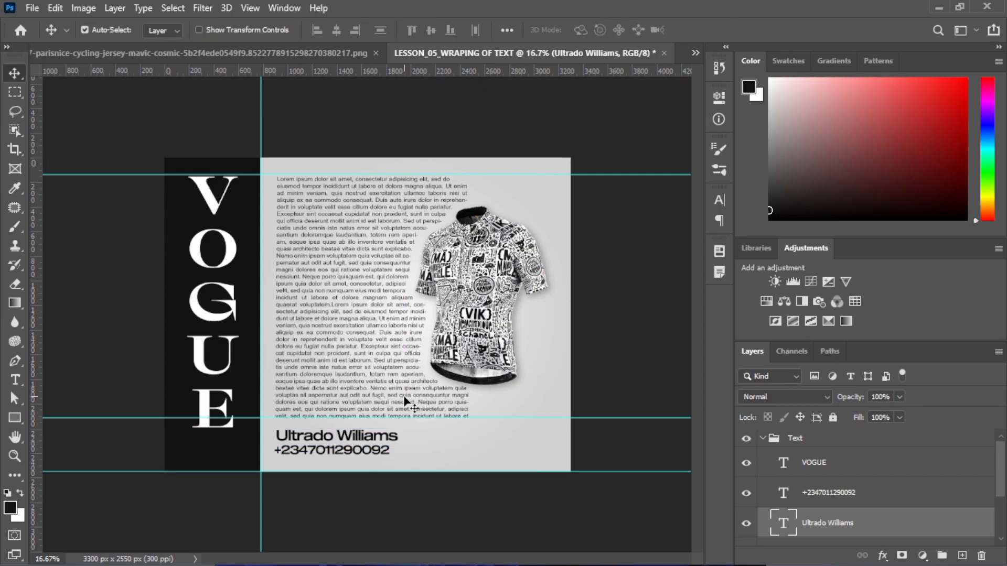
{"action": "key", "text": "ctrl+minus"}
{"action": "key", "text": "ctrl+plus"}
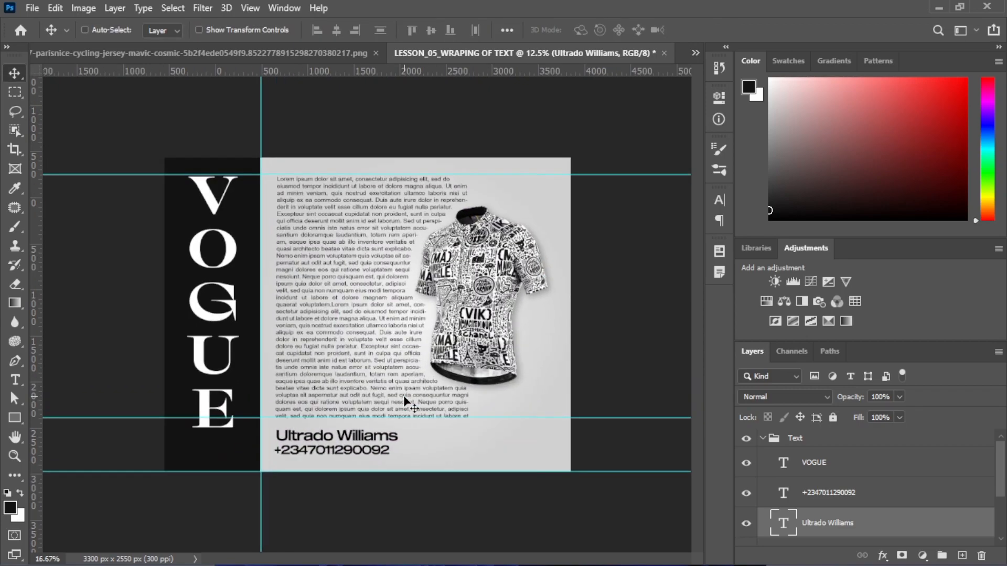
{"action": "key", "text": "ctrl+plus"}
{"action": "key", "text": "ctrl+minus"}
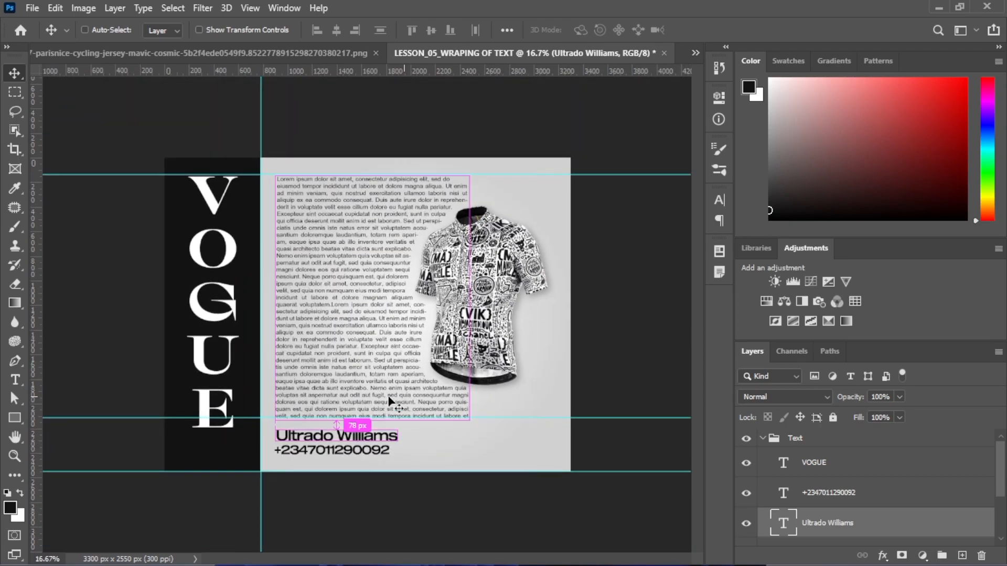
Switch to the Horizontal Type Tool and set up a fresh layer for the credit text
{"action": "left_click", "coordinate": [15, 380]}
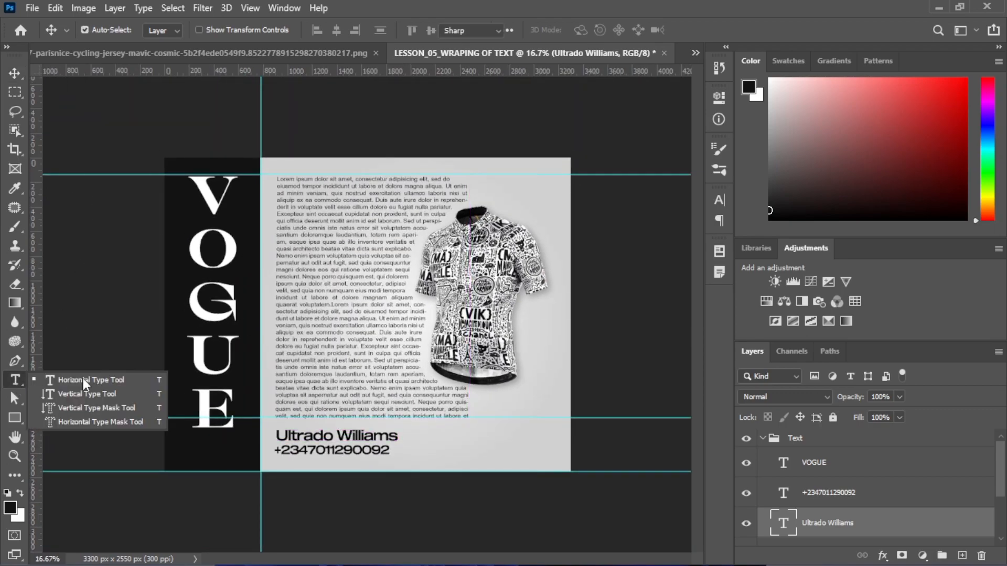
{"action": "left_click", "coordinate": [97, 378]}
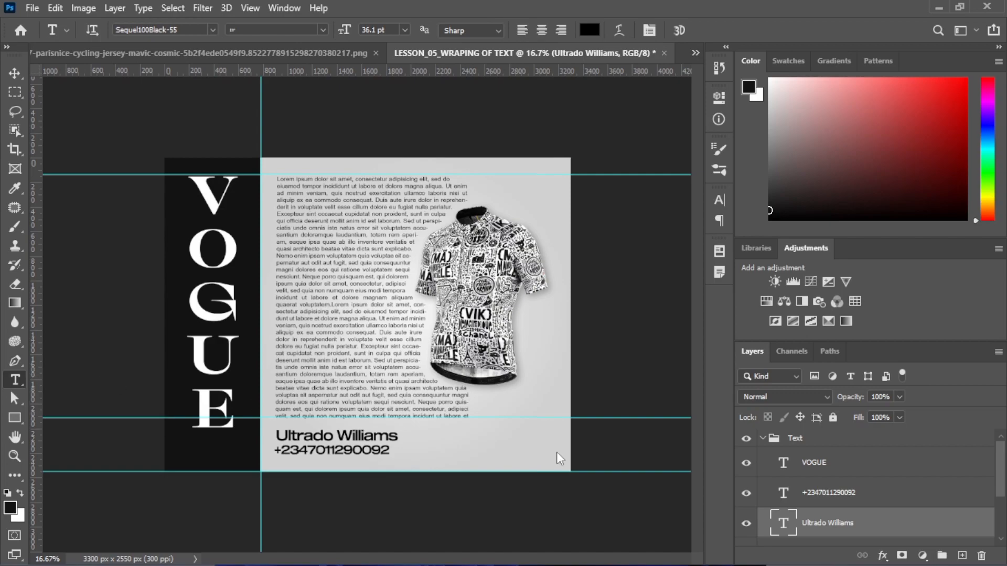
{"action": "left_click", "coordinate": [460, 449]}
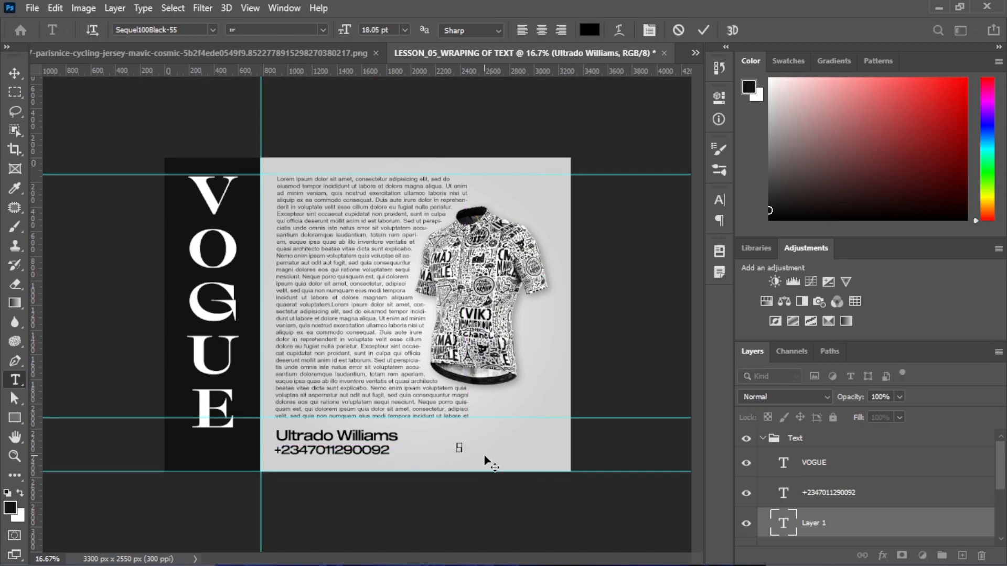
{"action": "left_click", "coordinate": [702, 31]}
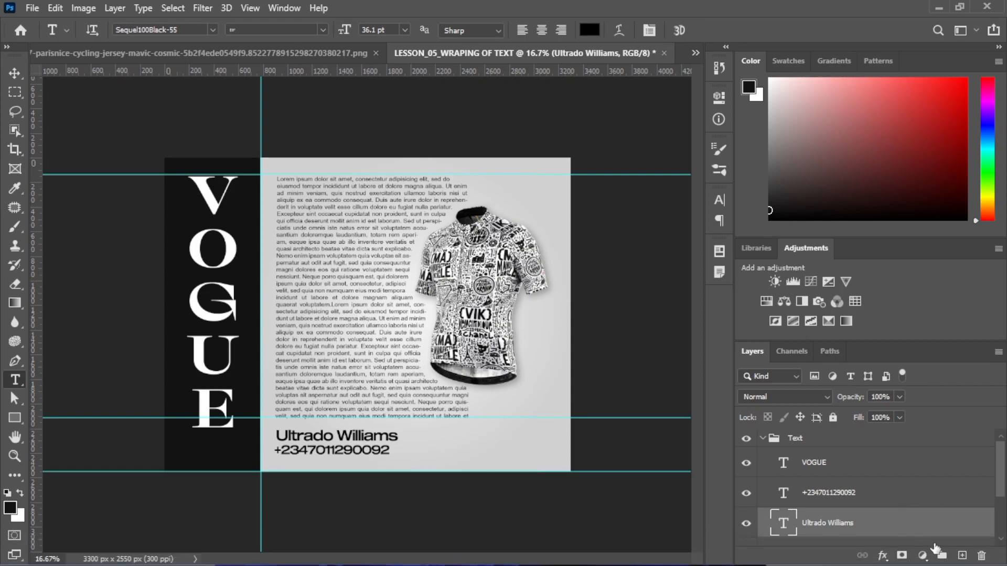
{"action": "left_click", "coordinate": [962, 555]}
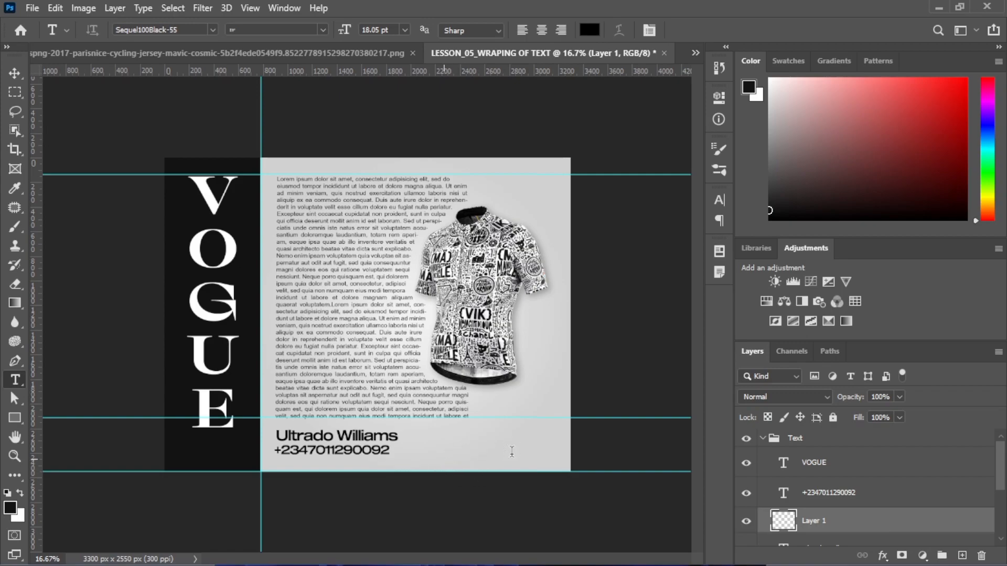
Type 'Mega Sales' at the lower right, commit it, and shift it slightly left
{"action": "left_click", "coordinate": [444, 457]}
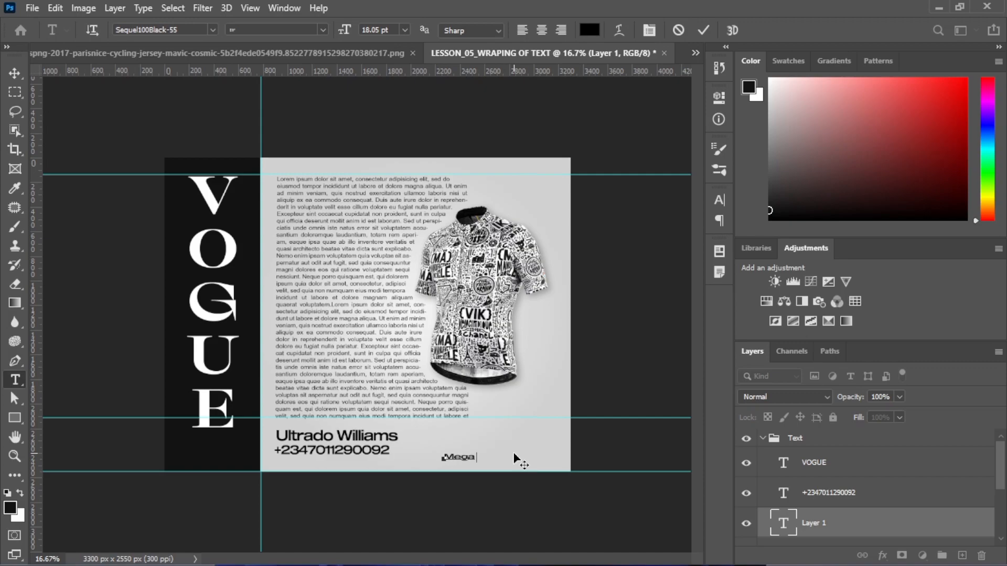
{"action": "type", "text": "Mega Sales"}
{"action": "left_click", "coordinate": [703, 32]}
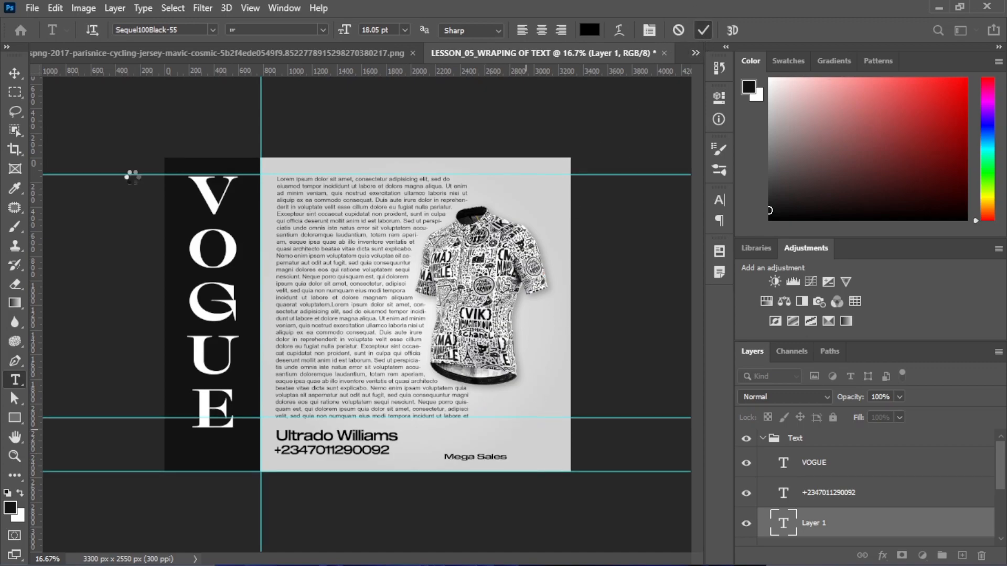
{"action": "left_click", "coordinate": [14, 73]}
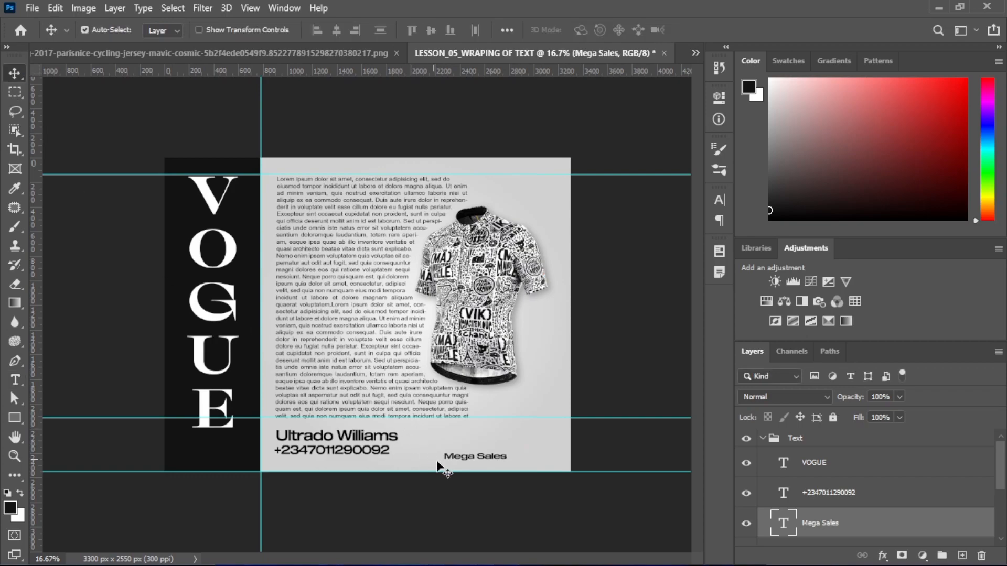
{"action": "left_click_drag", "start_coordinate": [467, 465], "coordinate": [449, 450]}
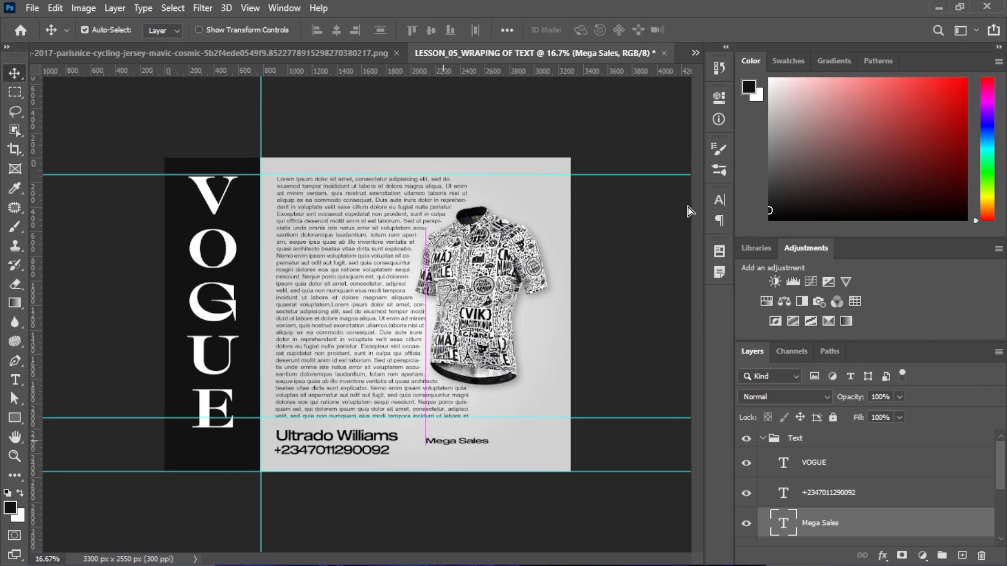
{"action": "left_click", "coordinate": [719, 199]}
Set Mega Sales in the Indesign Signature font and move it up to the right
{"action": "left_click", "coordinate": [632, 222]}
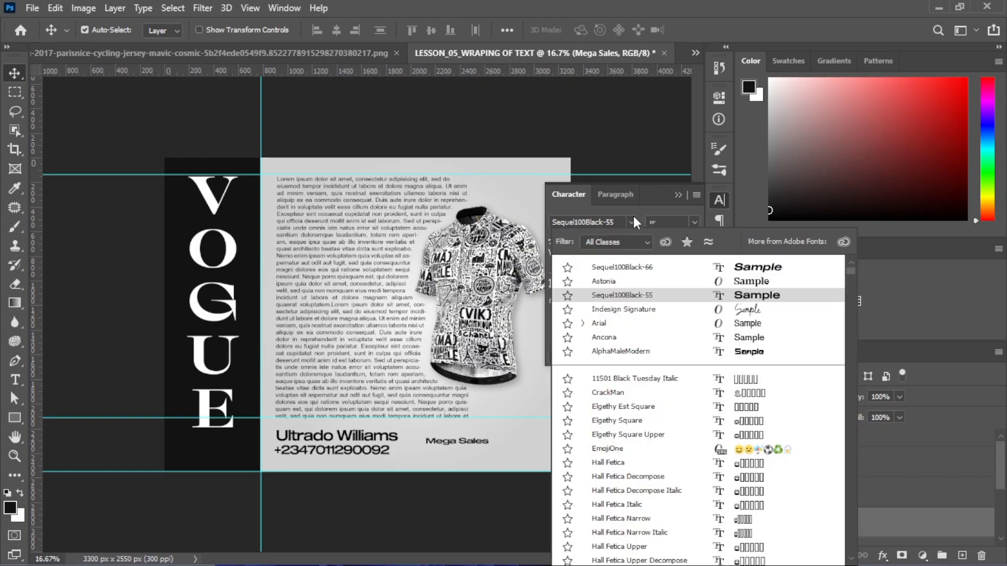
{"action": "left_click", "coordinate": [652, 314]}
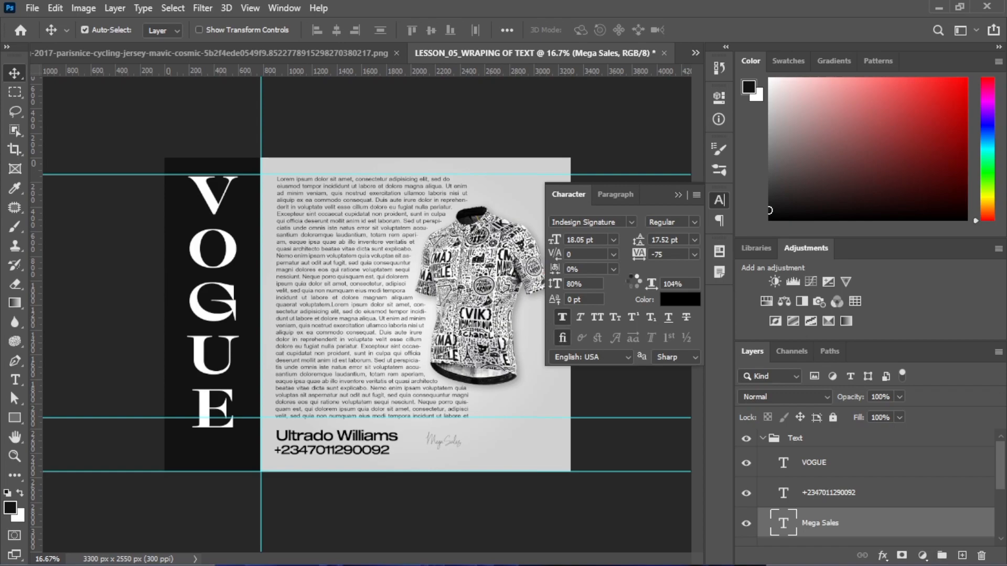
{"action": "left_click", "coordinate": [677, 195]}
{"action": "mouse_move", "coordinate": [457, 443]}
{"action": "left_mouse_down"}
{"action": "mouse_move", "coordinate": [474, 446]}
{"action": "mouse_move", "coordinate": [461, 444]}
{"action": "mouse_move", "coordinate": [540, 389]}
{"action": "left_mouse_up"}
Enlarge the Mega Sales signature and reposition it lower and slightly left
{"action": "key", "text": "ctrl+t"}
{"action": "key", "text": "Return"}
{"action": "left_click_drag", "start_coordinate": [513, 441], "coordinate": [479, 453]}
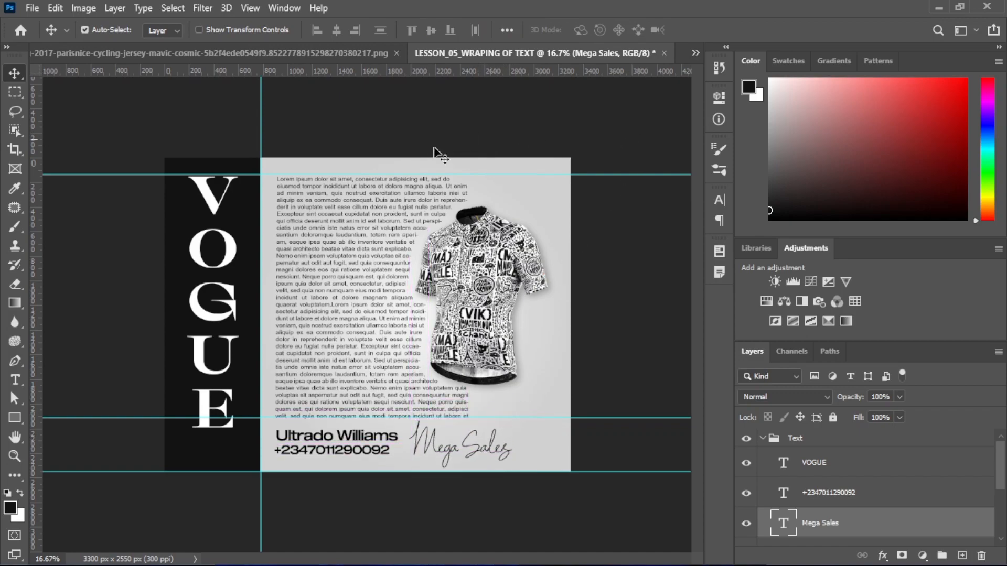
{"action": "left_click_drag", "start_coordinate": [477, 446], "coordinate": [472, 448]}
Shrink the signature to about 82%, move it left, and nudge the name text down
{"action": "key", "text": "ctrl"}
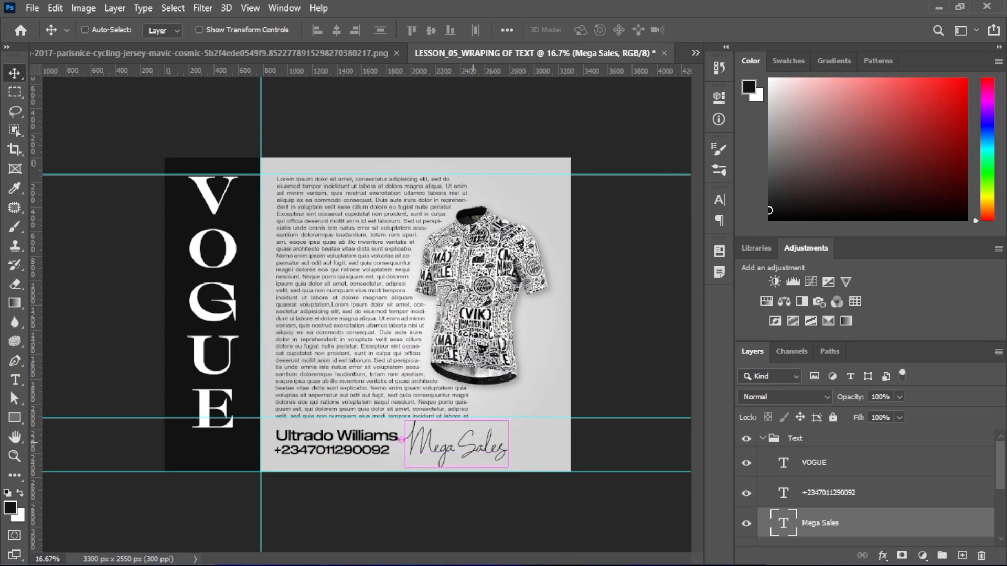
{"action": "key", "text": "ctrl+t"}
{"action": "left_click_drag", "start_coordinate": [492, 422], "coordinate": [487, 427]}
{"action": "key", "text": "Return"}
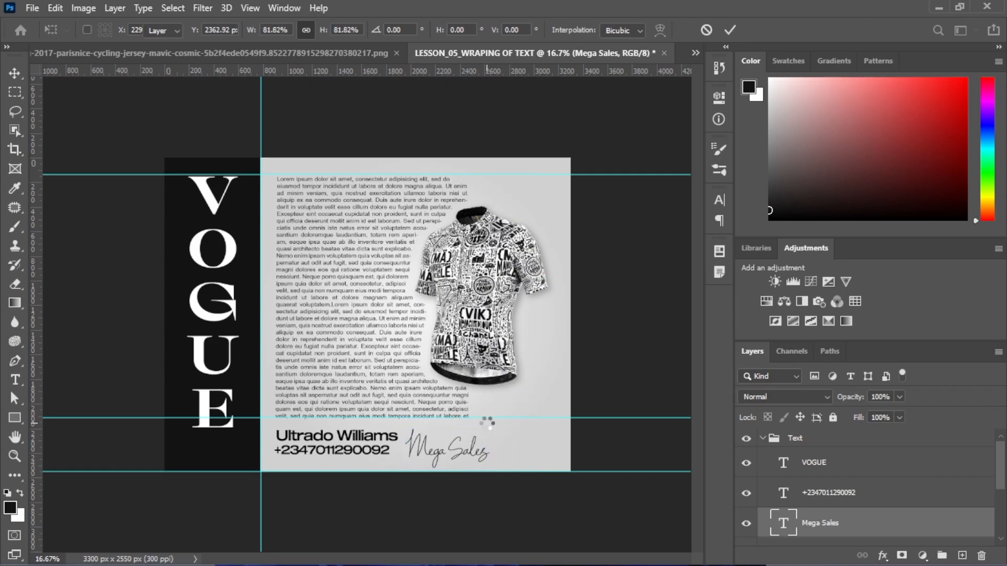
{"action": "mouse_move", "coordinate": [425, 449]}
{"action": "left_mouse_down"}
{"action": "mouse_move", "coordinate": [434, 442]}
{"action": "mouse_move", "coordinate": [381, 440]}
{"action": "left_mouse_up"}
{"action": "left_click", "coordinate": [386, 445]}
{"action": "key", "text": "shift+Down"}
{"action": "key", "text": "shift+Down"}
{"action": "key", "text": "shift+Down"}
{"action": "key", "text": "shift+Down"}
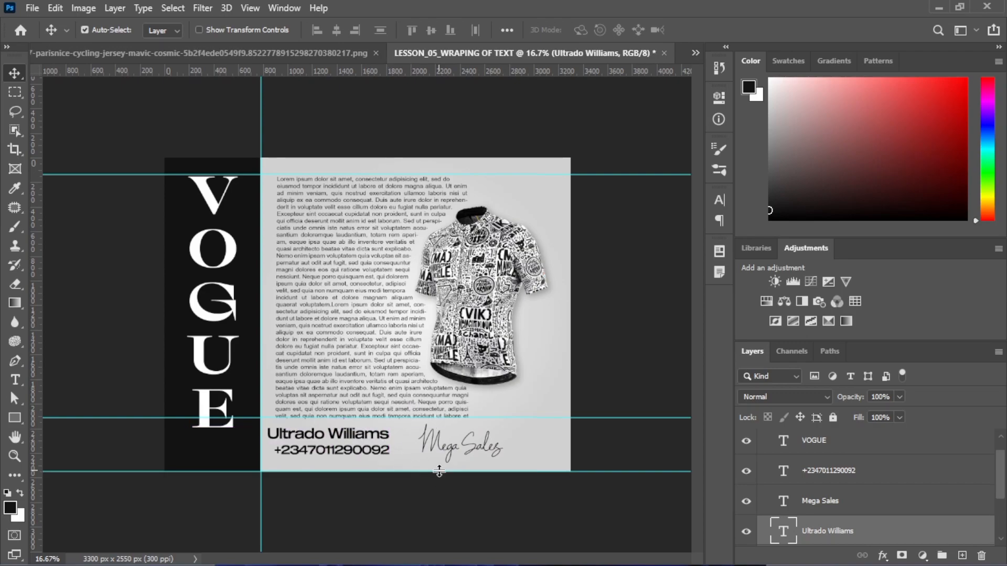
Draw a thin black rectangle bar beside the phone number with the Rectangle Tool
{"action": "left_click", "coordinate": [13, 417]}
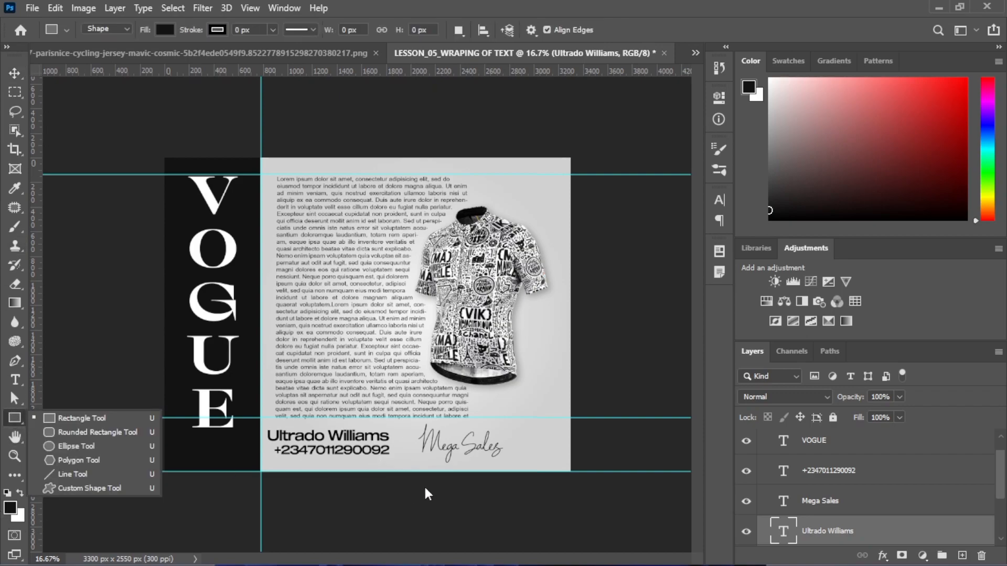
{"action": "left_click", "coordinate": [103, 417]}
{"action": "left_click_drag", "start_coordinate": [394, 434], "coordinate": [398, 454]}
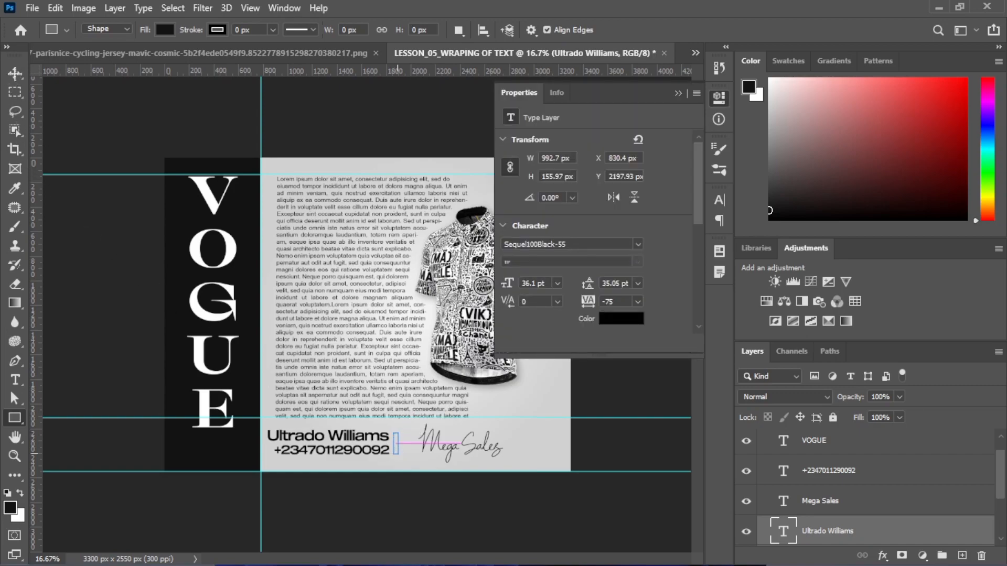
{"action": "left_click", "coordinate": [678, 93]}
Make the divider bar taller and narrower, then nudge it one pixel right
{"action": "left_click", "coordinate": [15, 73]}
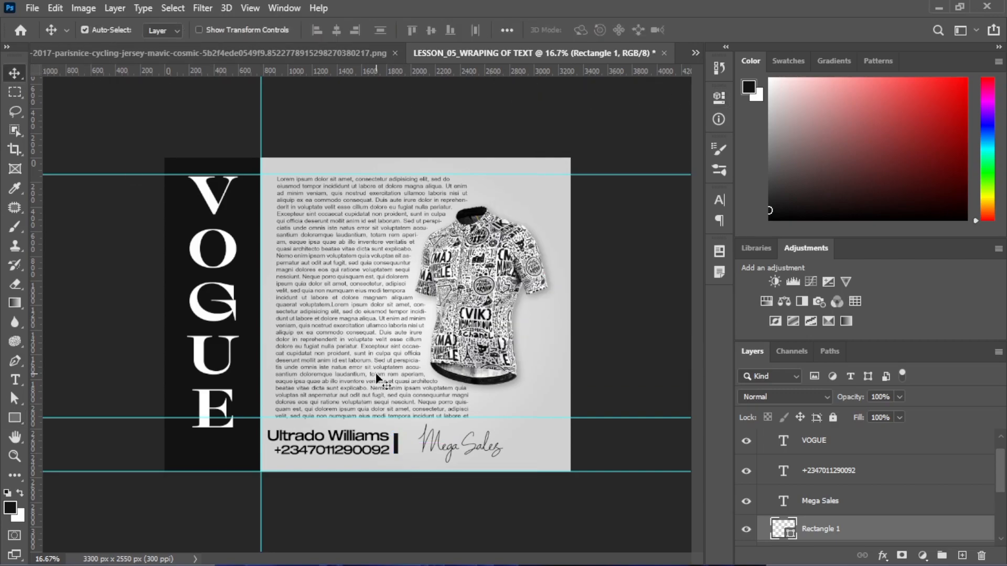
{"action": "key", "text": "ctrl+plus"}
{"action": "key", "text": "ctrl+plus"}
{"action": "scroll", "coordinate": [388, 374], "scroll_direction": "down", "scroll_amount": 3}
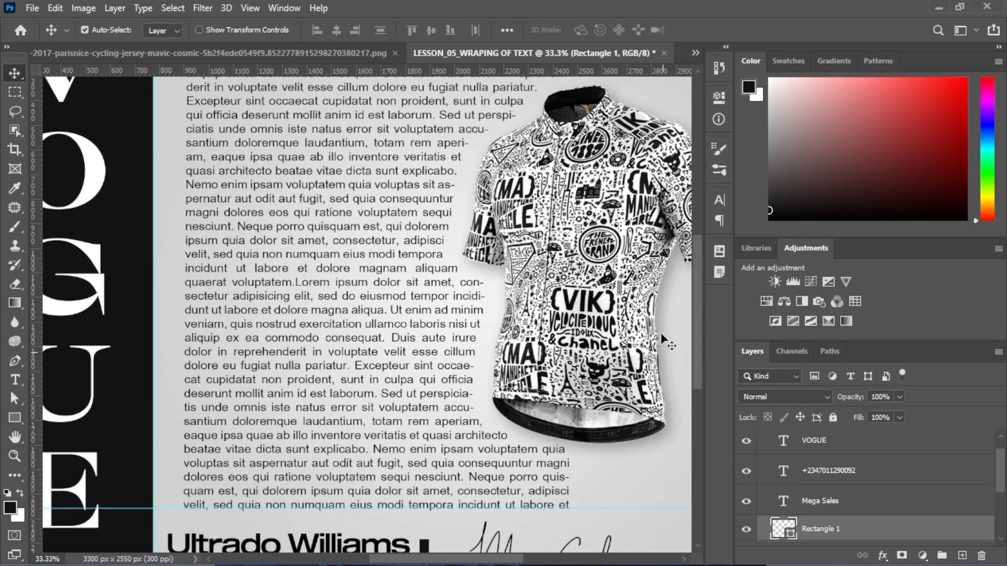
{"action": "scroll", "coordinate": [388, 373], "scroll_direction": "down", "scroll_amount": 2}
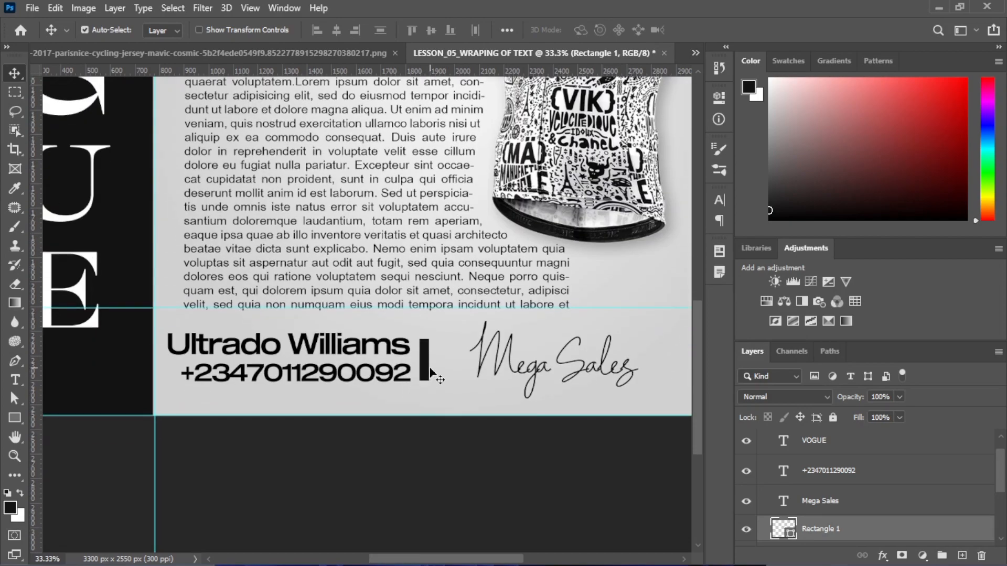
{"action": "key", "text": "ctrl+t"}
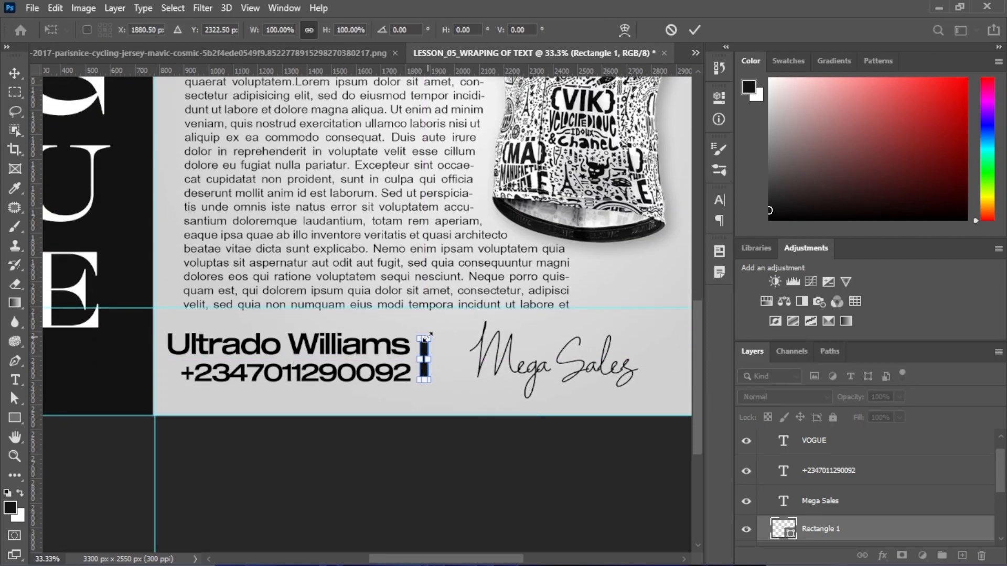
{"action": "left_click_drag", "start_coordinate": [424, 338], "coordinate": [424, 333]}
{"action": "key", "text": "Return"}
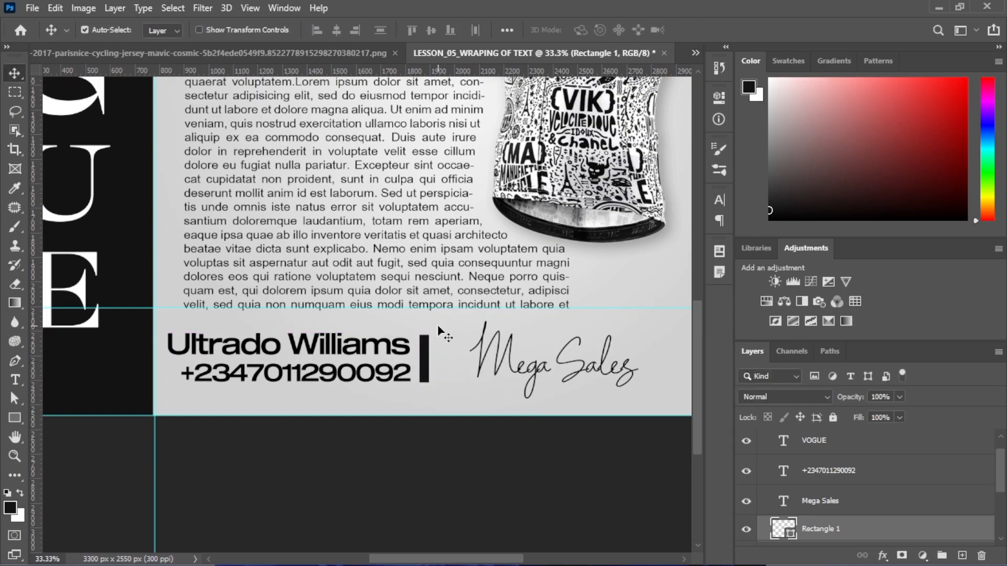
{"action": "key", "text": "ctrl+t"}
{"action": "left_click_drag", "start_coordinate": [425, 360], "coordinate": [429, 364]}
{"action": "key", "text": "Return"}
{"action": "key", "text": "Right"}
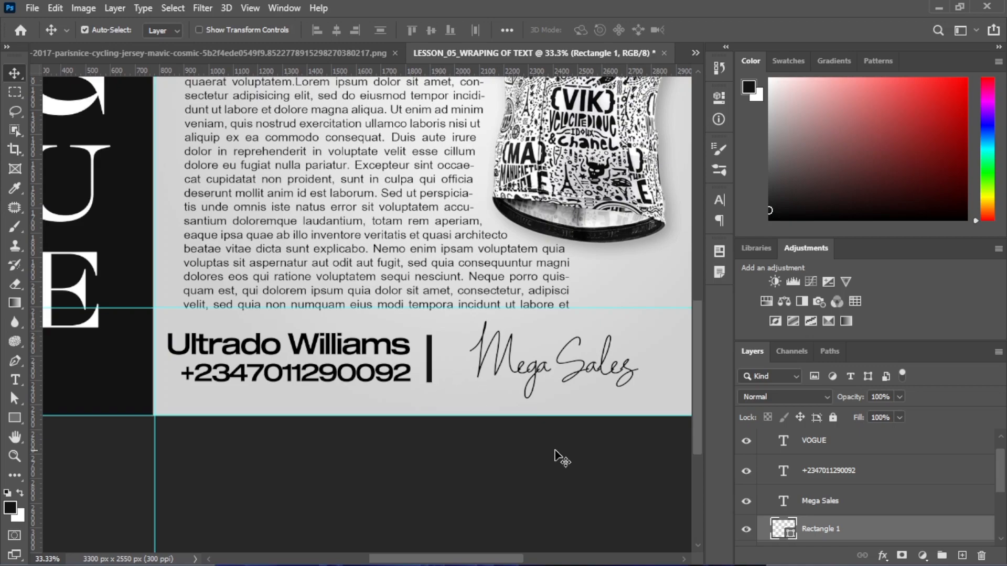
Move the Mega Sales signature toward the divider, scale it to about 92%, and nudge it up
{"action": "left_click_drag", "start_coordinate": [507, 349], "coordinate": [475, 352]}
{"action": "key", "text": "ctrl+t"}
{"action": "left_click_drag", "start_coordinate": [620, 320], "coordinate": [606, 327]}
{"action": "key", "text": "Return"}
{"action": "key", "text": "Up"}
{"action": "key", "text": "Up"}
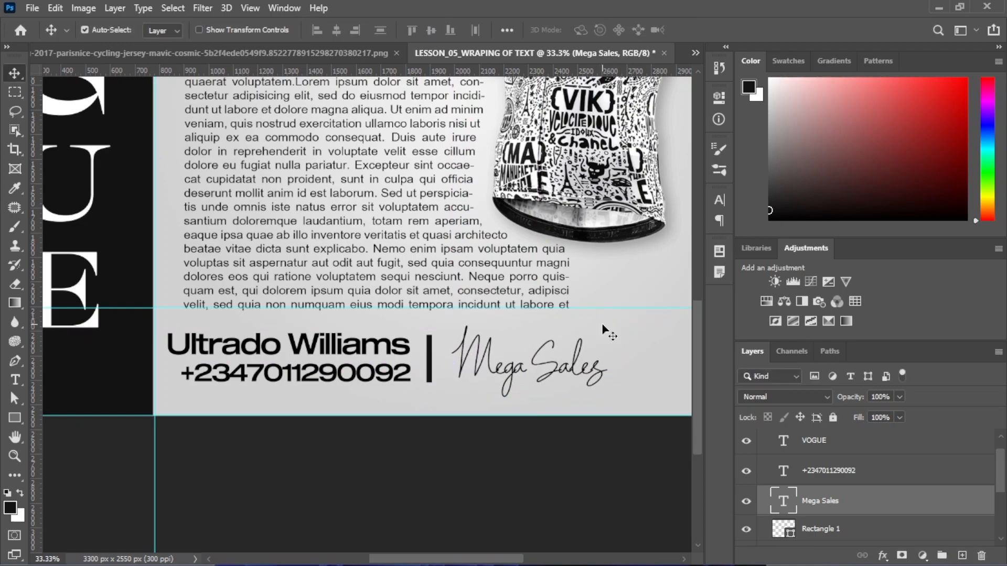
{"action": "key", "text": "ctrl"}
{"action": "key", "text": "ctrl+minus"}
{"action": "key", "text": "ctrl+minus"}
{"action": "key", "text": "ctrl+minus"}
{"action": "key", "text": "ctrl+minus"}
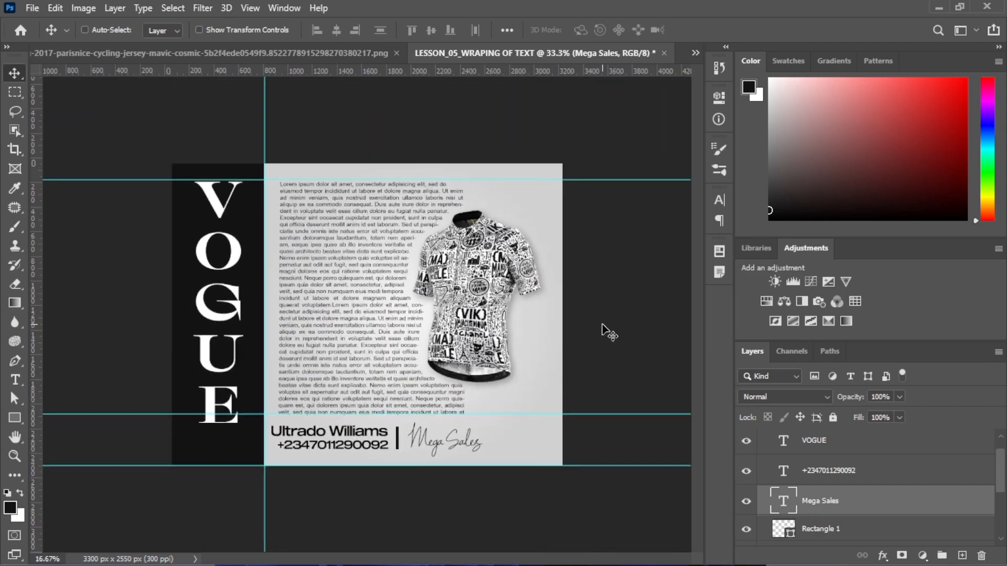
Scale the VOGUE lettering up to about 109% and nudge it down a few pixels
{"action": "key", "text": "ctrl+0"}
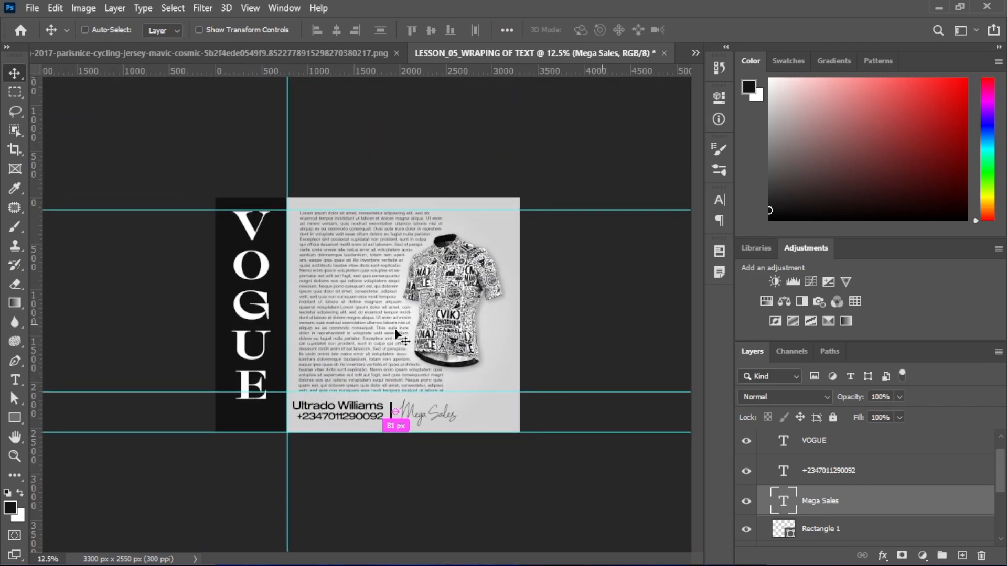
{"action": "left_click", "coordinate": [156, 296], "text": "ctrl"}
{"action": "left_click_drag", "start_coordinate": [238, 265], "coordinate": [240, 272]}
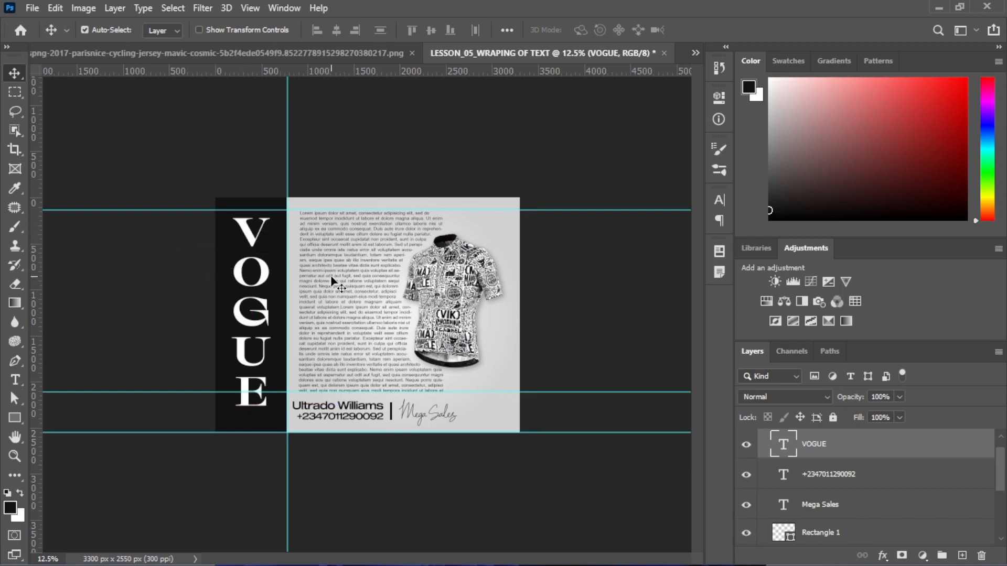
{"action": "key", "text": "ctrl+t"}
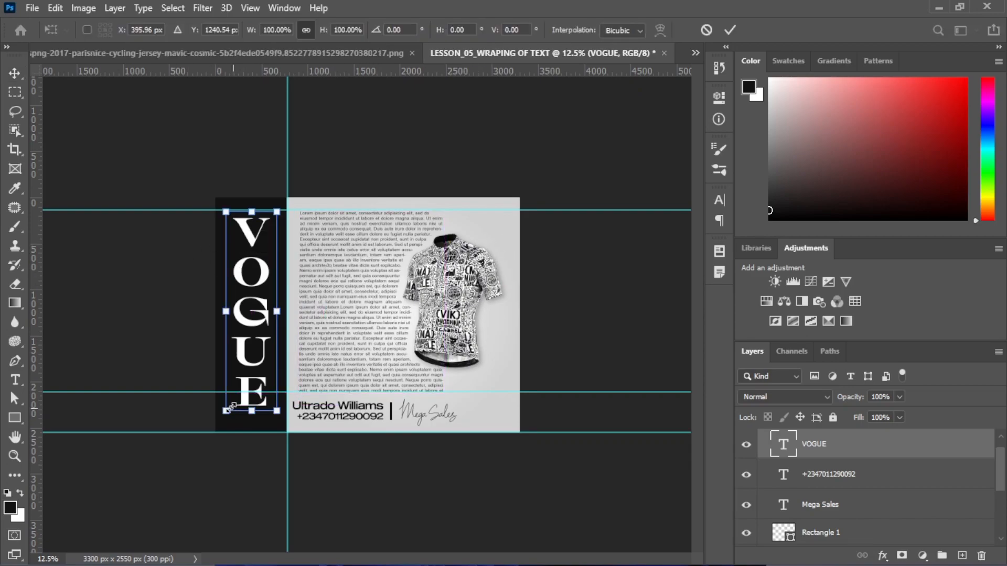
{"action": "left_click_drag", "start_coordinate": [226, 412], "coordinate": [221, 419]}
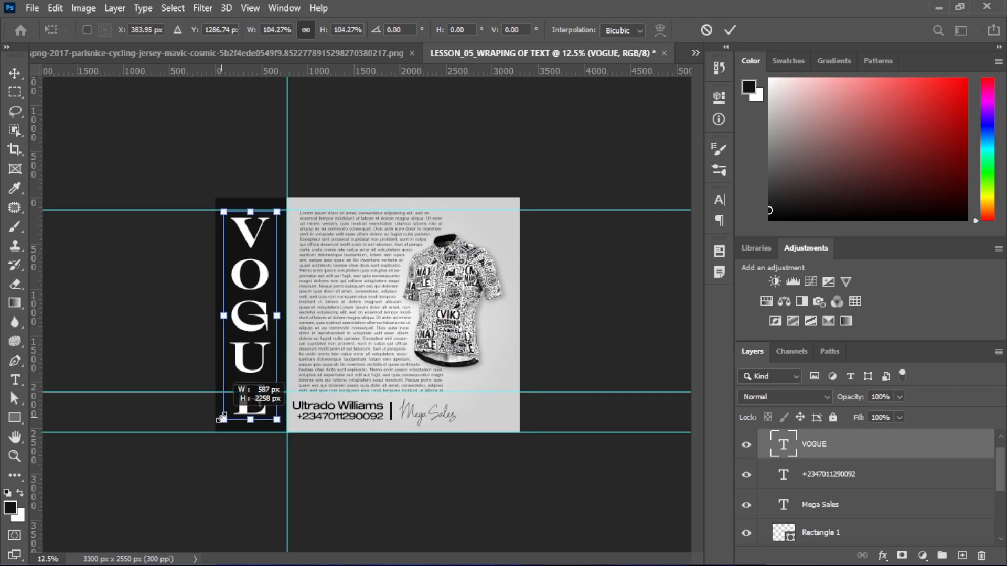
{"action": "left_click_drag", "start_coordinate": [221, 418], "coordinate": [221, 420]}
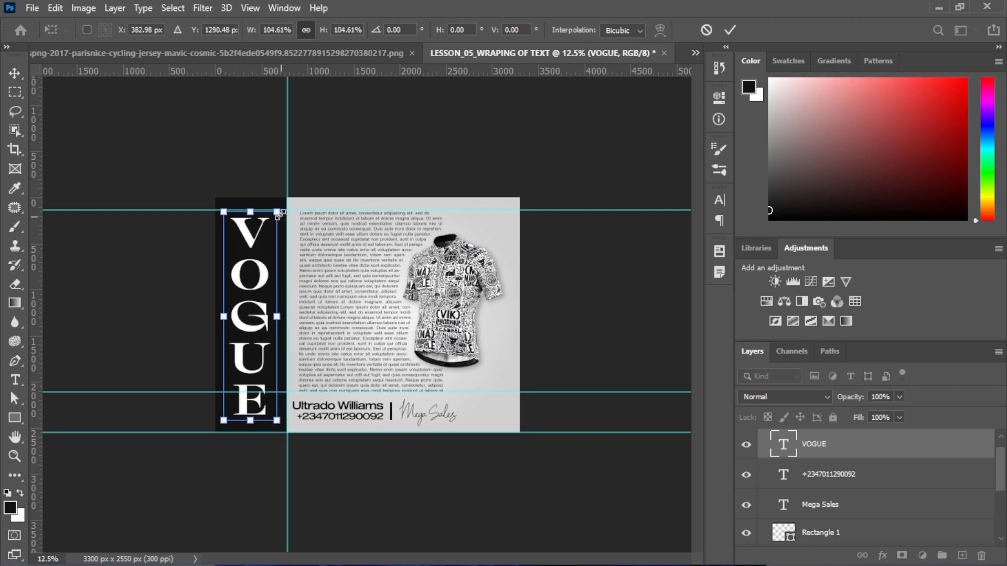
{"action": "left_click_drag", "start_coordinate": [283, 208], "coordinate": [284, 205]}
{"action": "key", "text": "Down"}
{"action": "key", "text": "Down"}
{"action": "key", "text": "Down"}
{"action": "key", "text": "Down"}
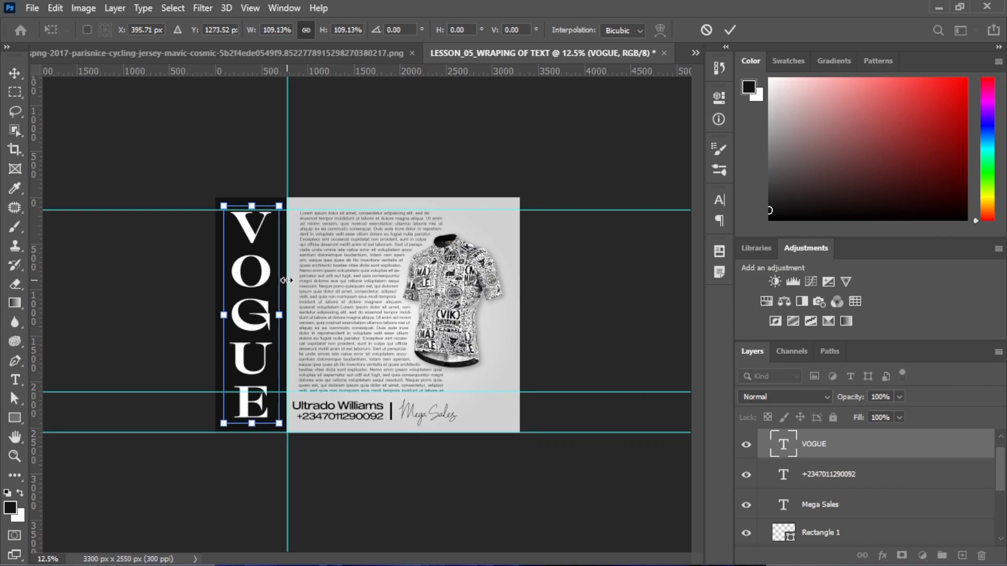
{"action": "key", "text": "Return"}
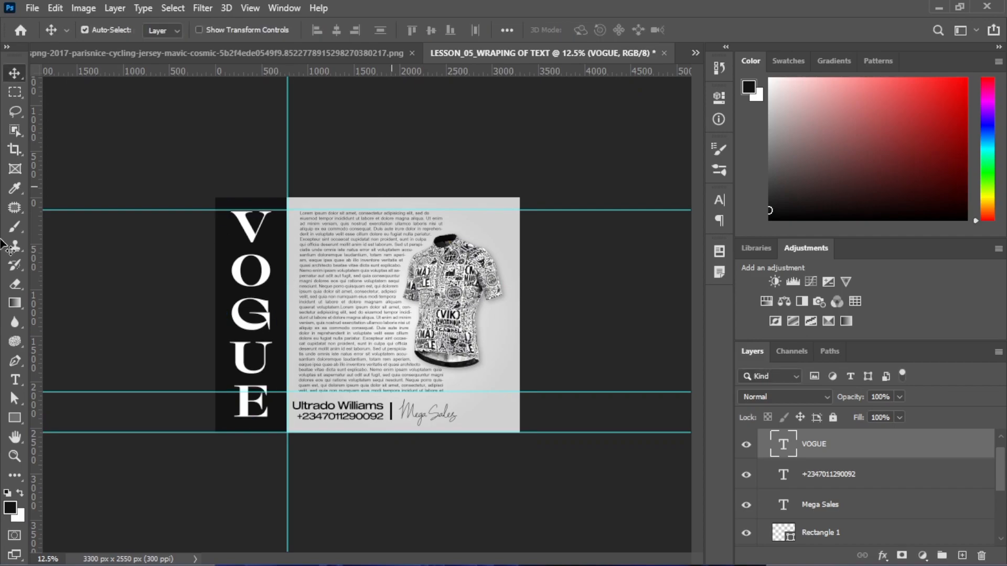
Drag the four guides around the dark strip and bottom back into the rulers
{"action": "left_click", "coordinate": [97, 274]}
{"action": "left_click_drag", "start_coordinate": [357, 209], "coordinate": [338, 74]}
{"action": "left_click_drag", "start_coordinate": [286, 187], "coordinate": [33, 207]}
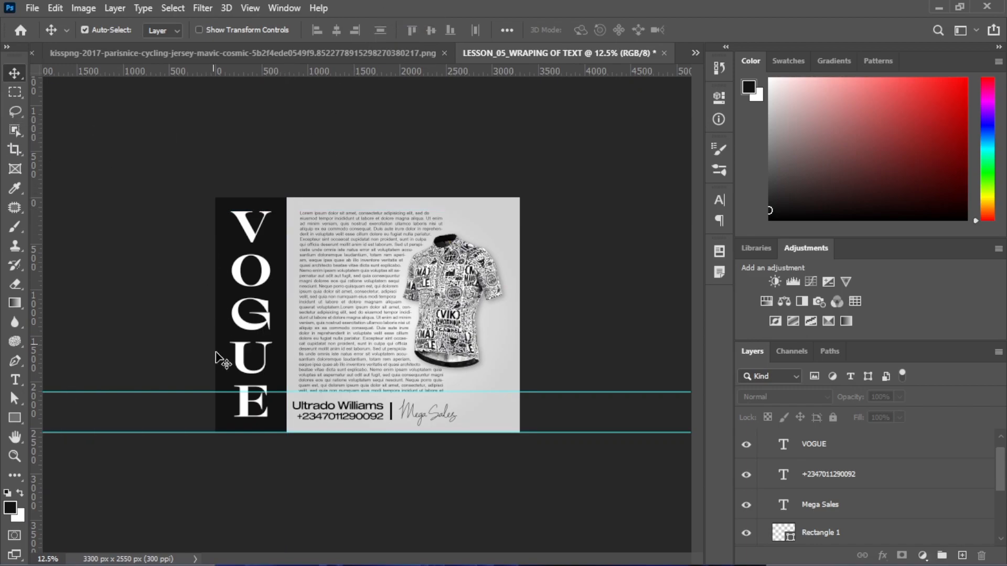
{"action": "left_click_drag", "start_coordinate": [215, 391], "coordinate": [272, 68]}
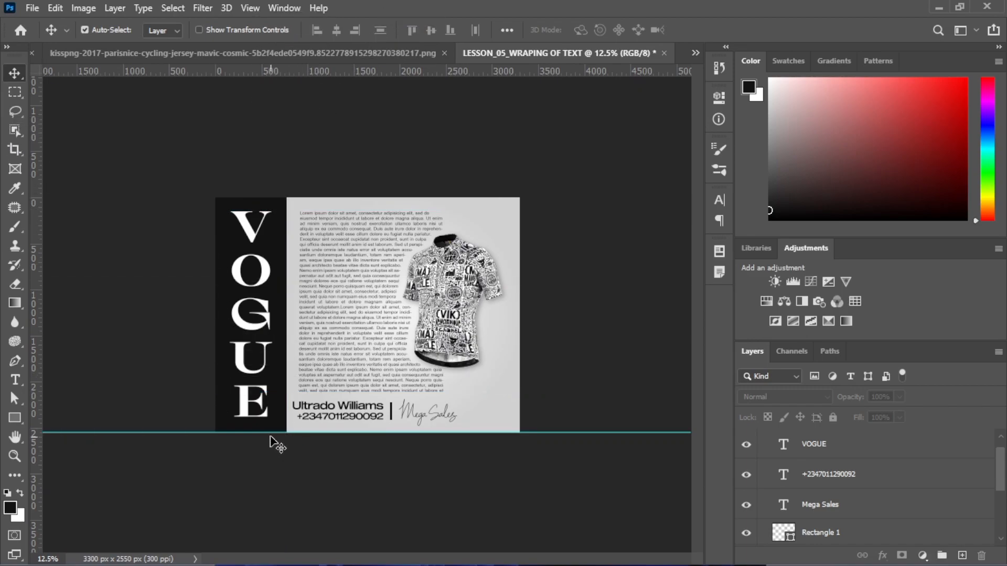
{"action": "left_click_drag", "start_coordinate": [267, 433], "coordinate": [275, 68]}
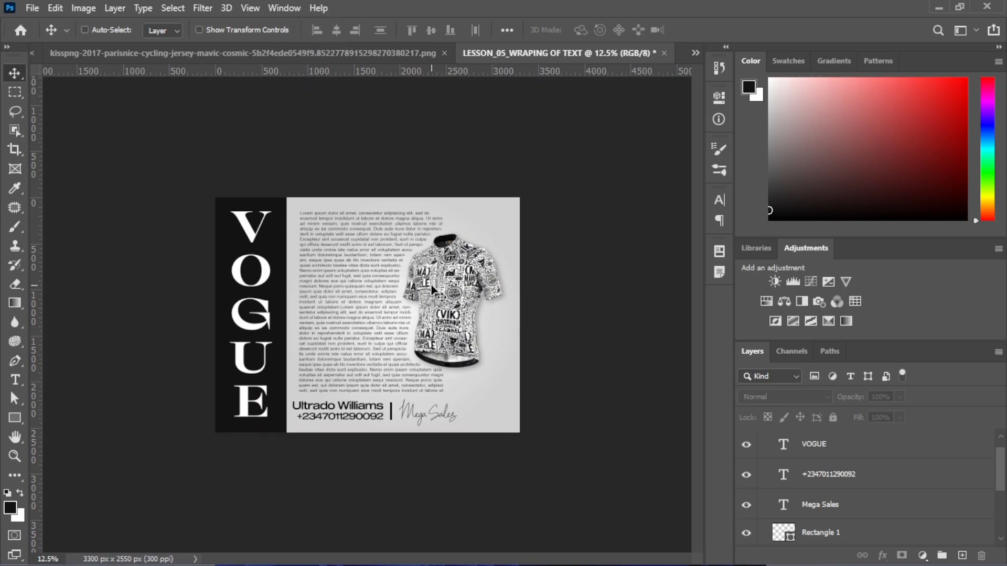
{"action": "key", "text": "ctrl+plus"}
{"action": "key", "text": "ctrl+plus"}
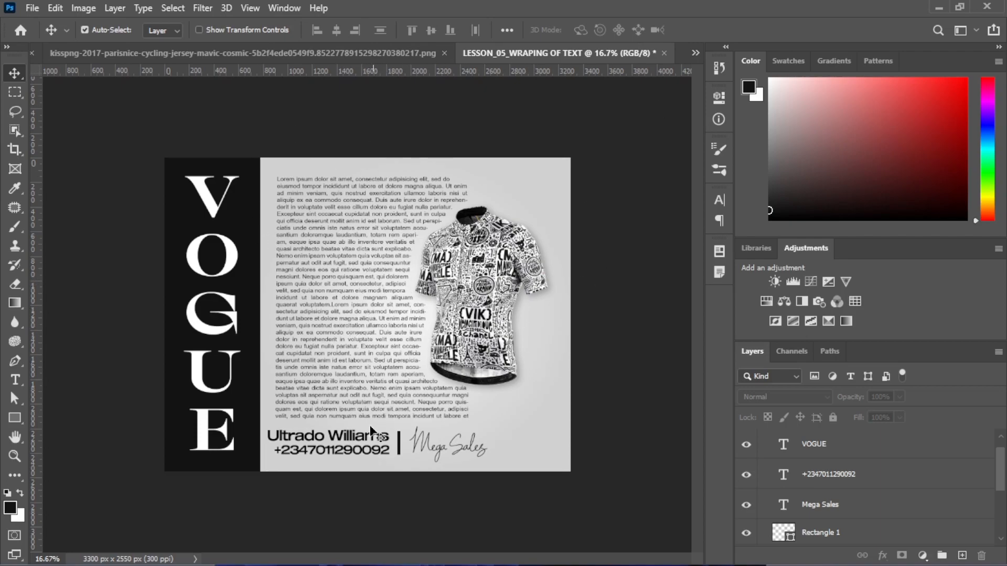
Select the name text to check its spacing, then commit the transform
{"action": "left_click", "coordinate": [354, 441]}
{"action": "key", "text": "ctrl"}
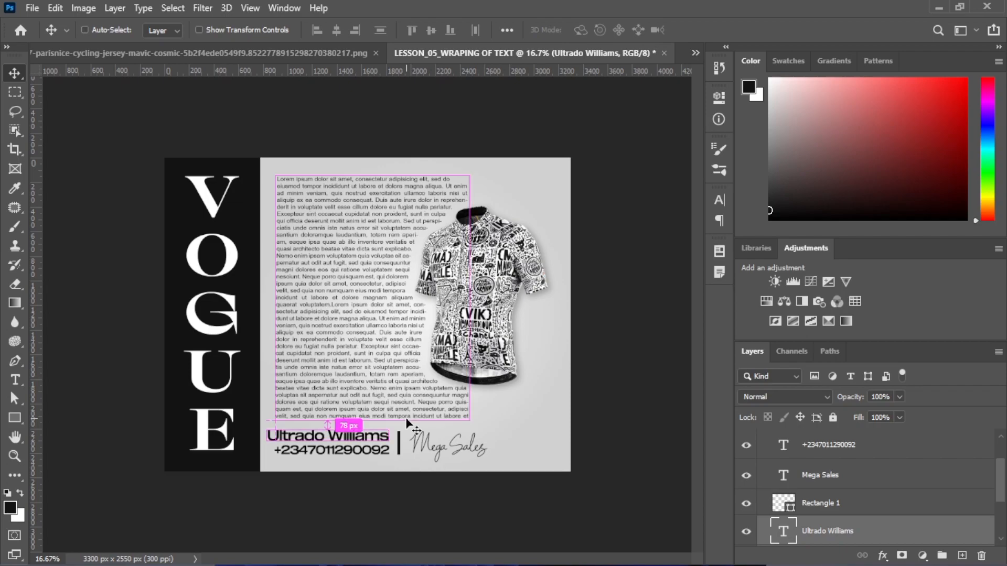
{"action": "key", "text": "ctrl+t"}
{"action": "left_click", "coordinate": [723, 35]}
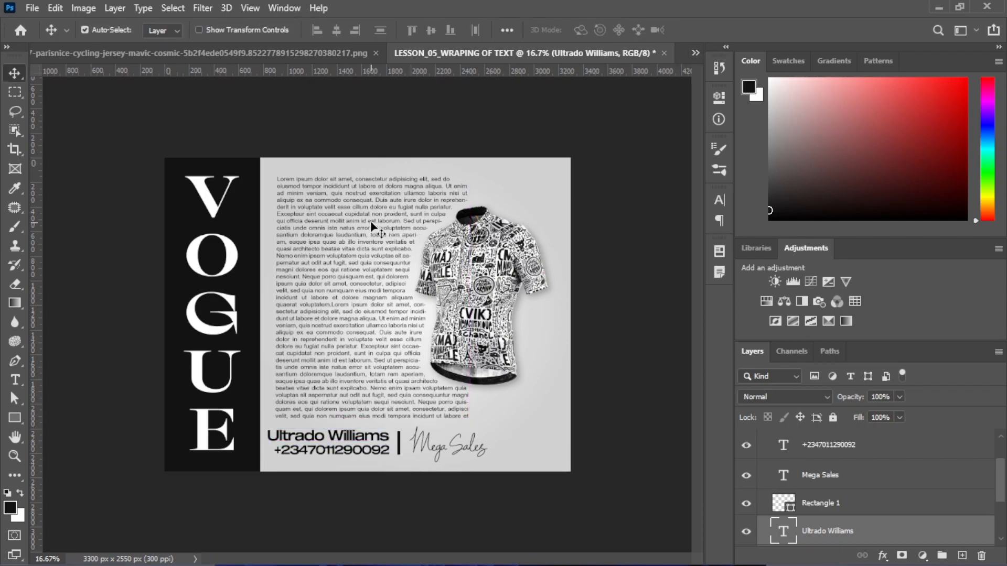